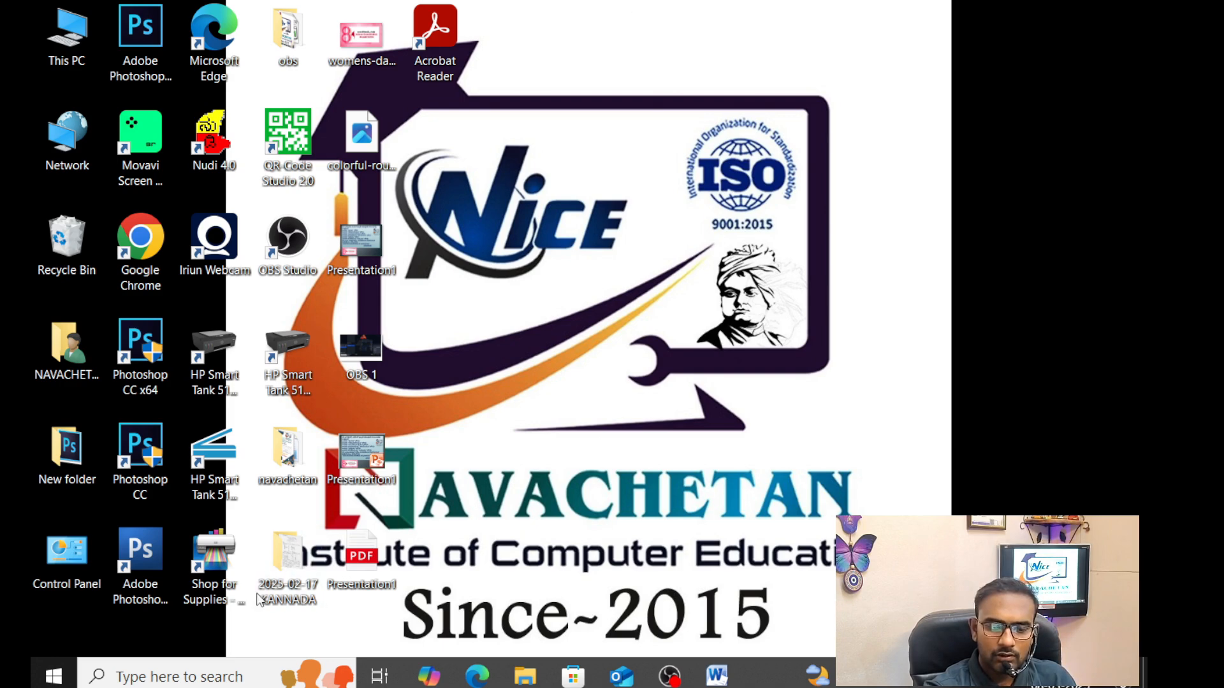
# Open the Windows search panel from the taskbar search box
pyautogui.click(223, 678)
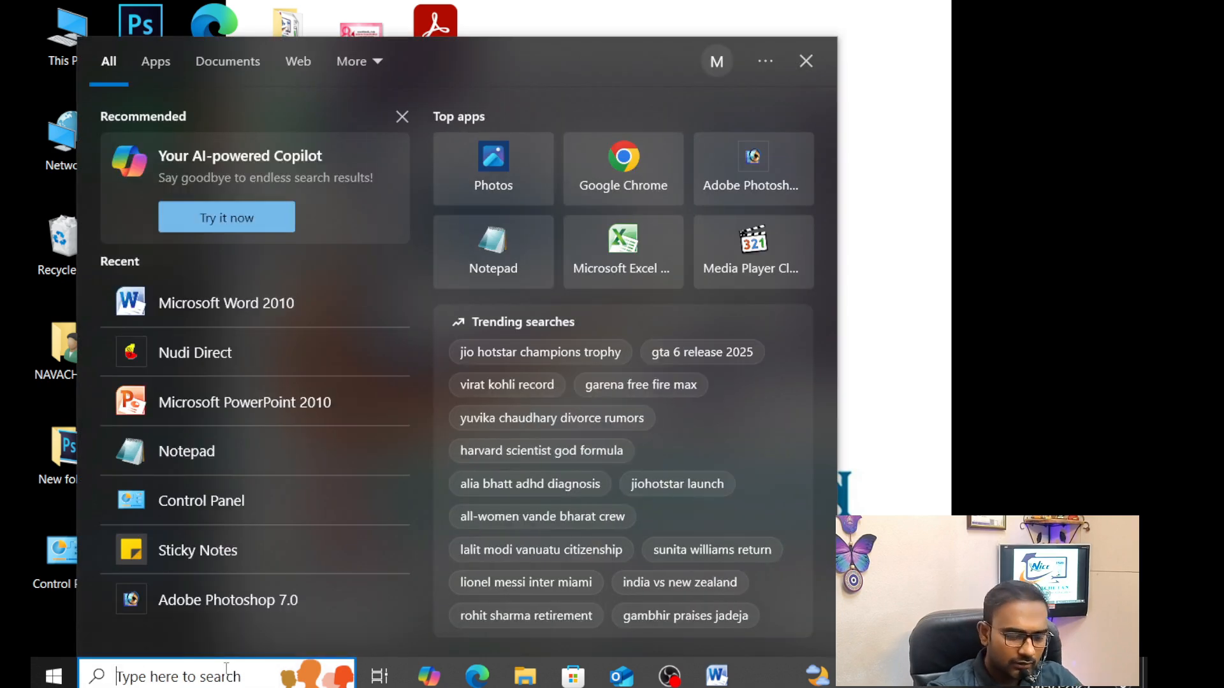
# Search 'microsoft', launch Microsoft Word 2010 and maximize its window
pyautogui.write('micro')
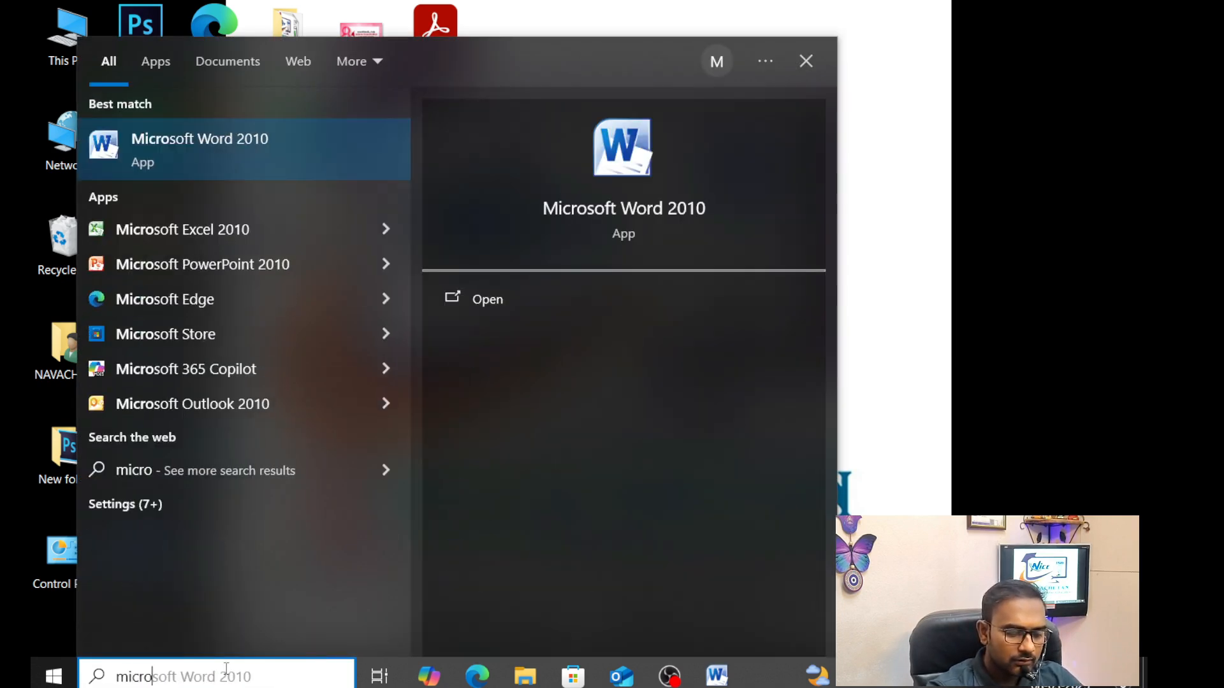
pyautogui.write('so')
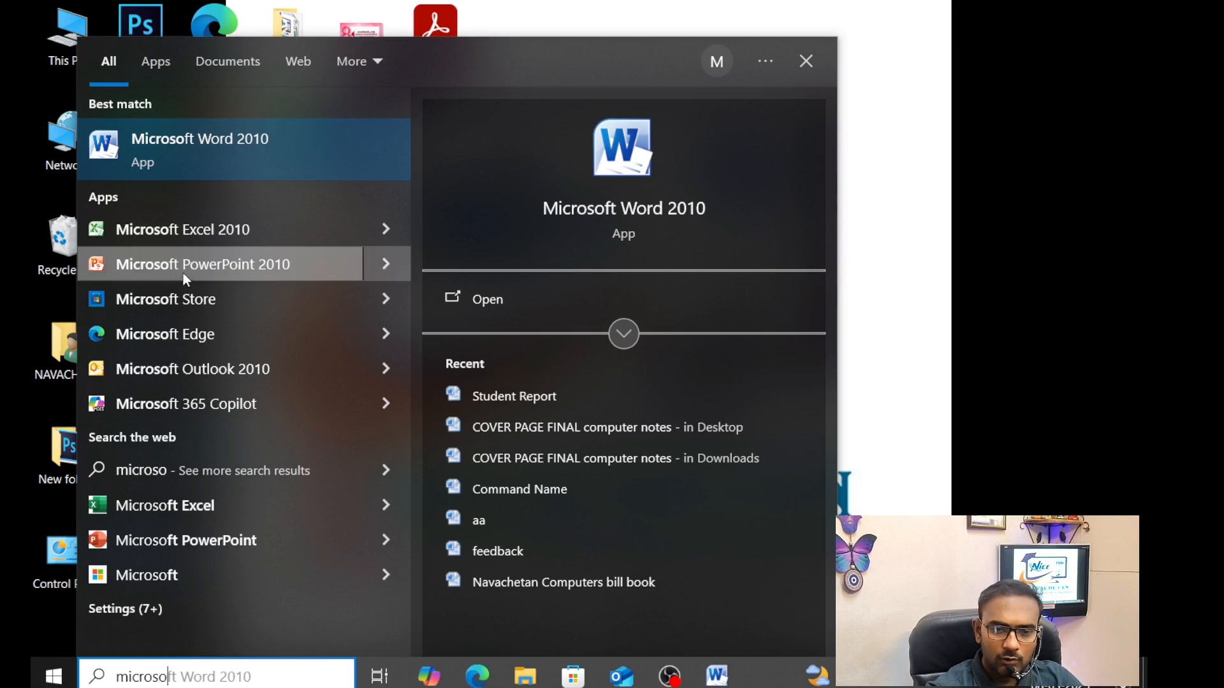
pyautogui.click(256, 140)
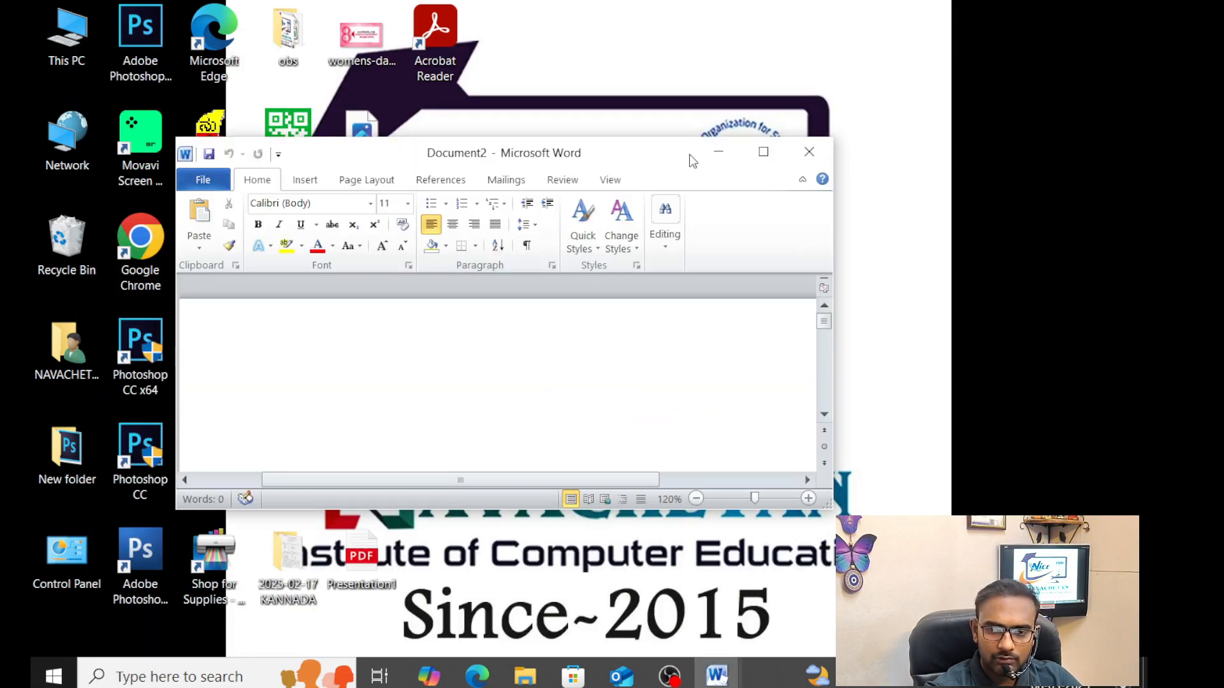
pyautogui.click(764, 152)
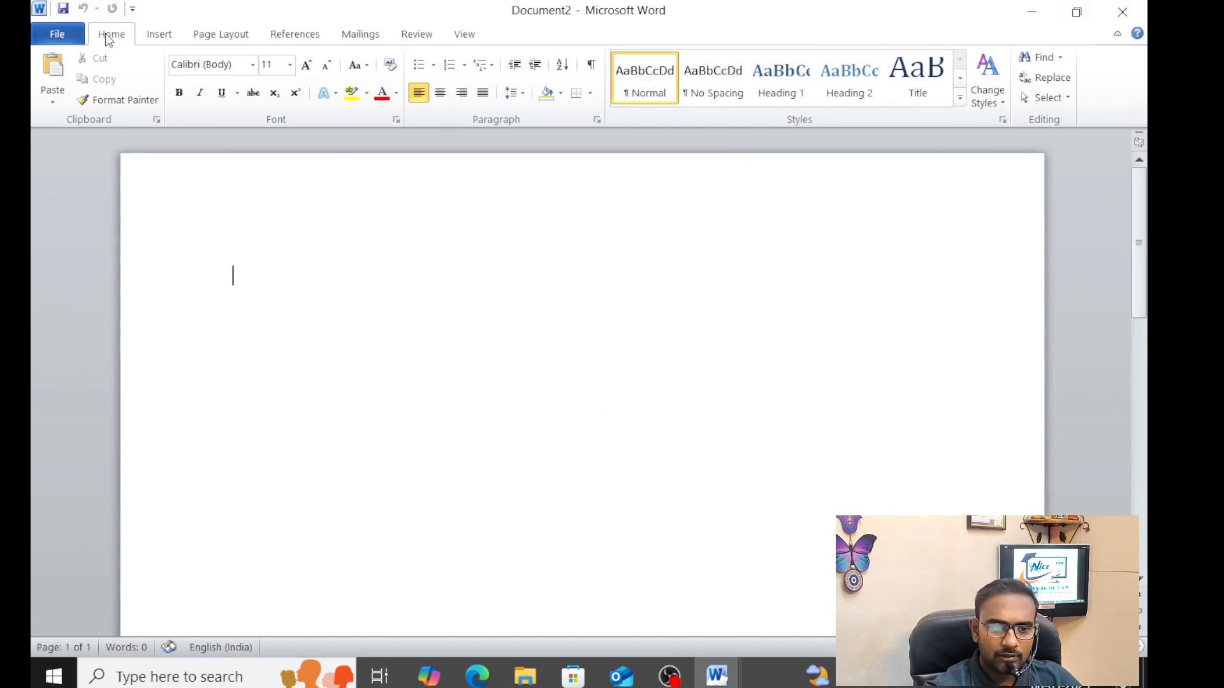
# Browse the ribbon tabs, then open the Table dropdown on the Insert tab
pyautogui.click(162, 36)
pyautogui.click(213, 38)
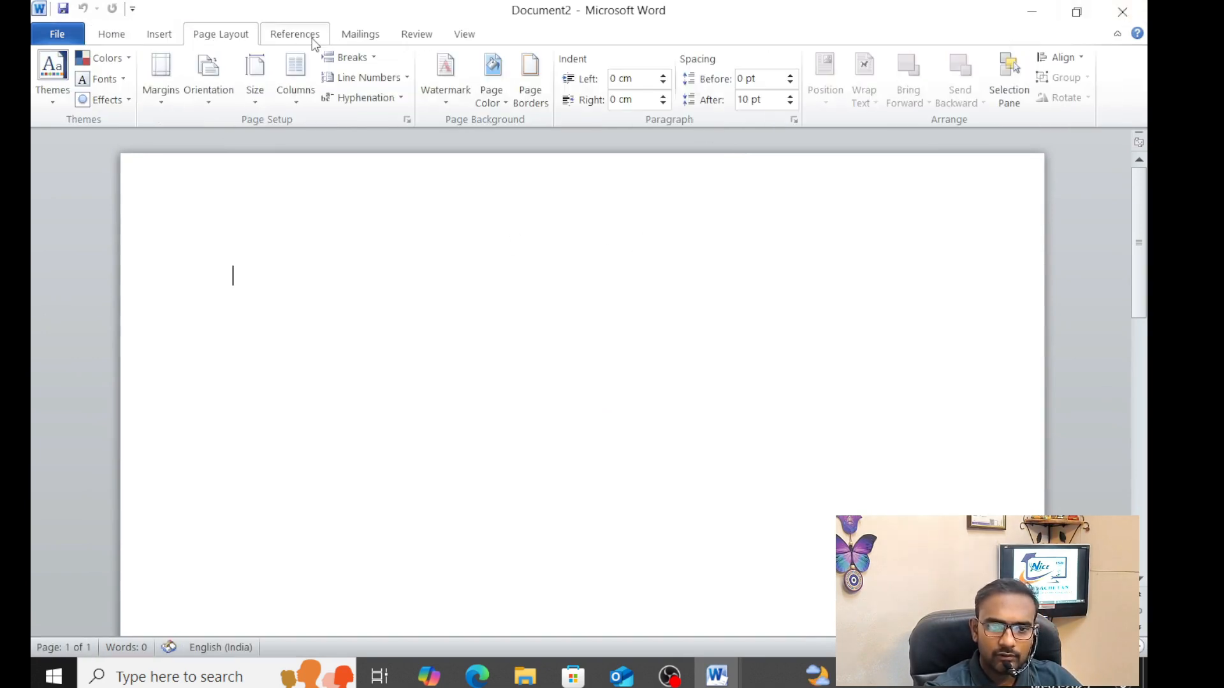
pyautogui.click(308, 37)
pyautogui.click(346, 37)
pyautogui.click(407, 37)
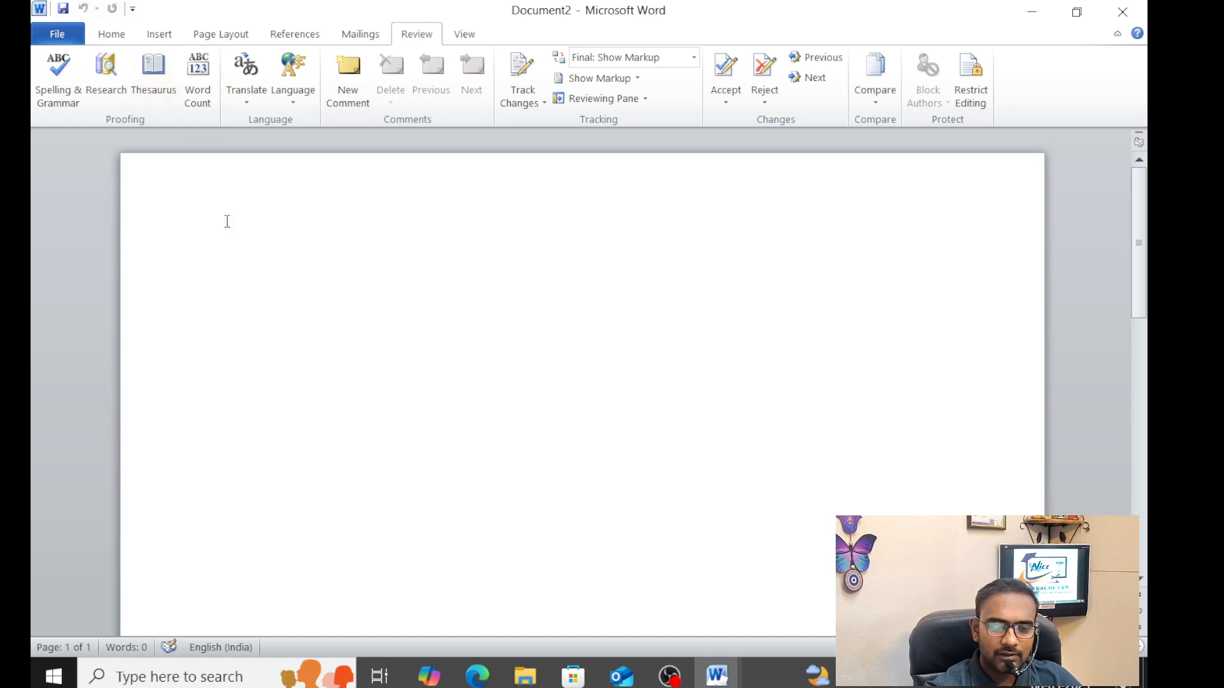
pyautogui.click(158, 39)
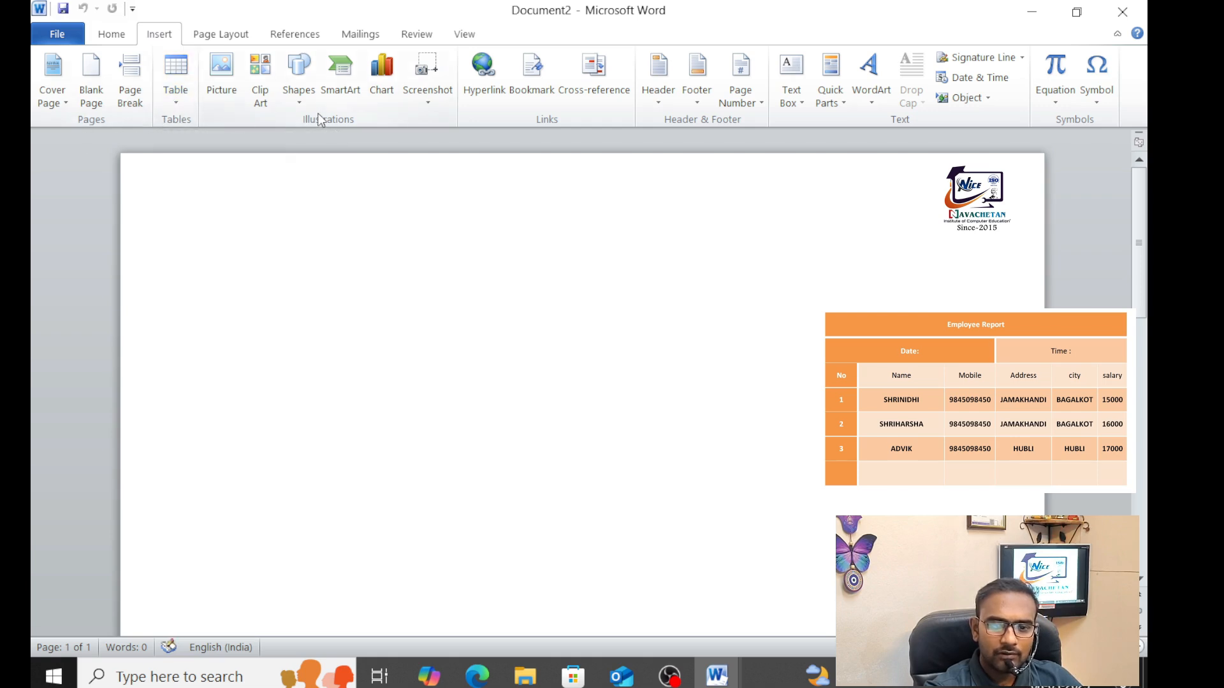
pyautogui.click(177, 101)
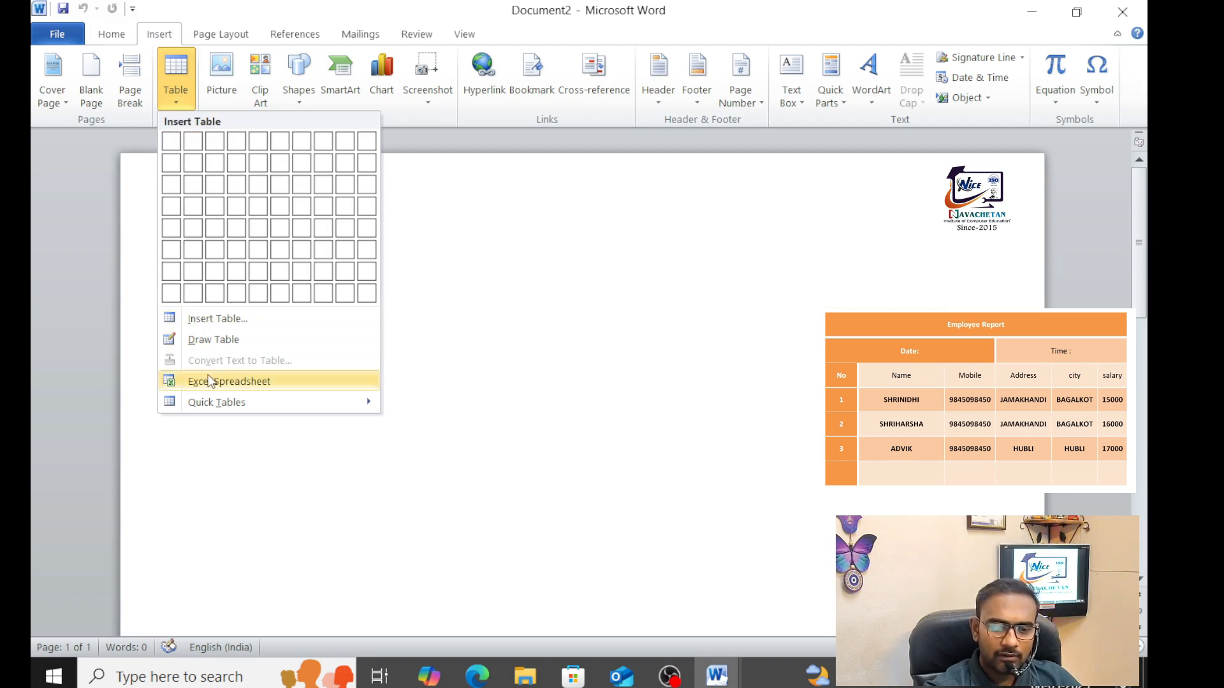
# Insert a table of 4 columns and 5 rows set to AutoFit to contents
pyautogui.click(205, 319)
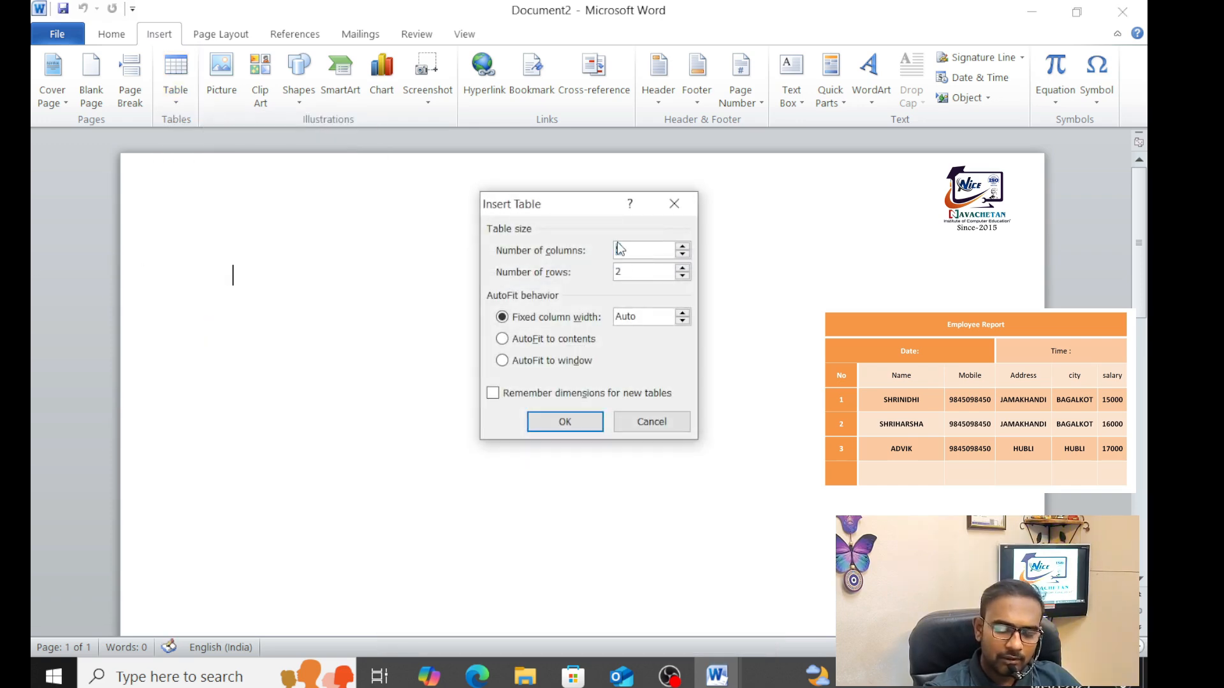
pyautogui.write('4')
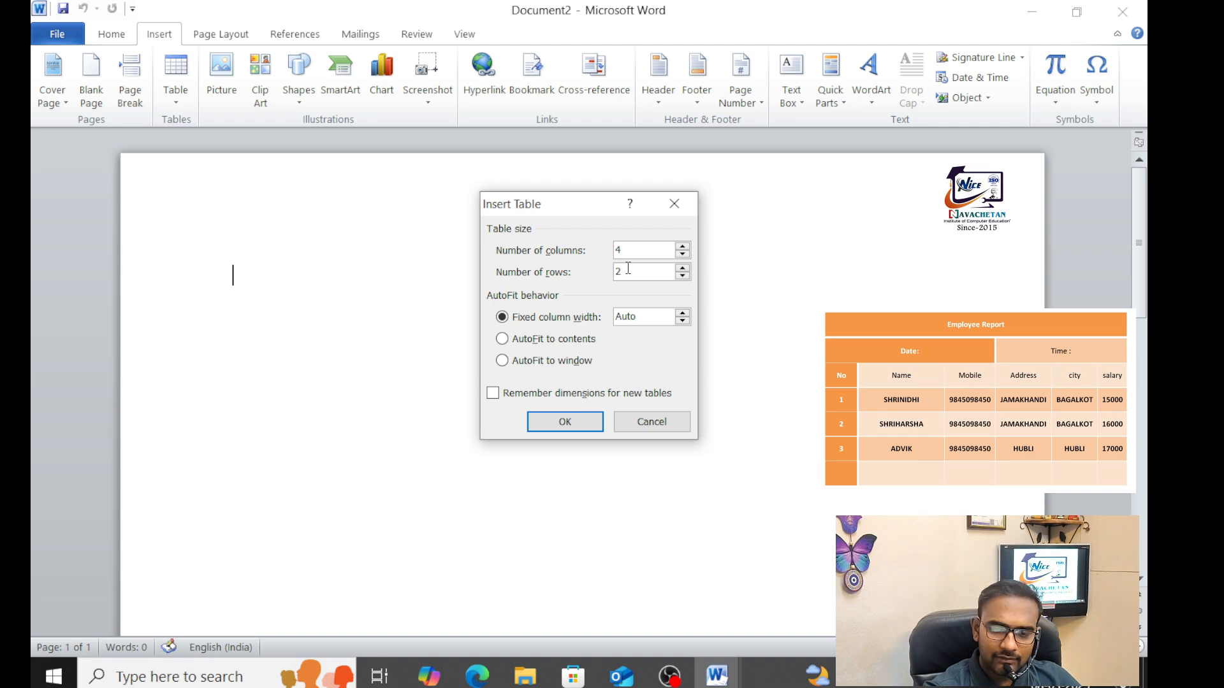
pyautogui.press('Tab')
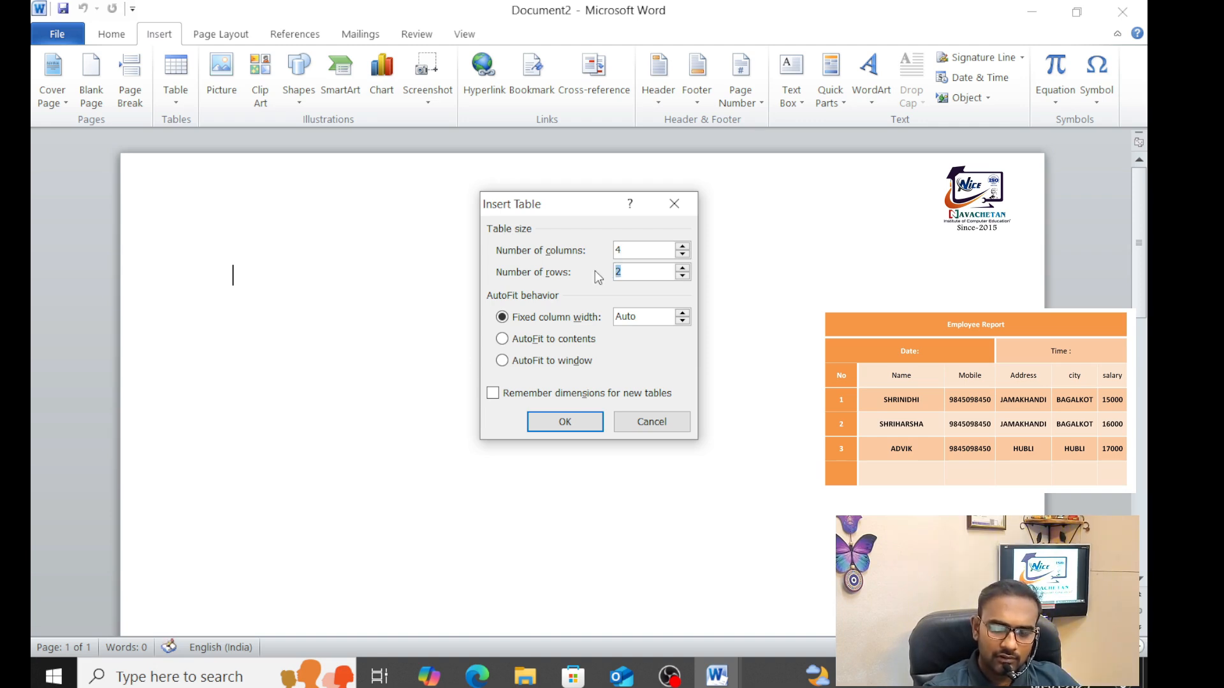
pyautogui.write('5')
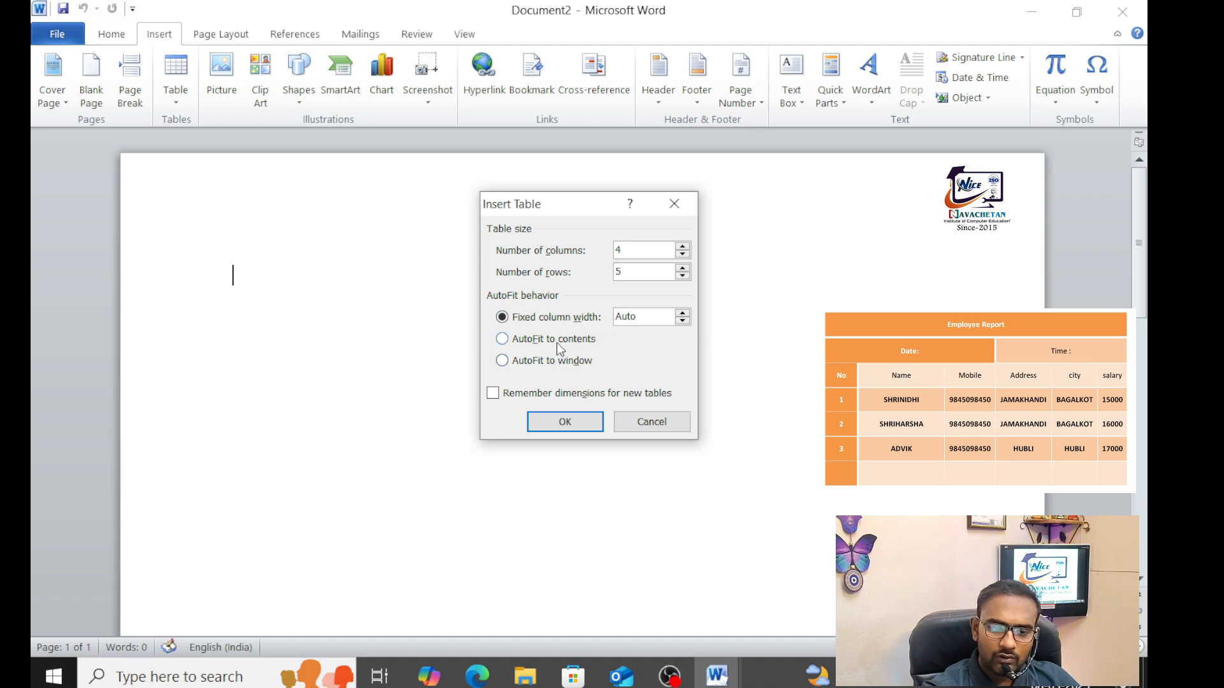
pyautogui.click(503, 339)
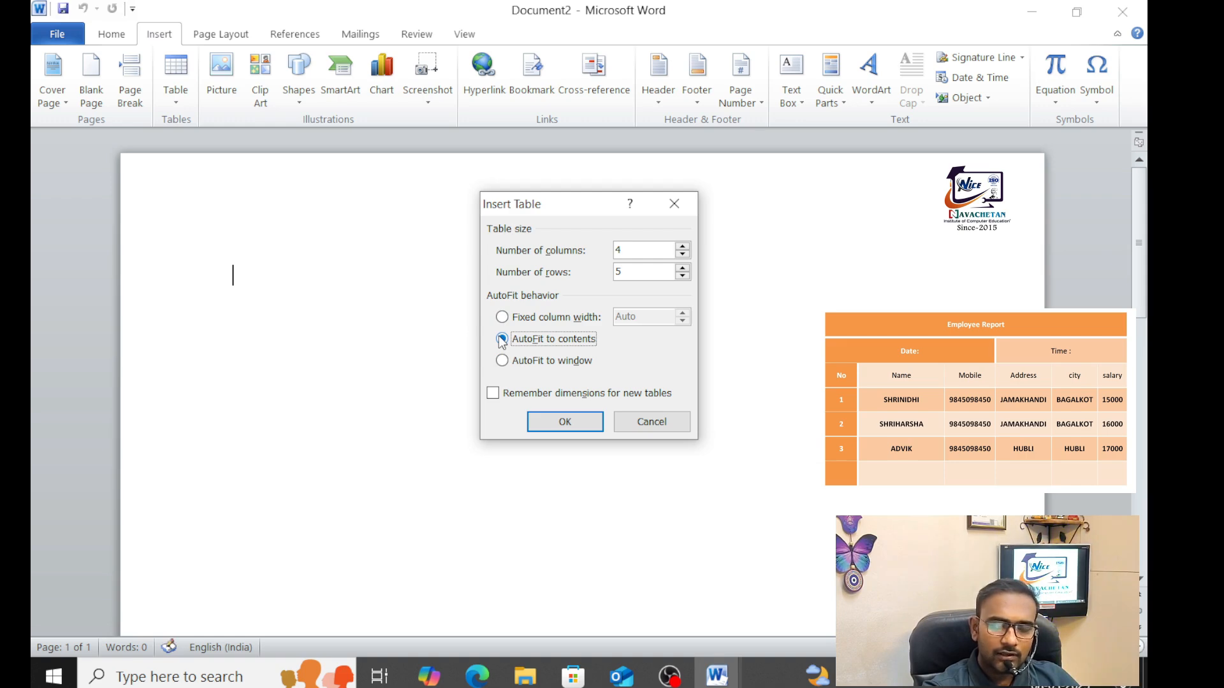
pyautogui.click(563, 420)
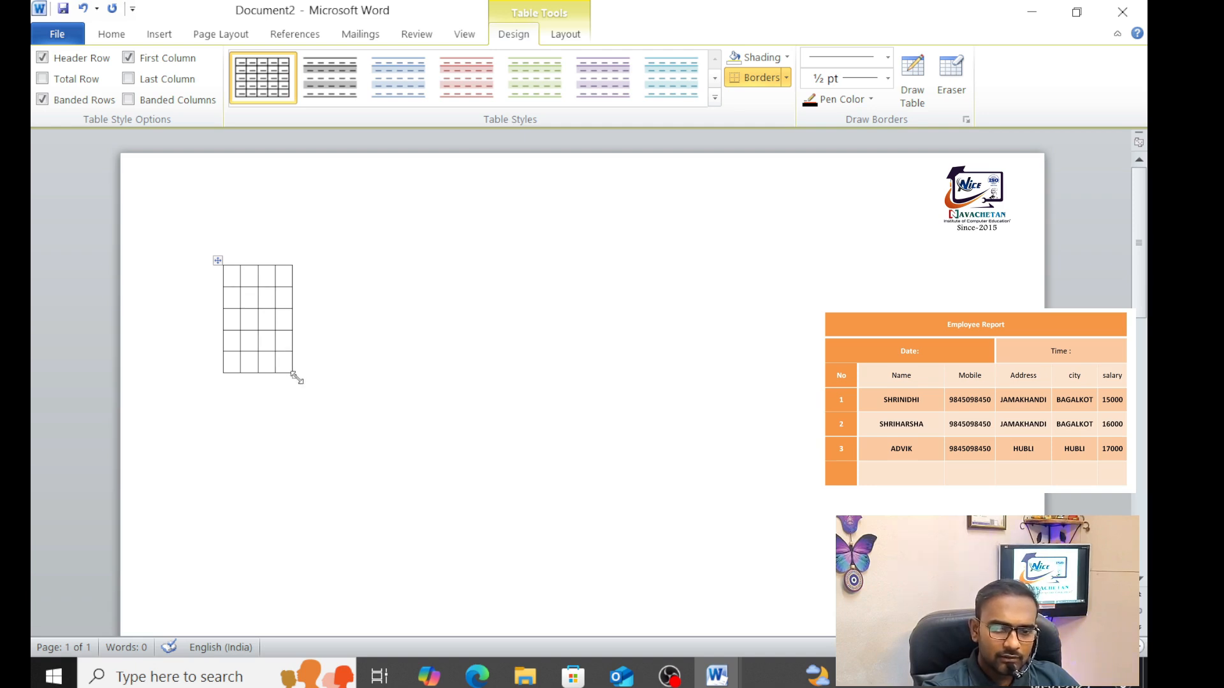
# Stretch the table wider and taller, then select its first row
pyautogui.moveTo(294, 376); pyautogui.dragTo(667, 526)
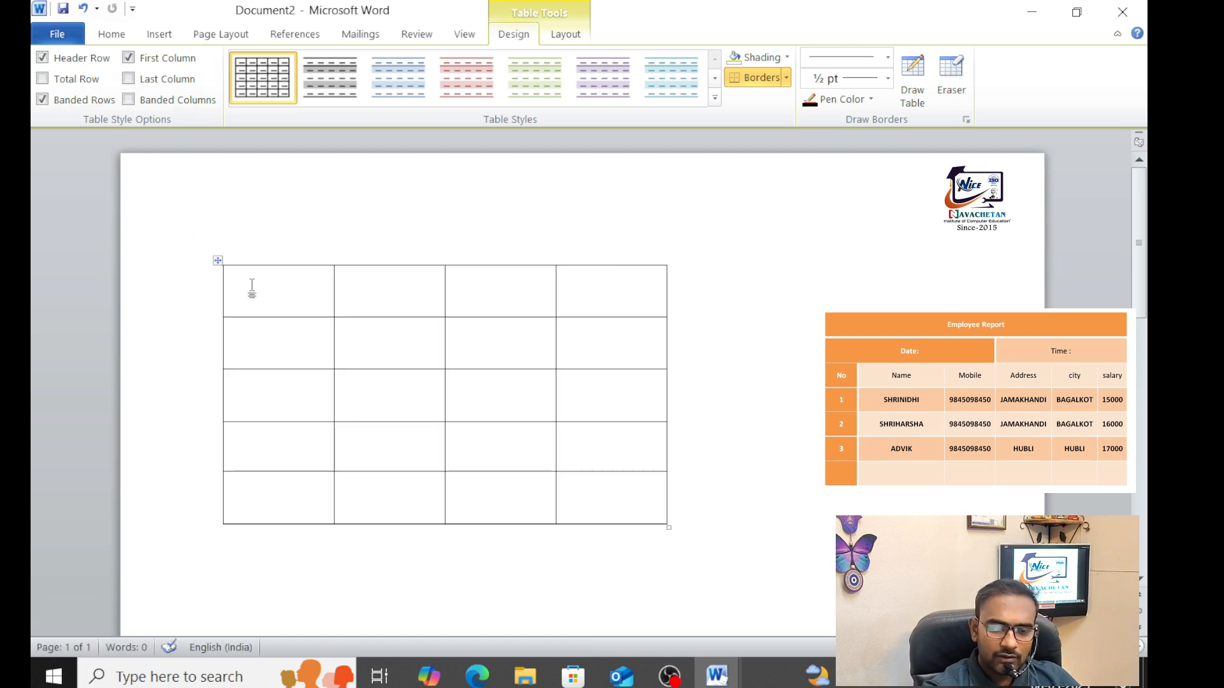
pyautogui.moveTo(288, 285); pyautogui.dragTo(583, 292)
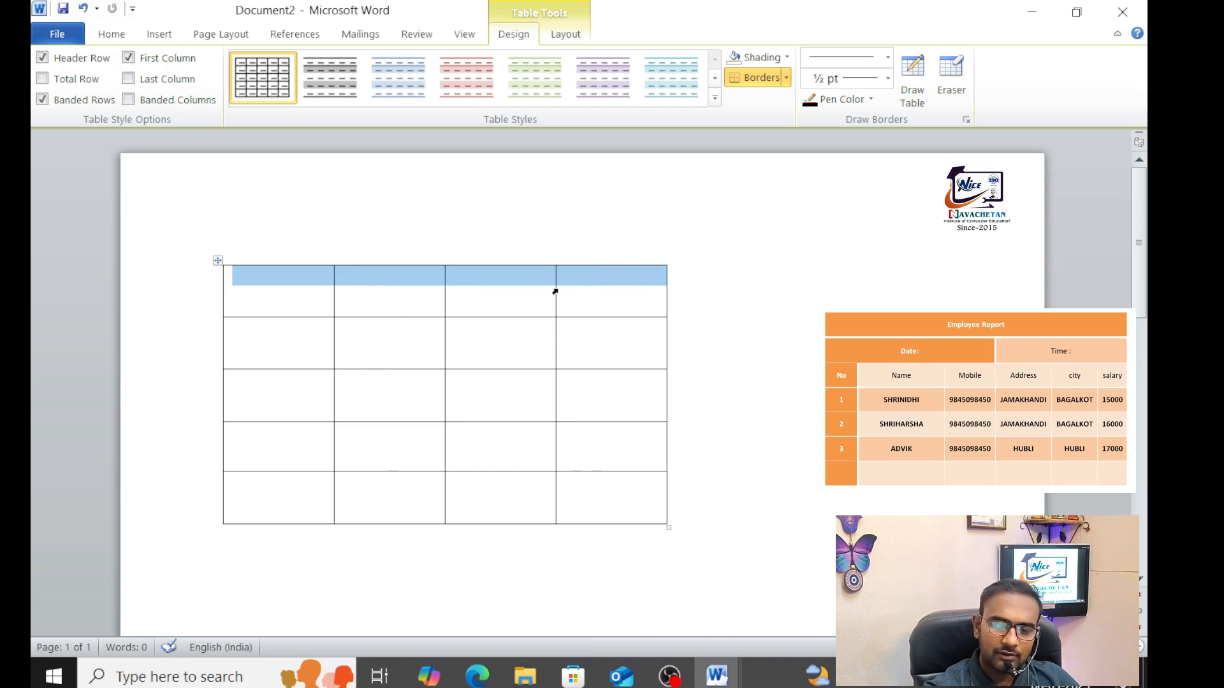
pyautogui.click(566, 35)
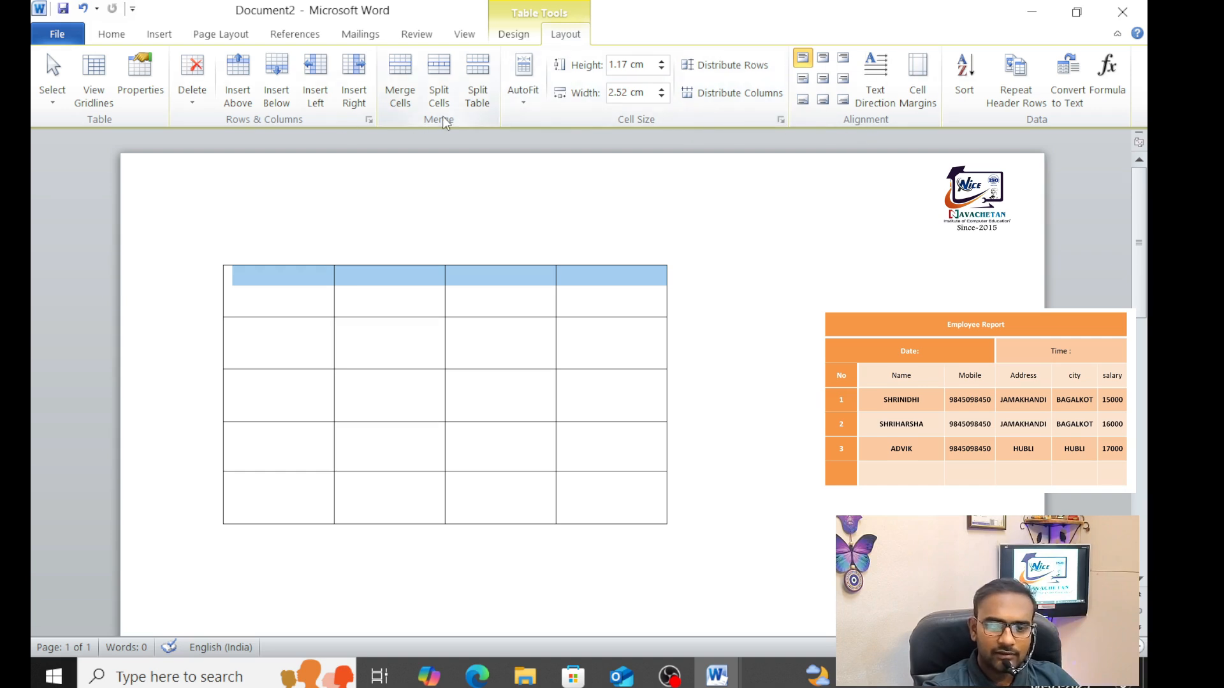
# Merge the first row into one cell and type the heading 'Employee Report', fixing its spelling
pyautogui.click(400, 77)
pyautogui.click(373, 283)
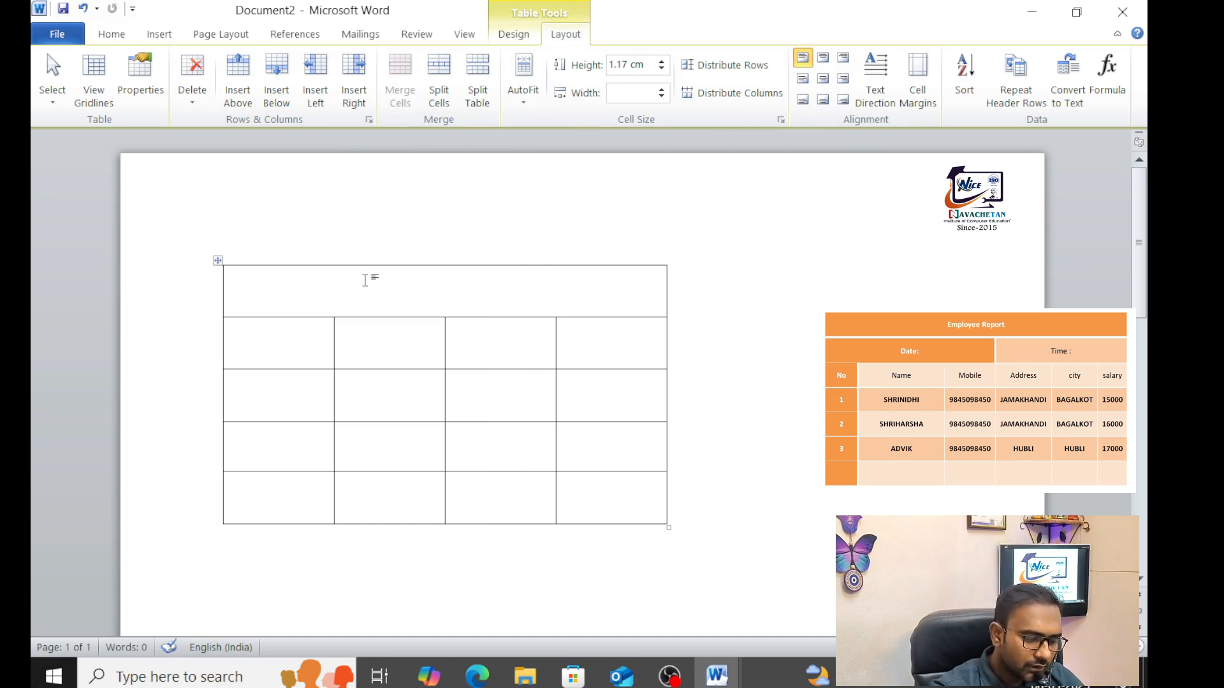
pyautogui.write('empl')
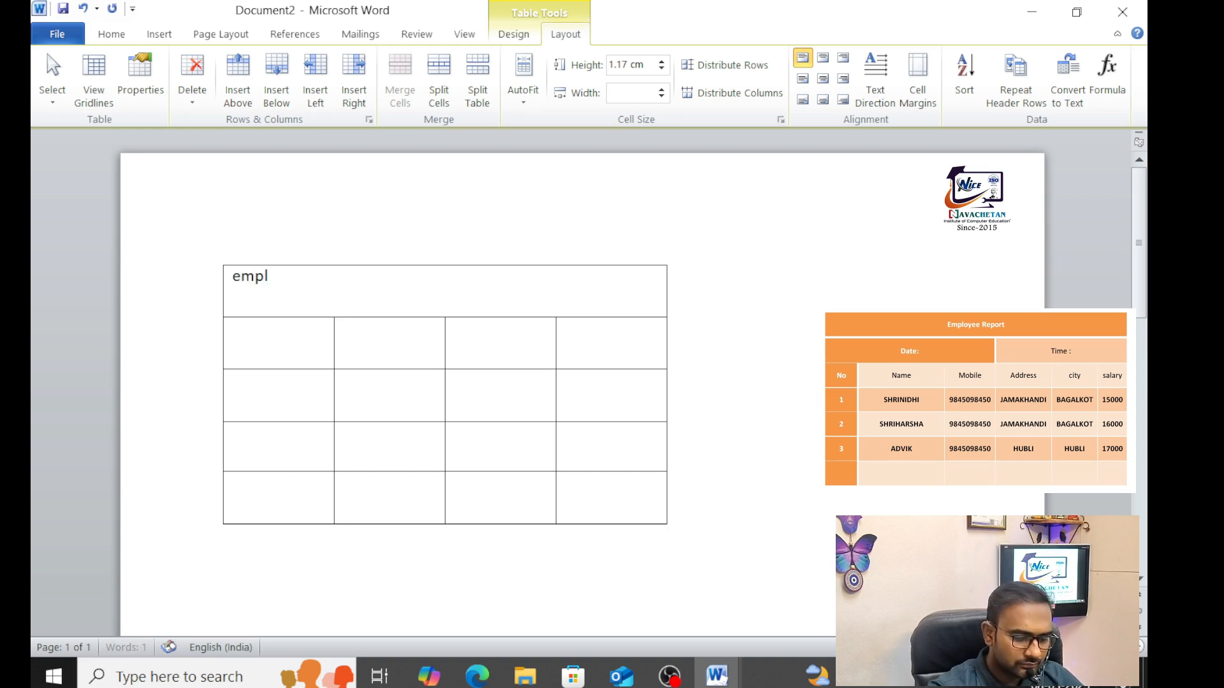
pyautogui.write('oy')
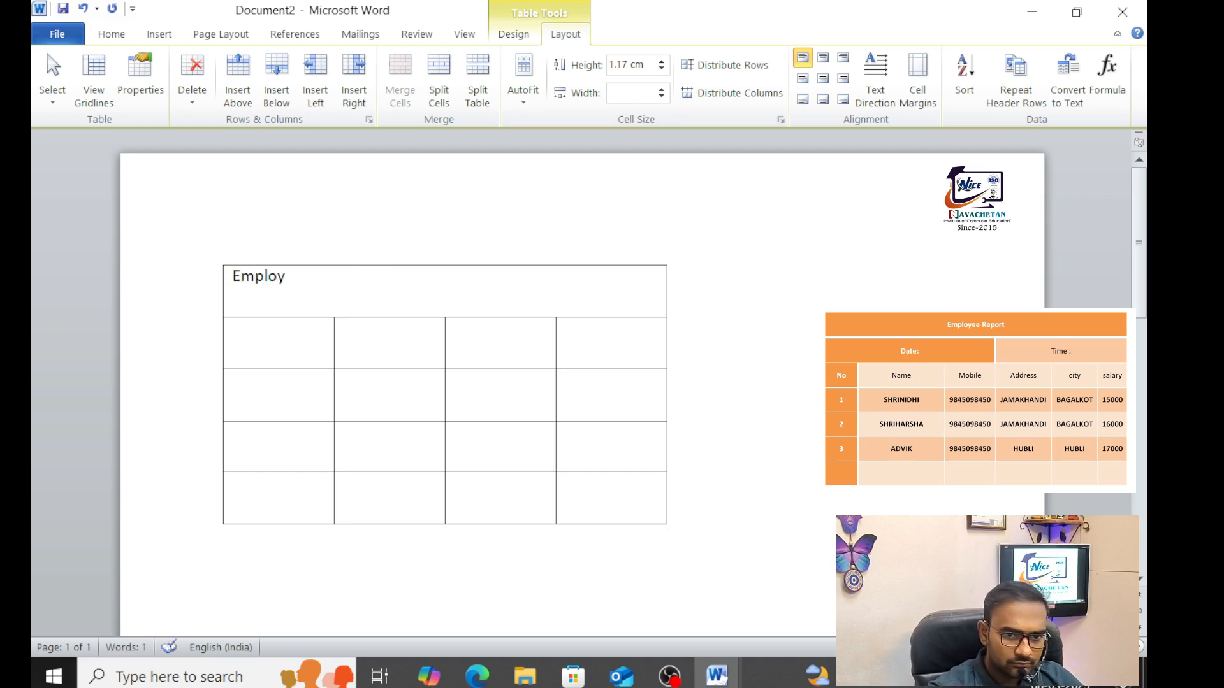
pyautogui.press('BackSpace')
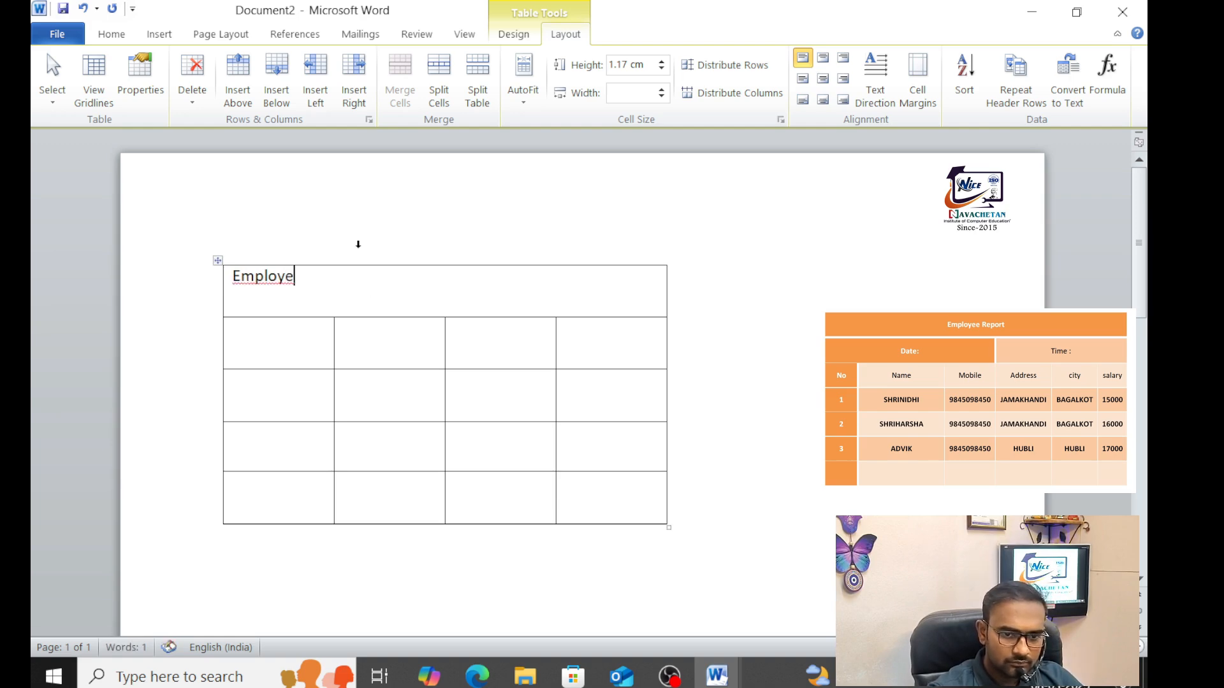
pyautogui.rightClick(265, 277)
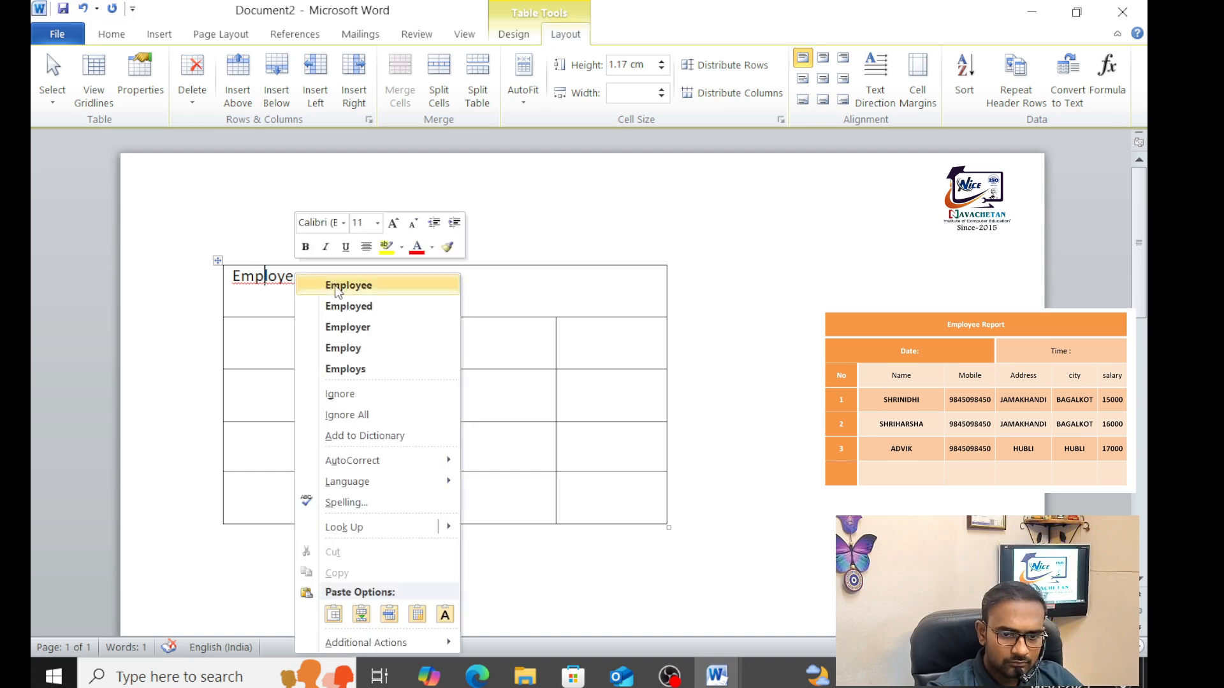
pyautogui.click(338, 281)
pyautogui.write('Rep')
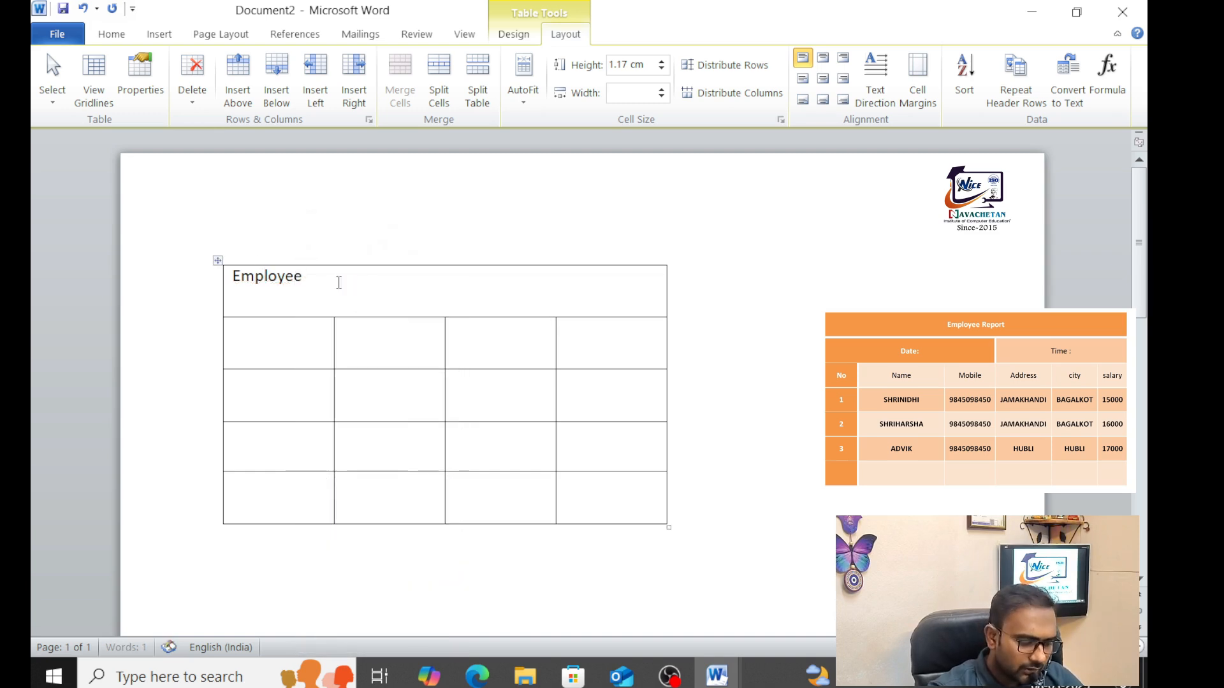
pyautogui.write('ort')
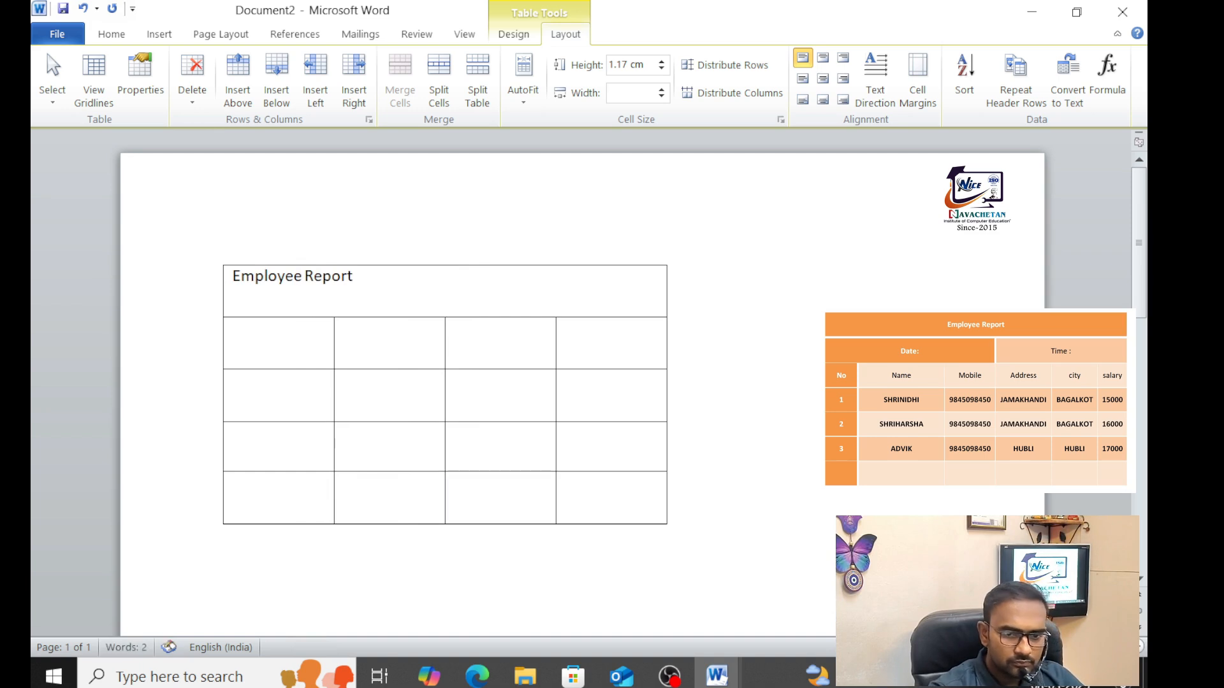
# Merge row 2 into two cells and type the labels 'Date:' and 'Time :'
pyautogui.click(268, 347)
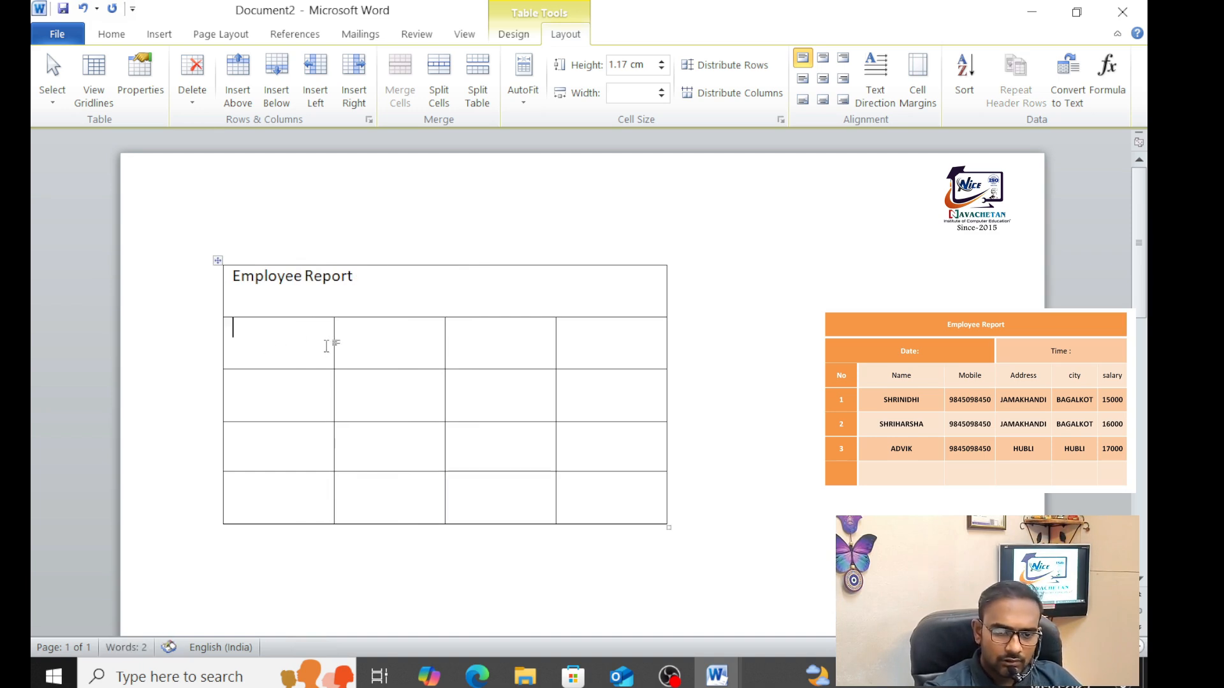
pyautogui.moveTo(300, 346); pyautogui.dragTo(350, 347)
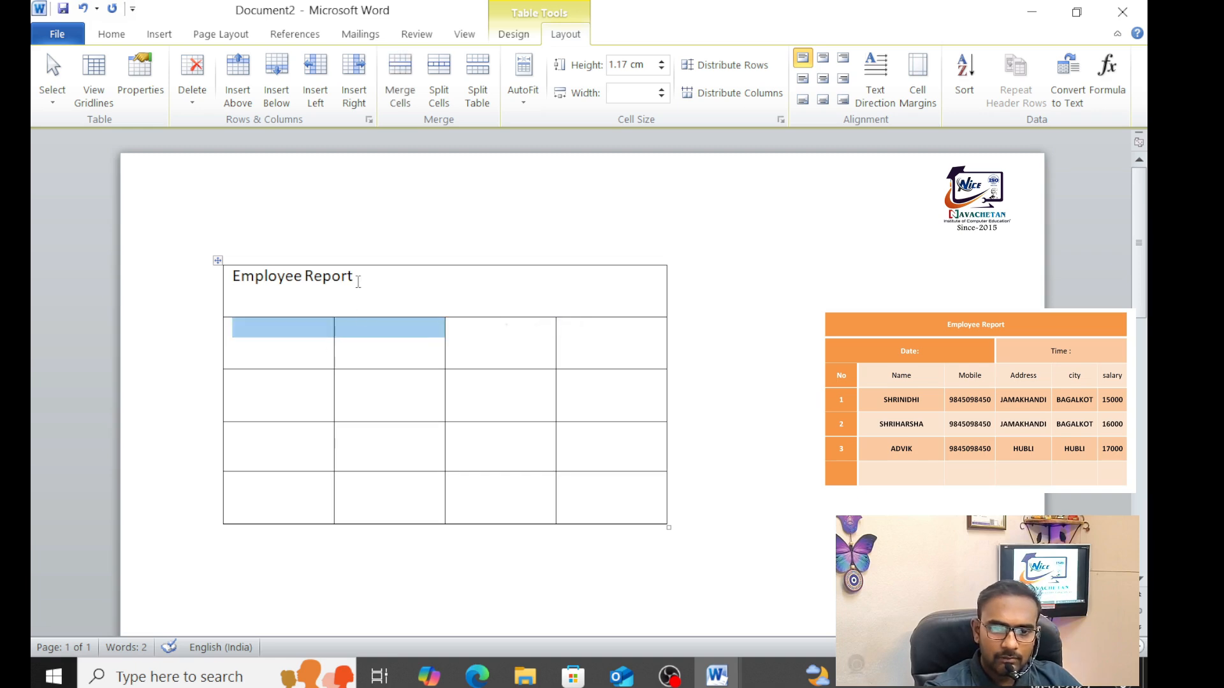
pyautogui.click(396, 102)
pyautogui.moveTo(508, 355); pyautogui.dragTo(582, 347)
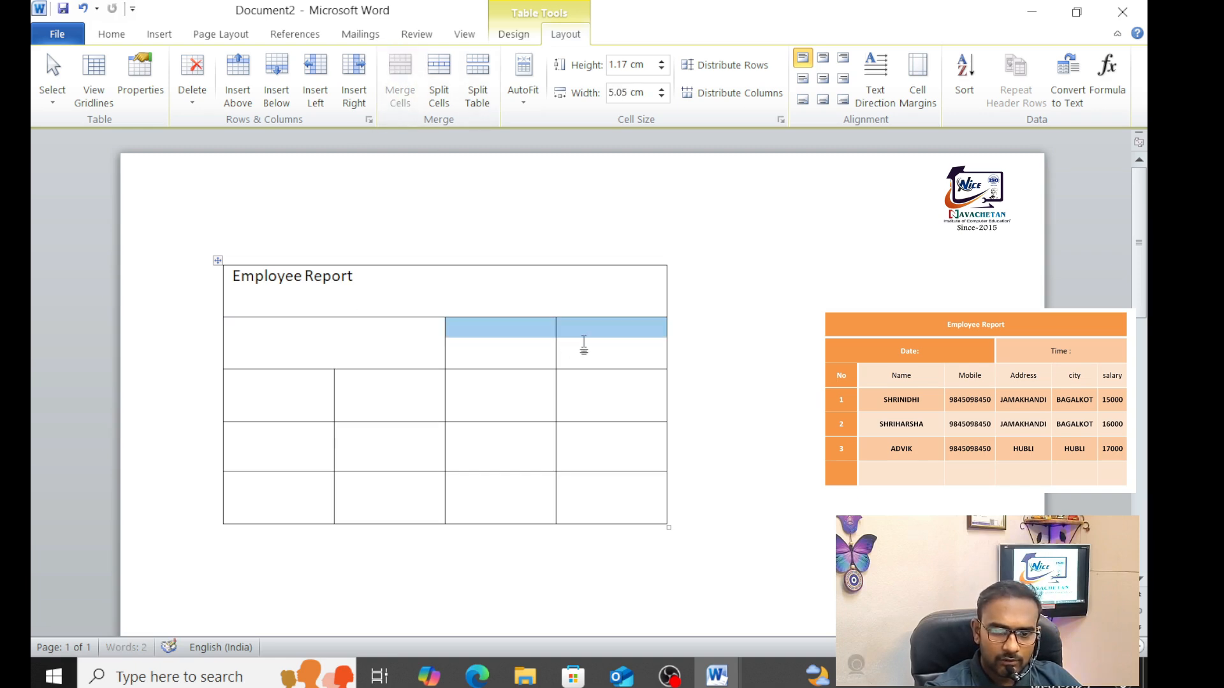
pyautogui.click(400, 76)
pyautogui.click(349, 346)
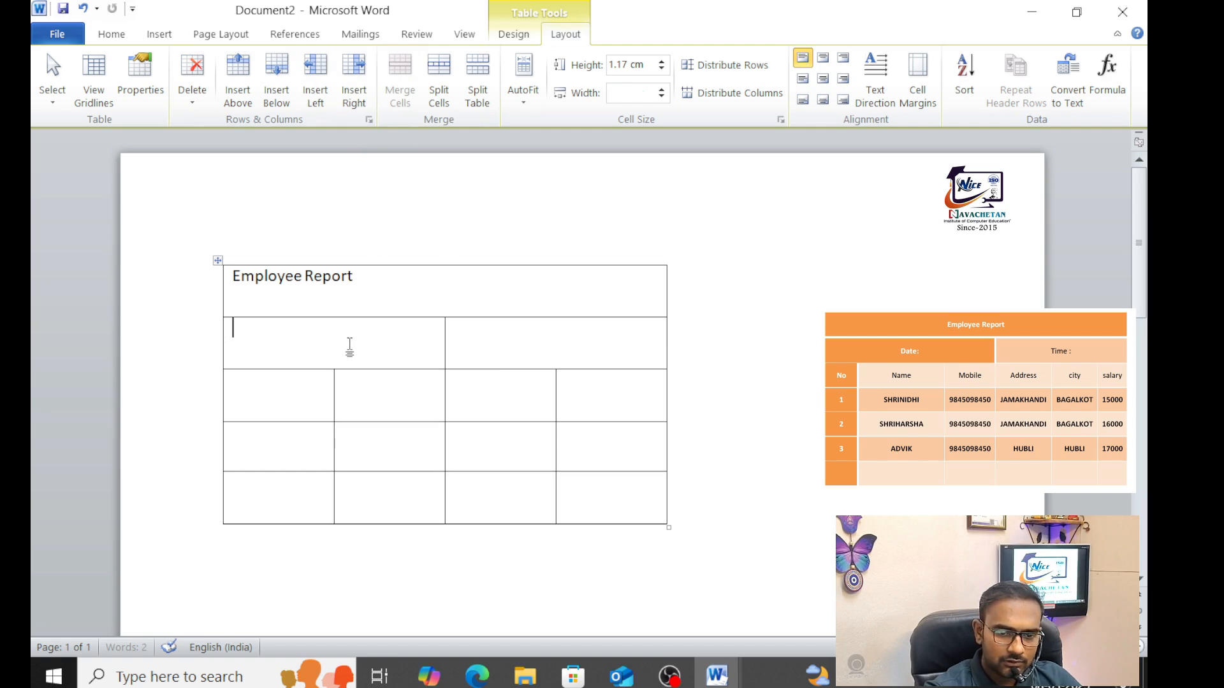
pyautogui.write('Date')
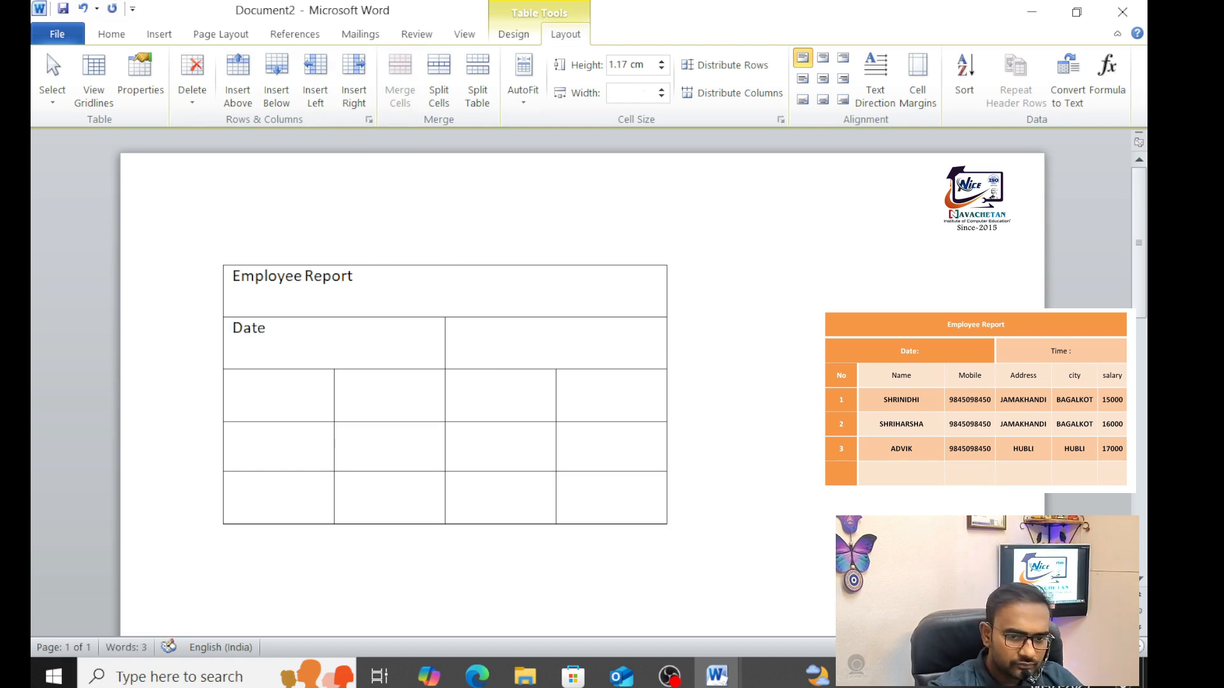
pyautogui.write(':')
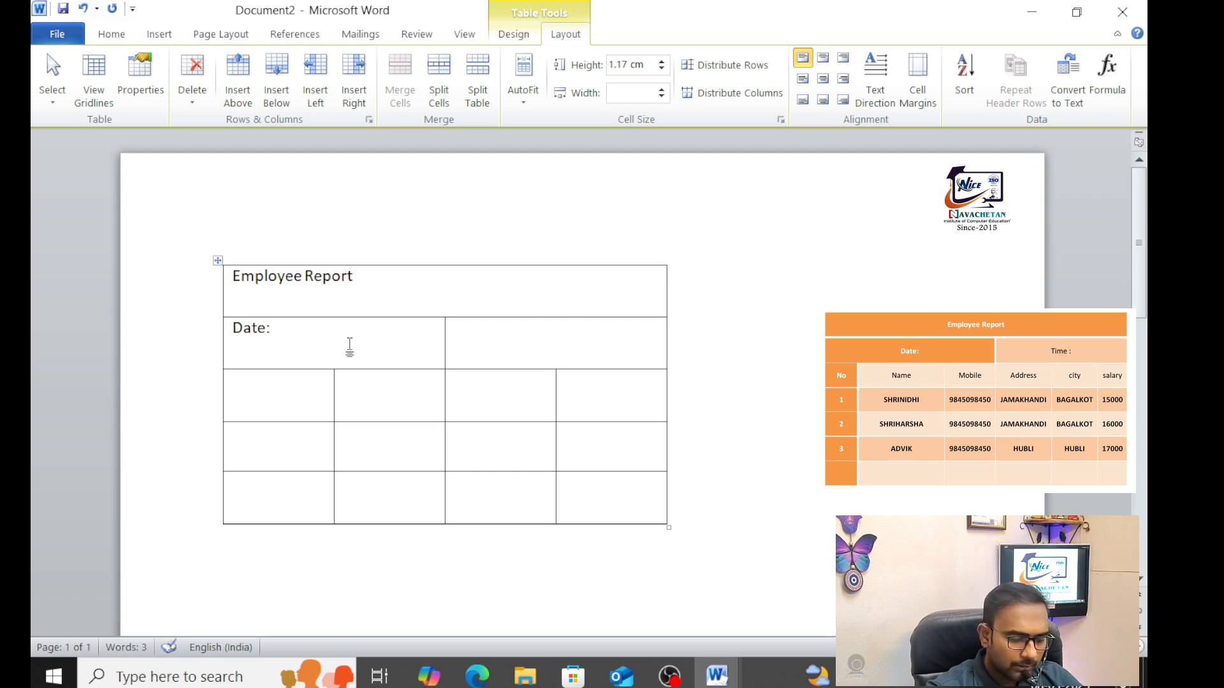
pyautogui.write('tIME')
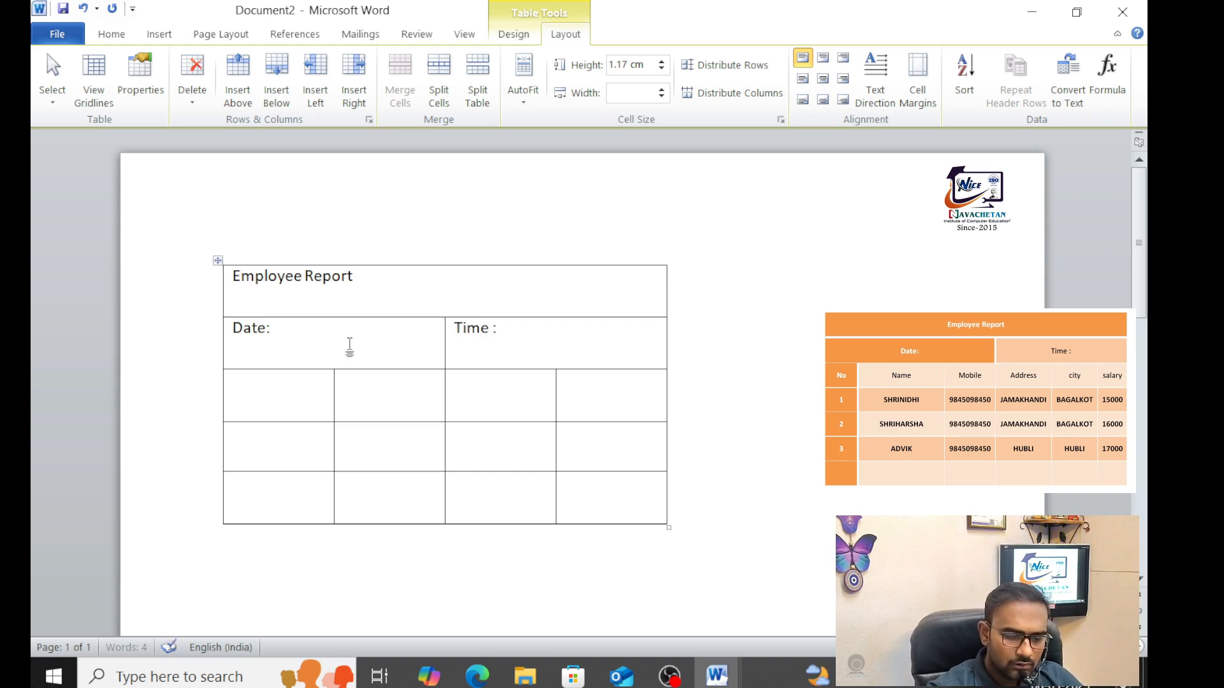
# Type the column headings Name, Mobile, Address and city across the third row
pyautogui.click(299, 401)
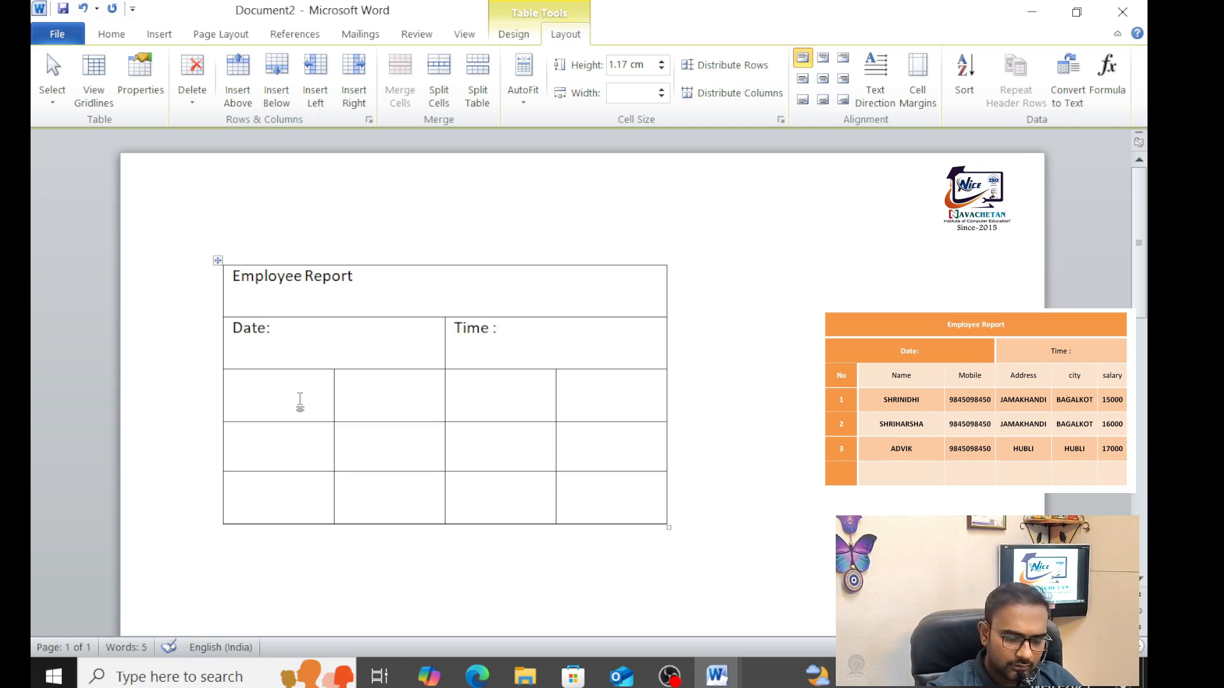
pyautogui.write('Name')
pyautogui.press('Tab')
pyautogui.write('m')
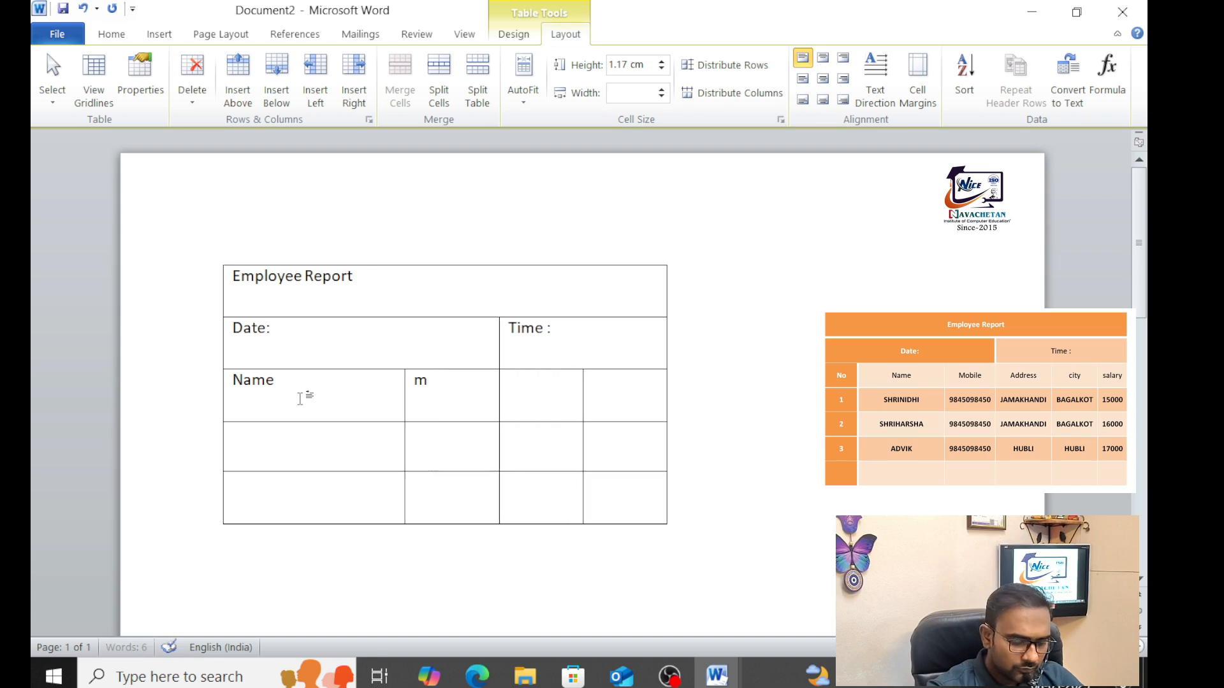
pyautogui.write('OBILE')
pyautogui.press('Tab')
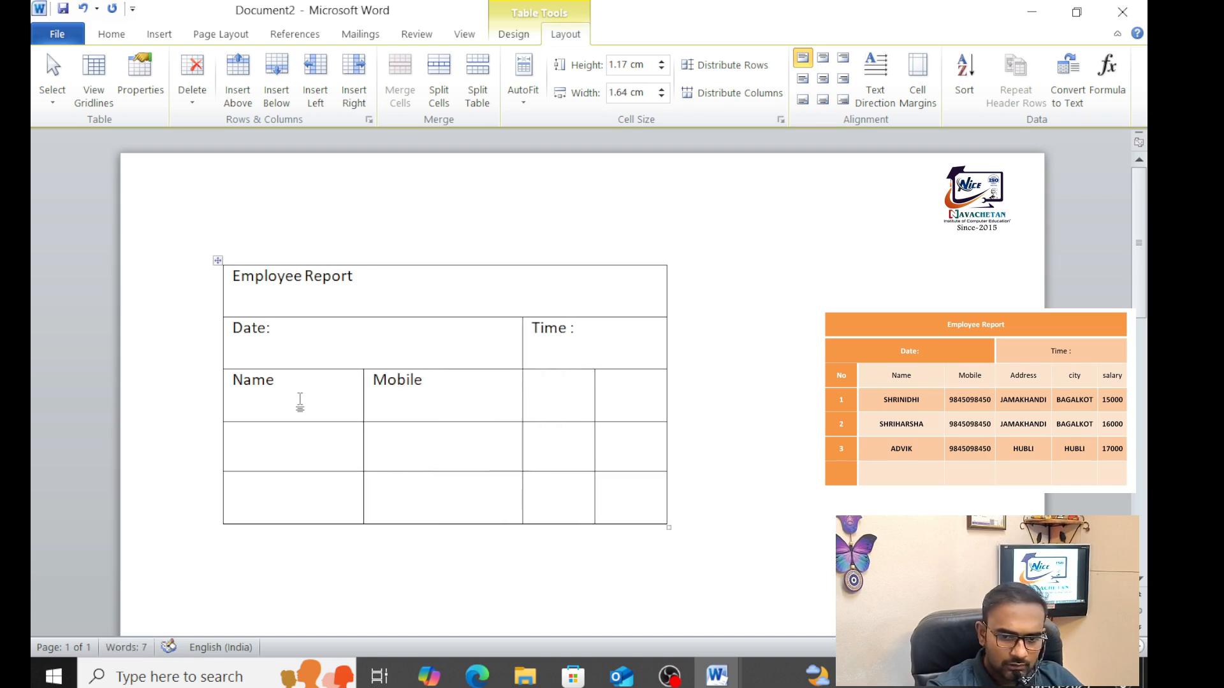
pyautogui.write('Address')
pyautogui.press('Tab')
pyautogui.write('city')
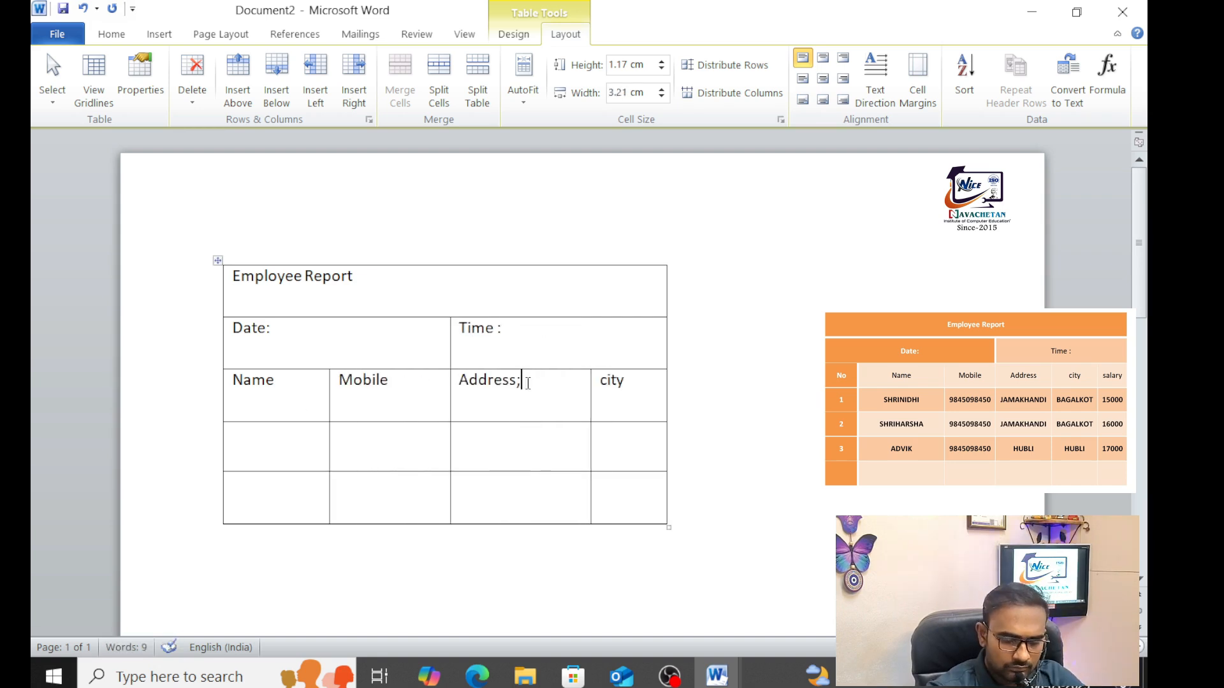
pyautogui.press('BackSpace')
pyautogui.click(486, 456)
# Fill the first employee row with a name, mobile number, Jamakhandi and bagalkot
pyautogui.click(306, 454)
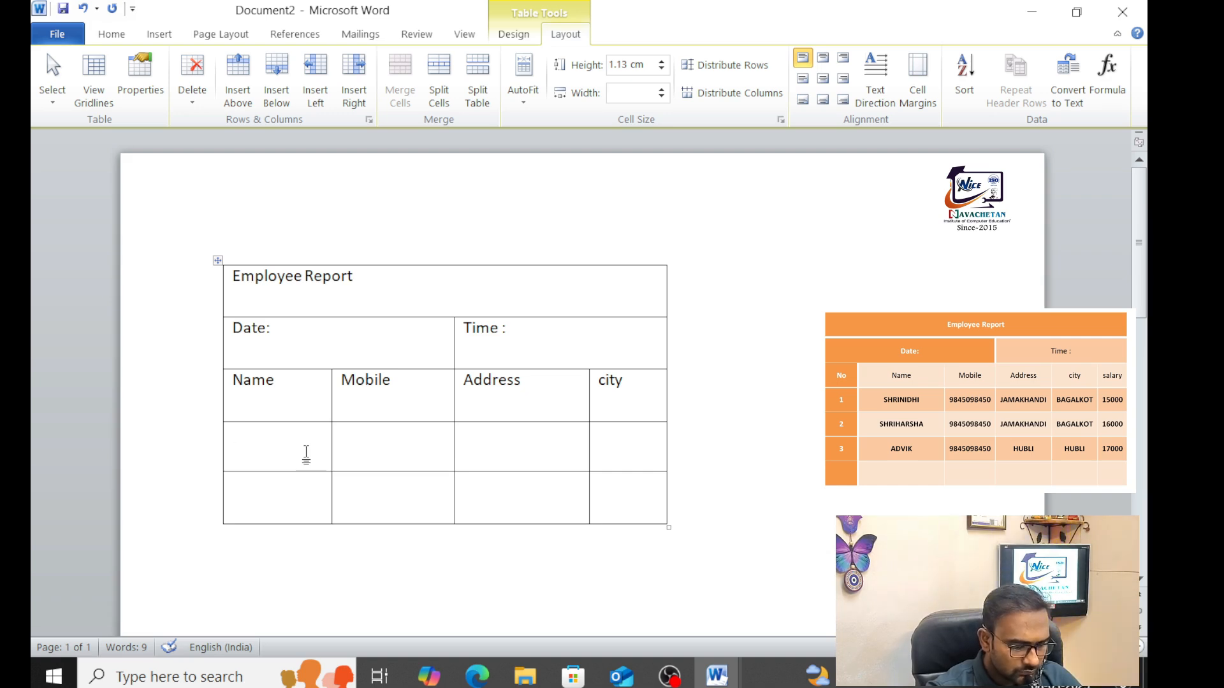
pyautogui.write('Sh')
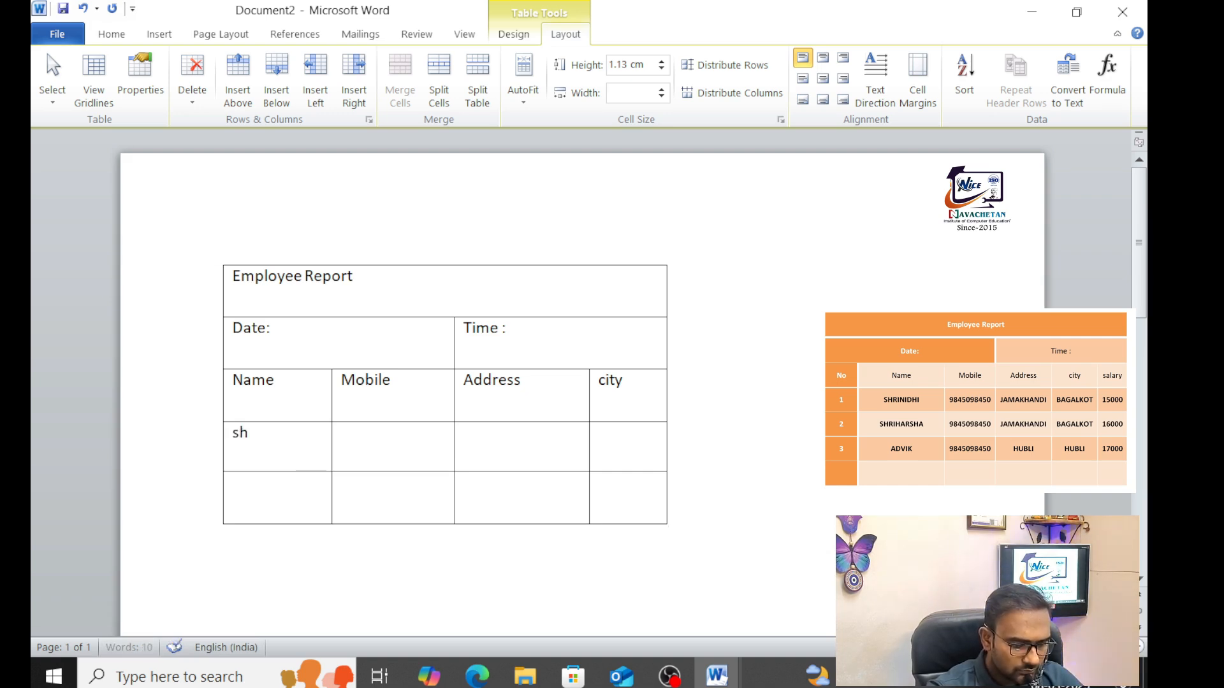
pyautogui.write('riharsha')
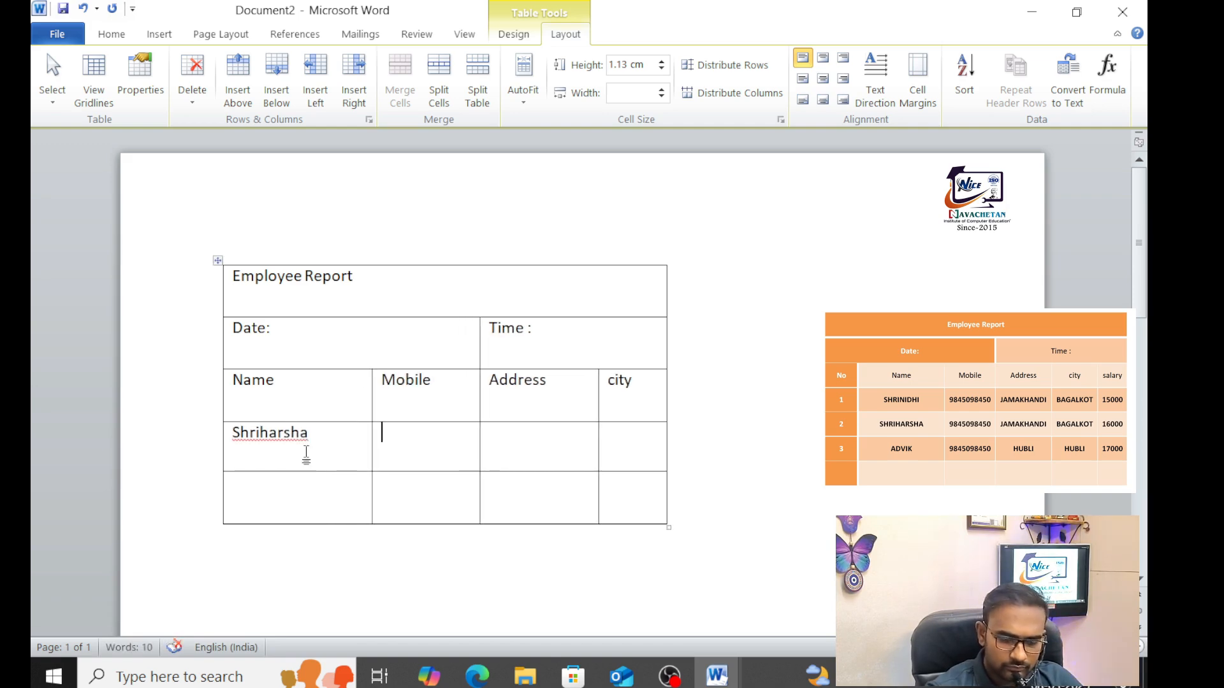
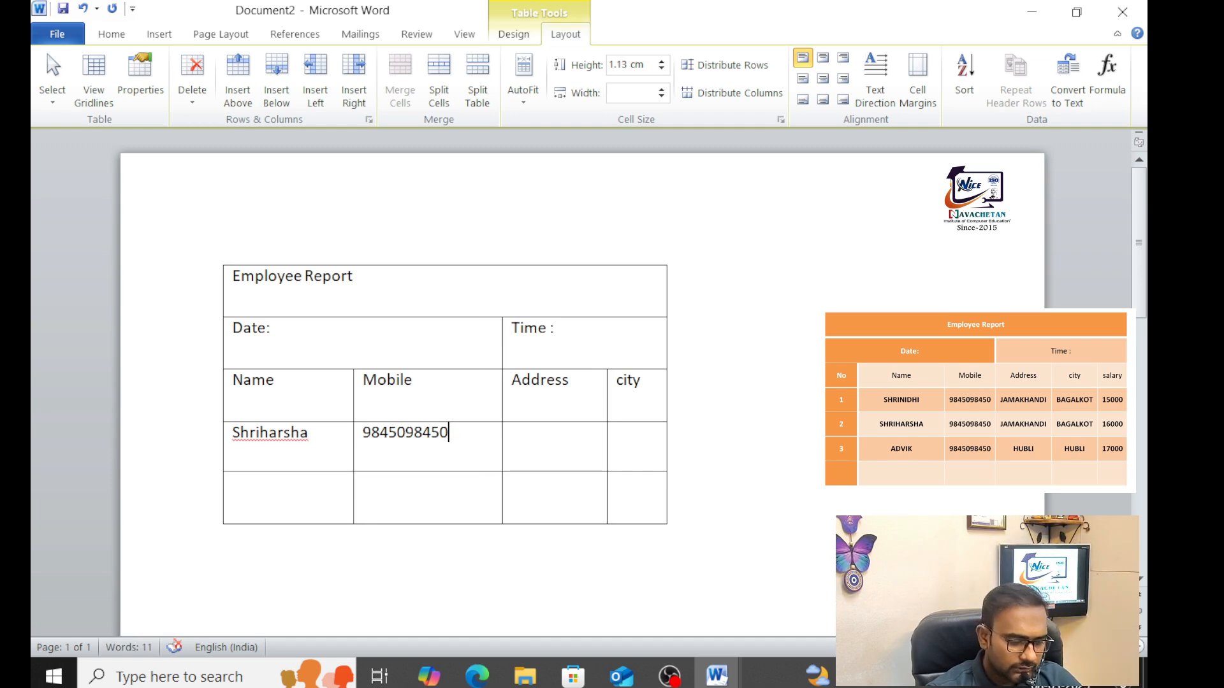
pyautogui.press('Tab')
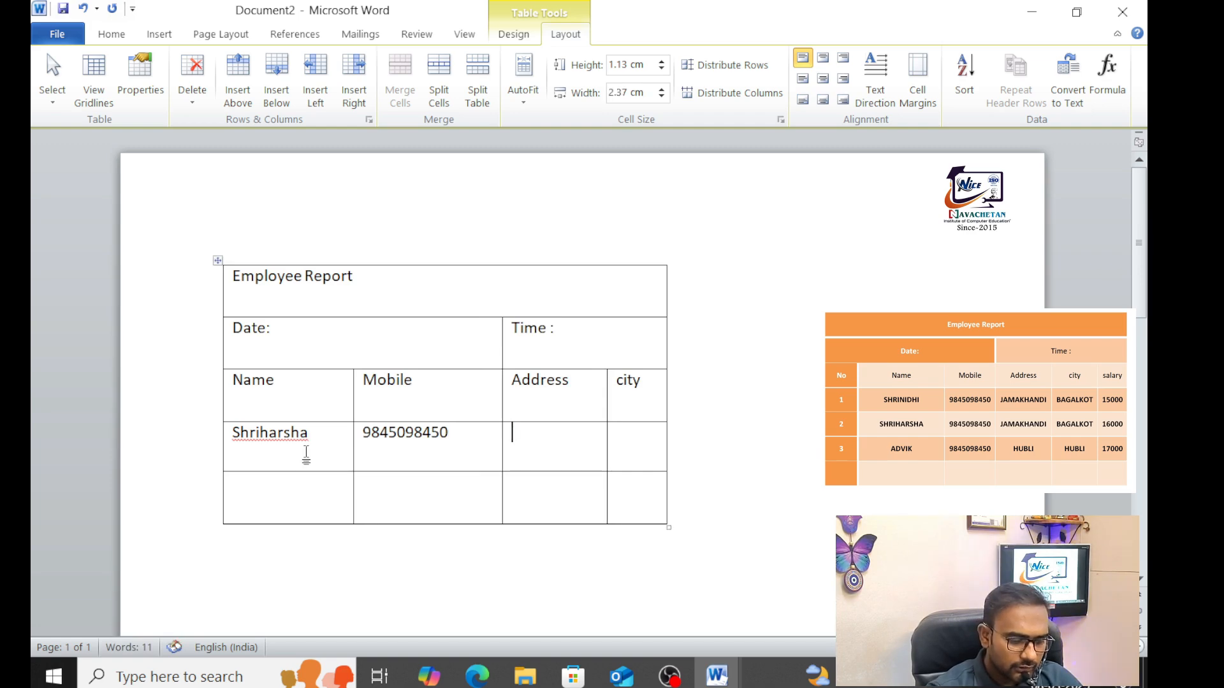
pyautogui.write('jamkhandi')
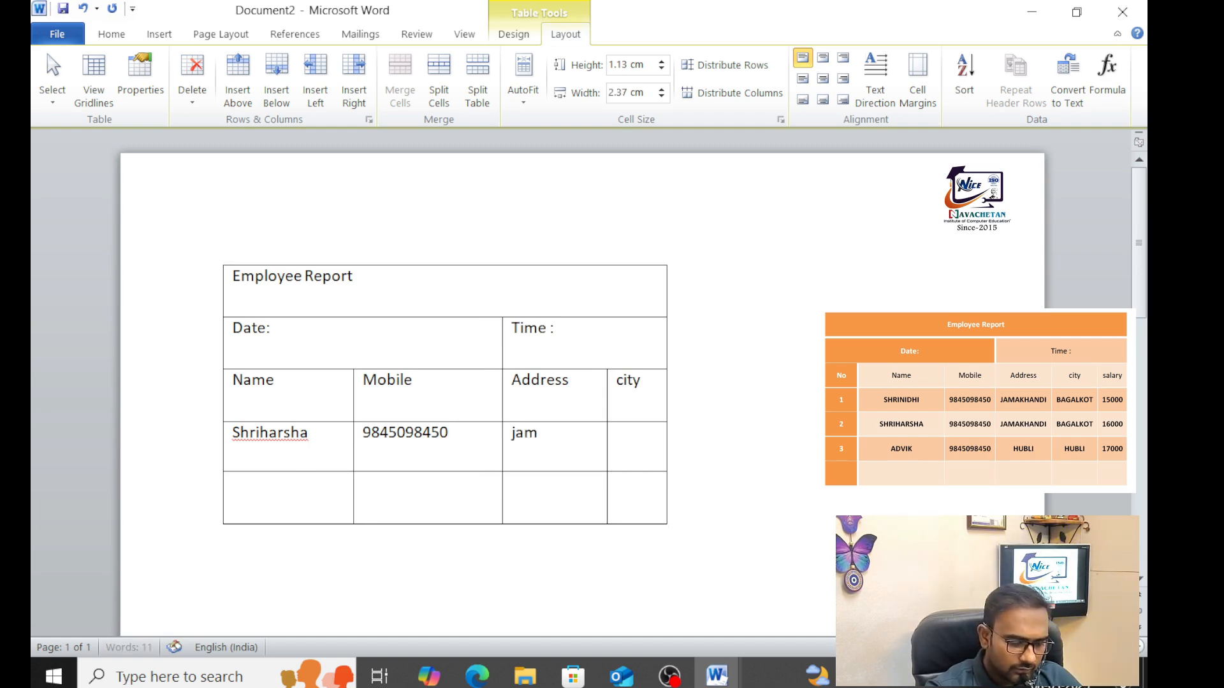
pyautogui.press('Tab')
pyautogui.write('`')
pyautogui.press('Left')
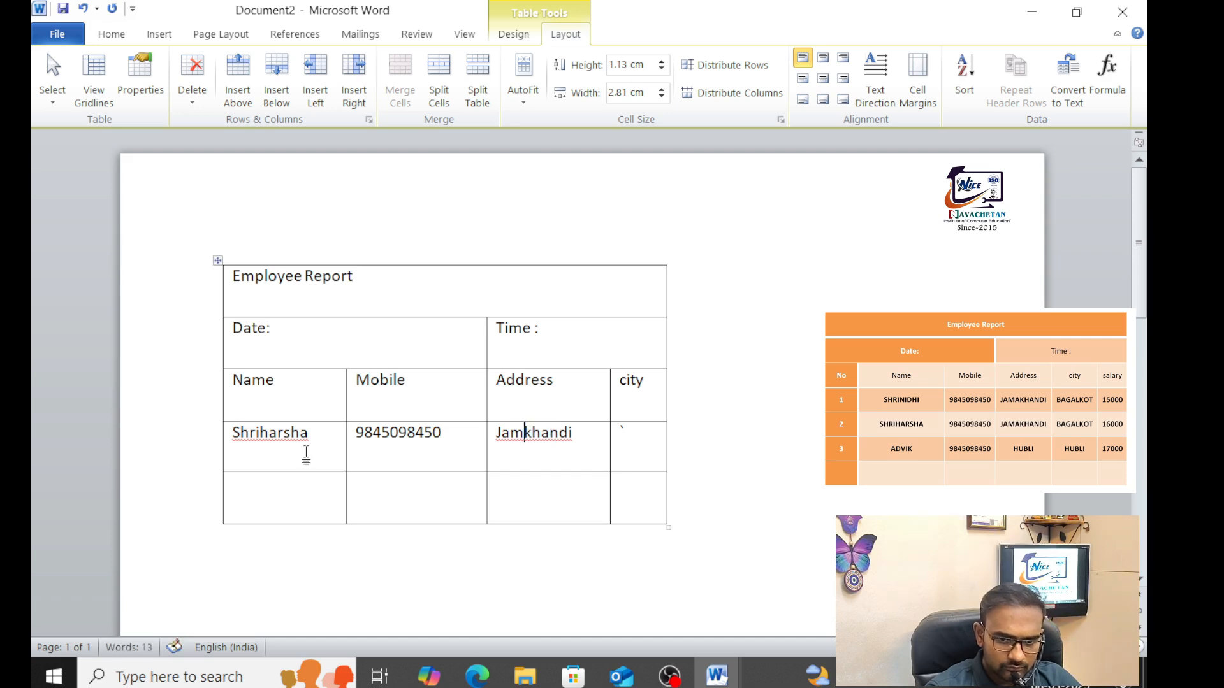
pyautogui.write('a')
pyautogui.press('Right')
pyautogui.press('Right')
pyautogui.press('Right')
pyautogui.press('Right')
pyautogui.press('Right')
pyautogui.press('Right')
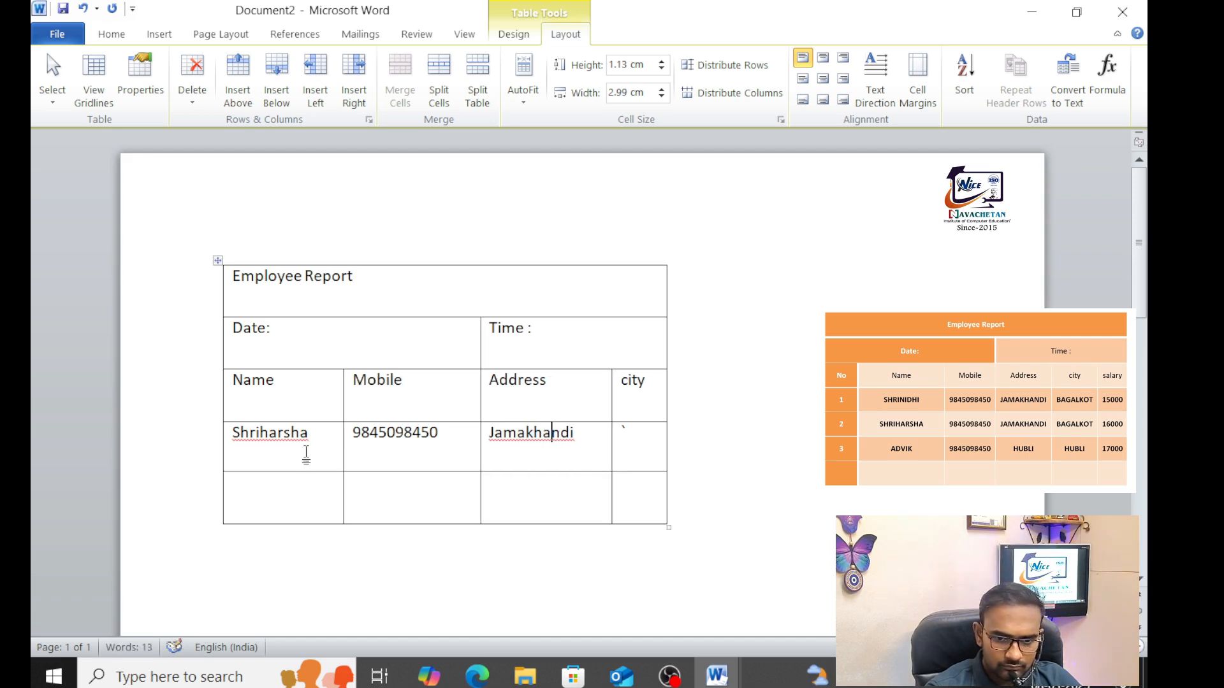
pyautogui.press('Tab')
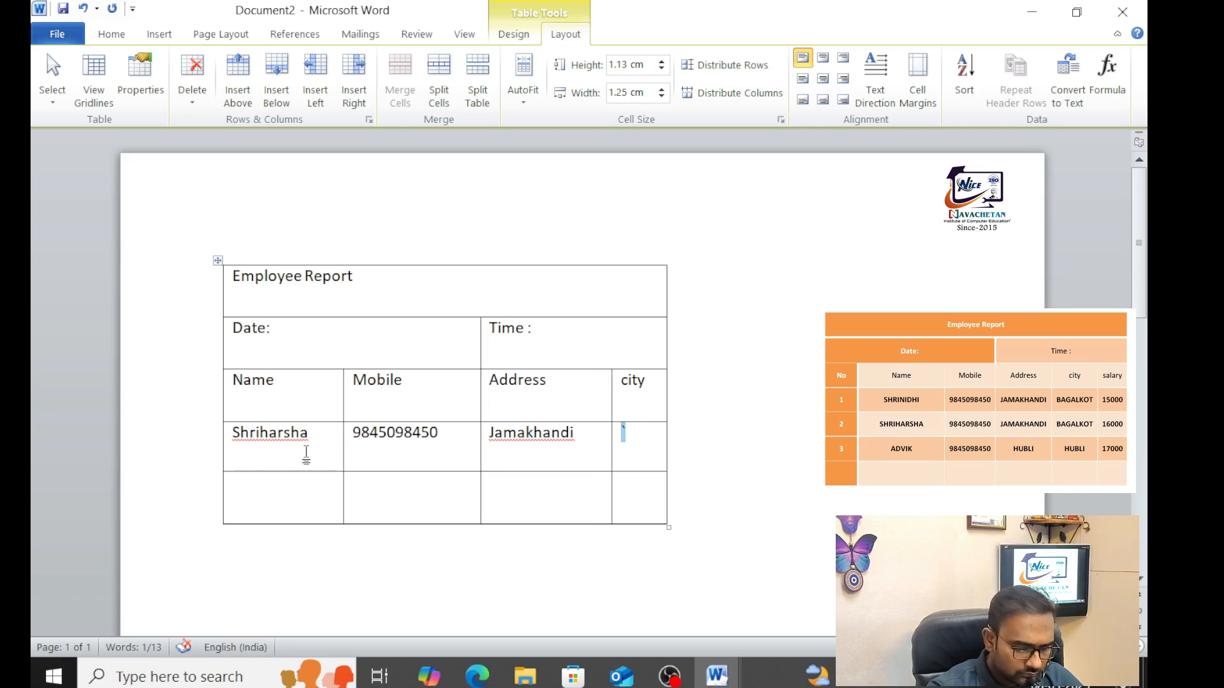
pyautogui.write('bagalko')
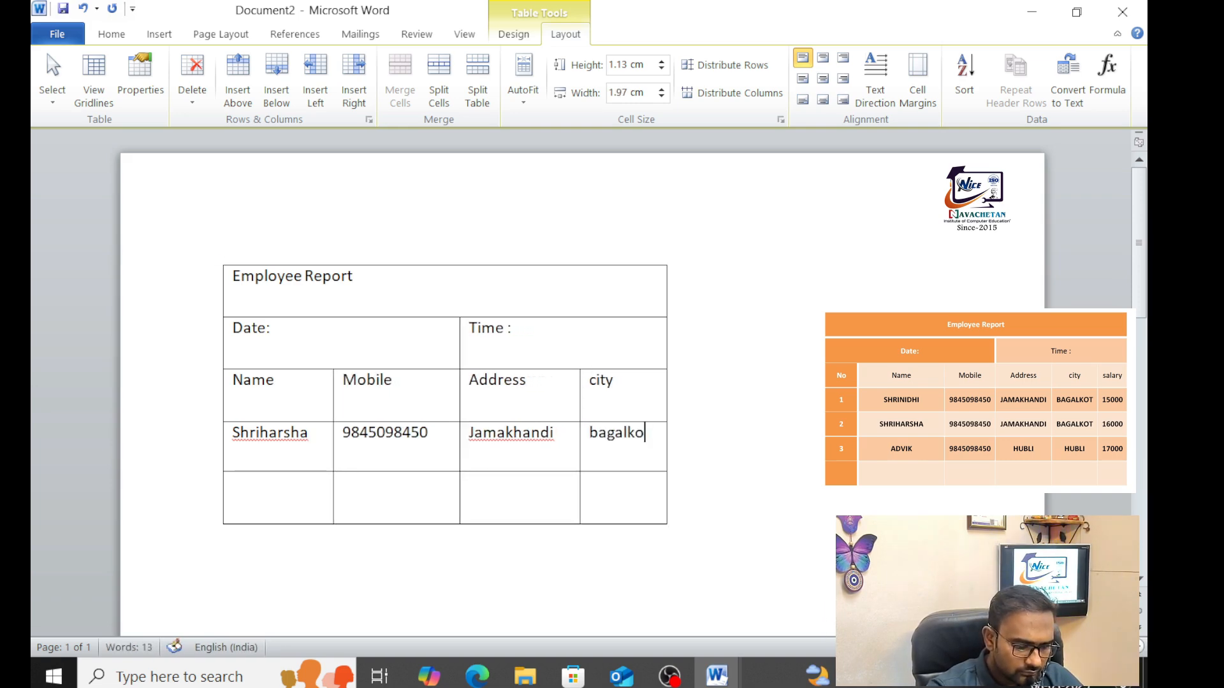
pyautogui.write('tt')
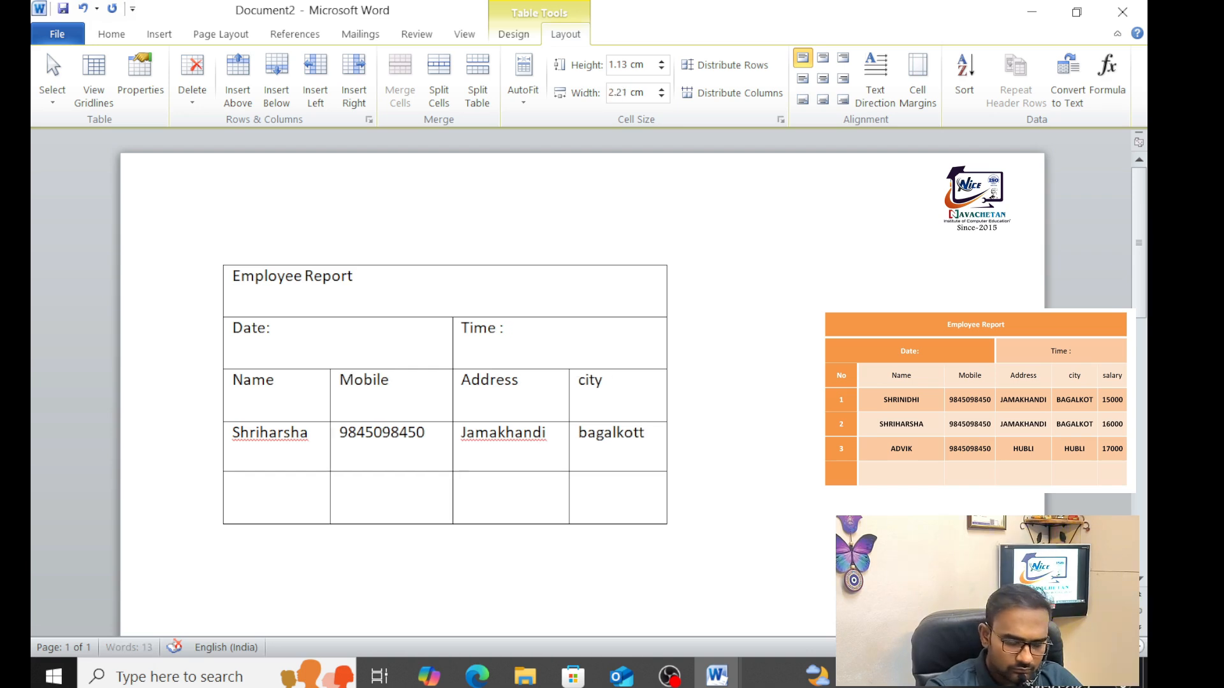
pyautogui.press('BackSpace')
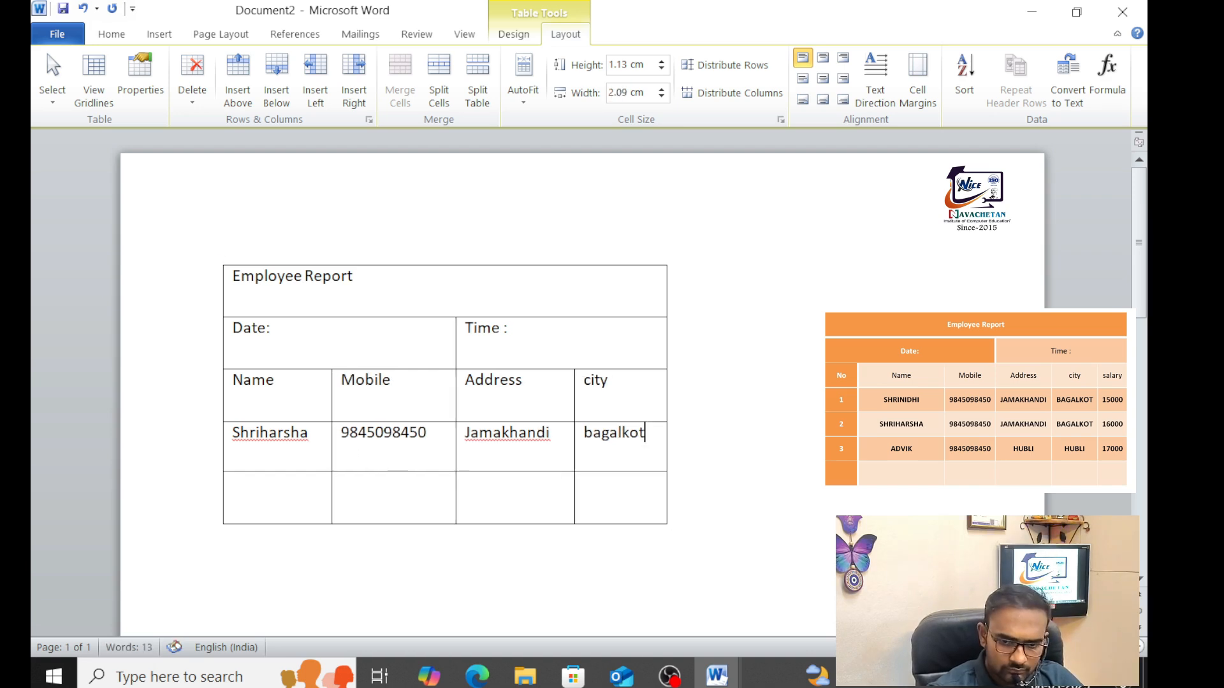
# Copy the first employee row into the empty row below it
pyautogui.moveTo(237, 438); pyautogui.dragTo(636, 456)
pyautogui.hotkey('ctrl', 'c')
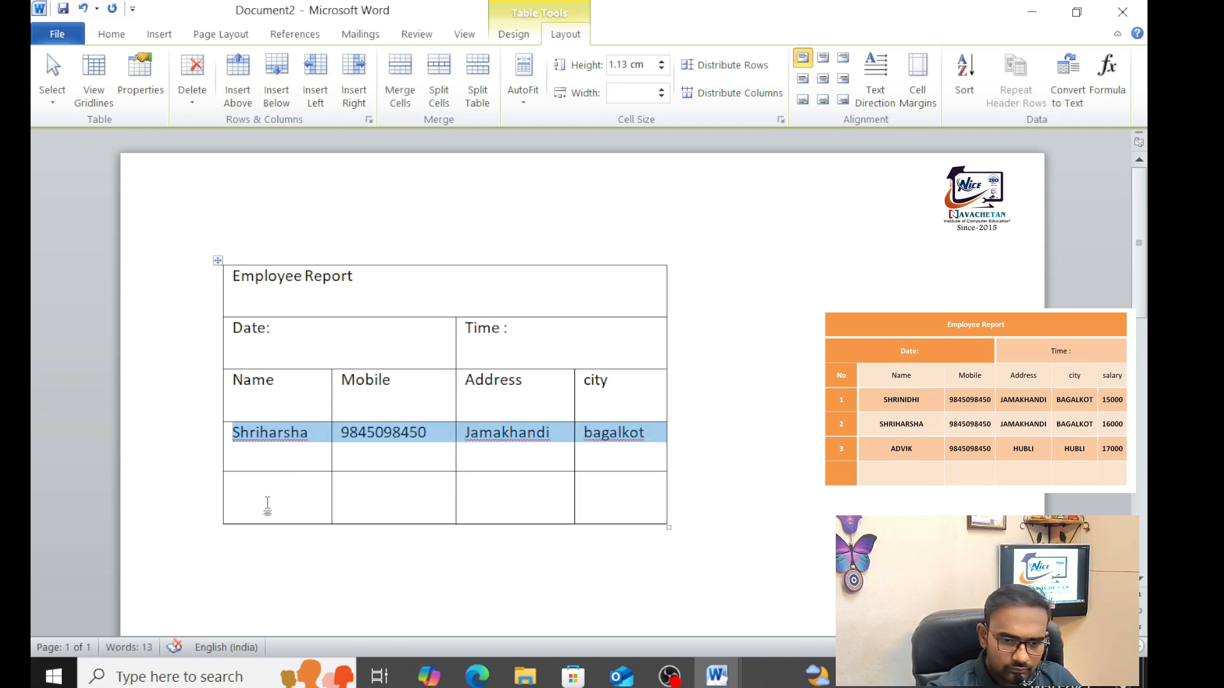
pyautogui.moveTo(267, 506); pyautogui.dragTo(601, 495)
pyautogui.hotkey('ctrl', 'v')
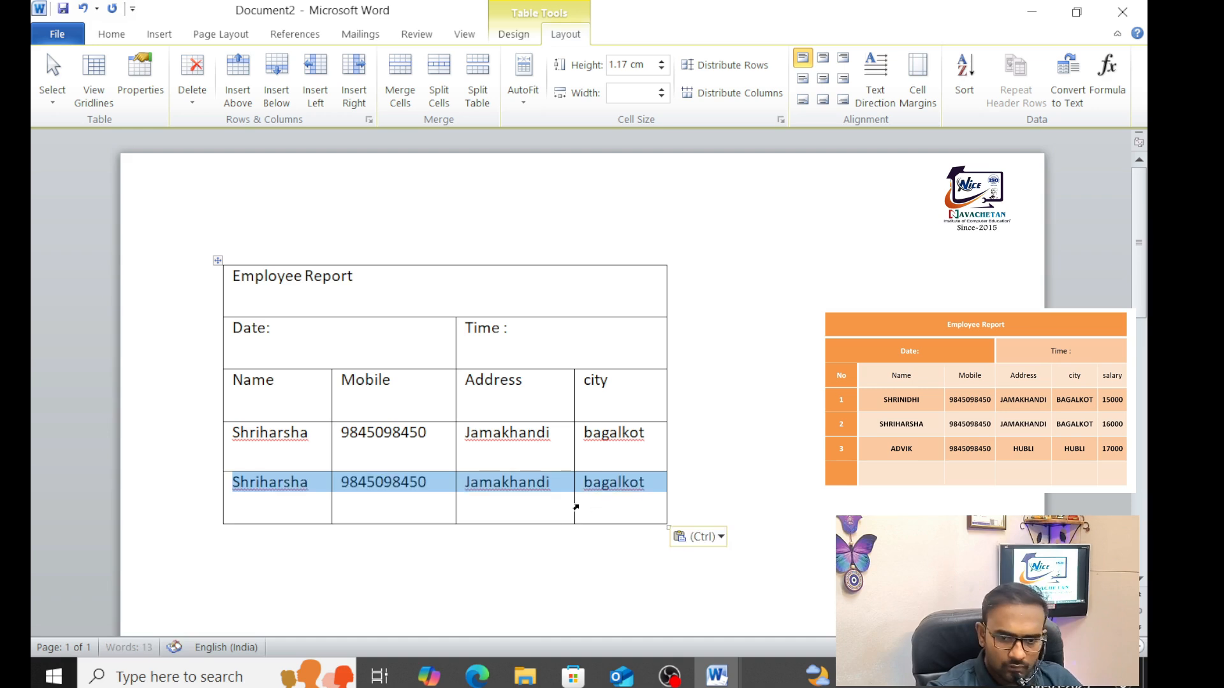
pyautogui.click(540, 476)
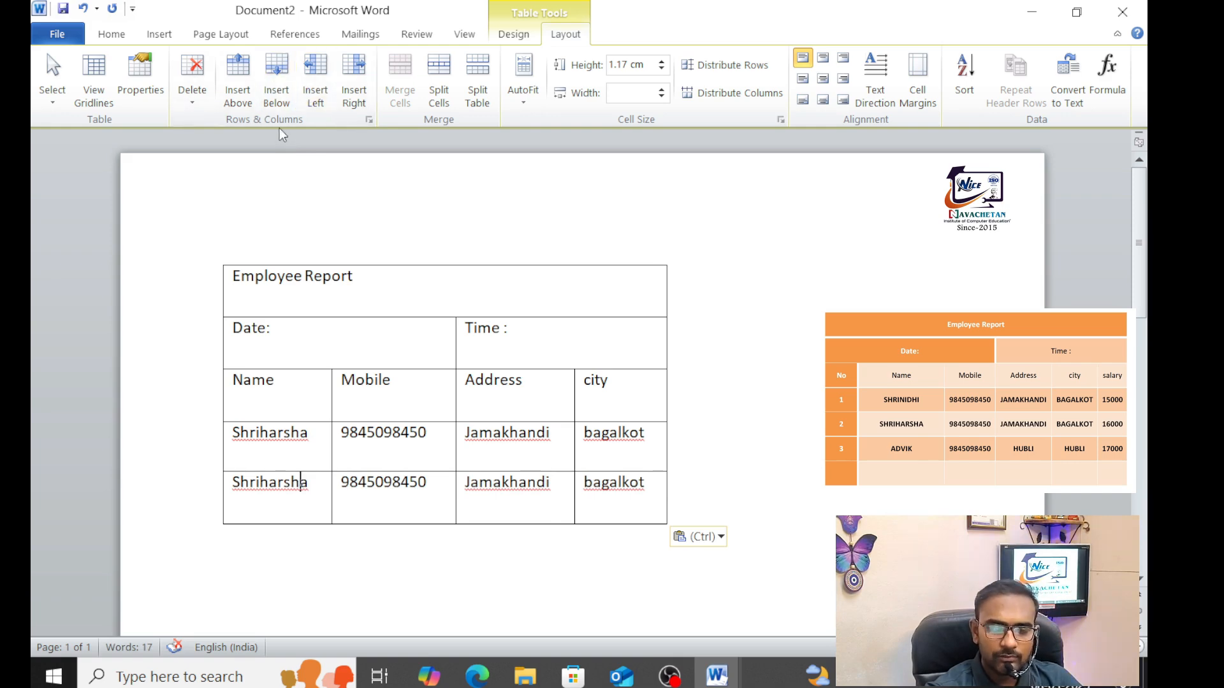
# Add a row for another employee with a mobile number and Hubli, leaving an empty row beneath
pyautogui.click(276, 83)
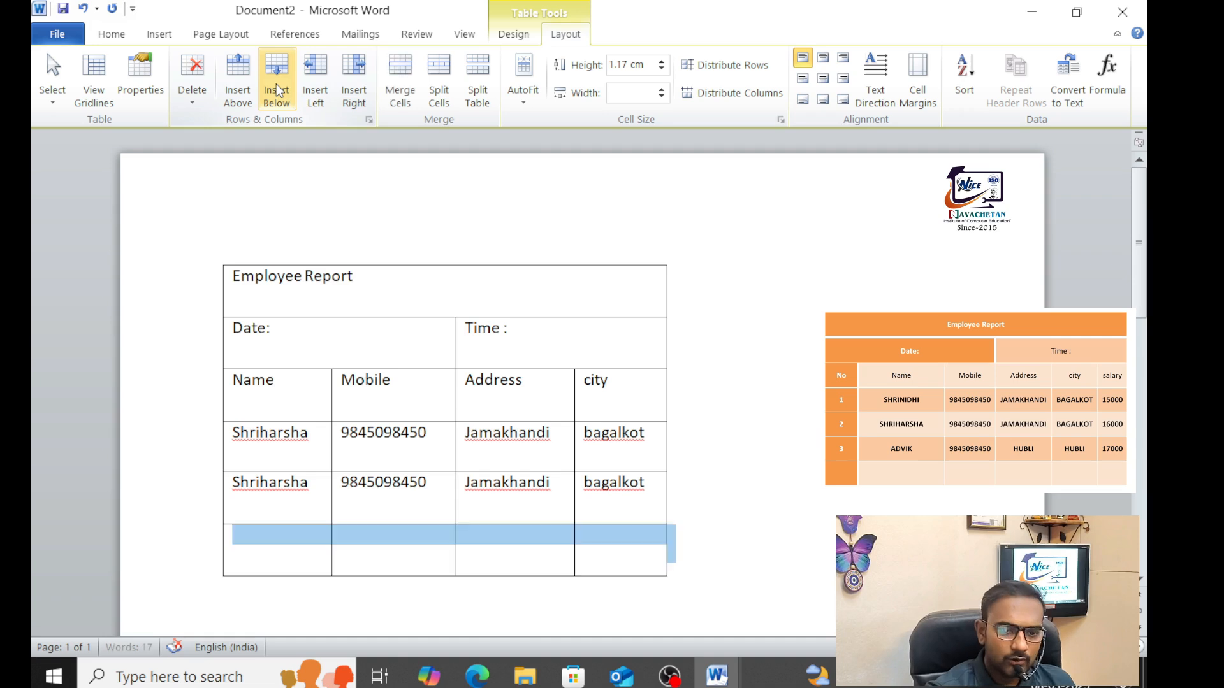
pyautogui.click(274, 556)
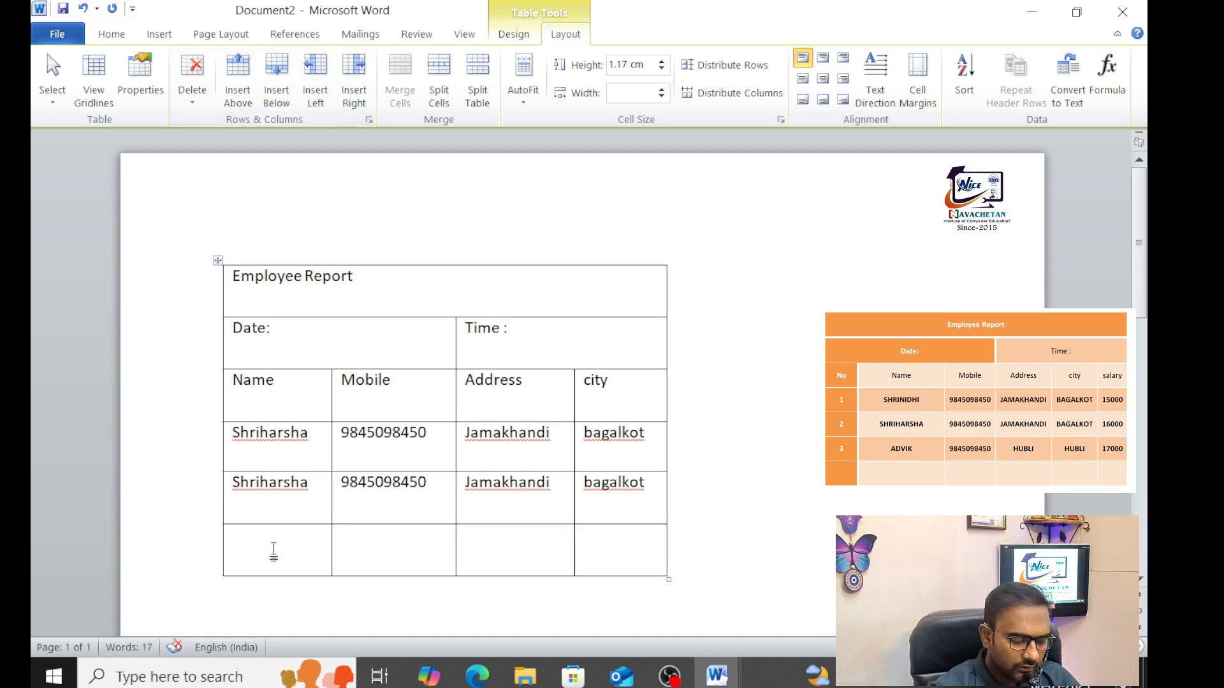
pyautogui.write('Omkar')
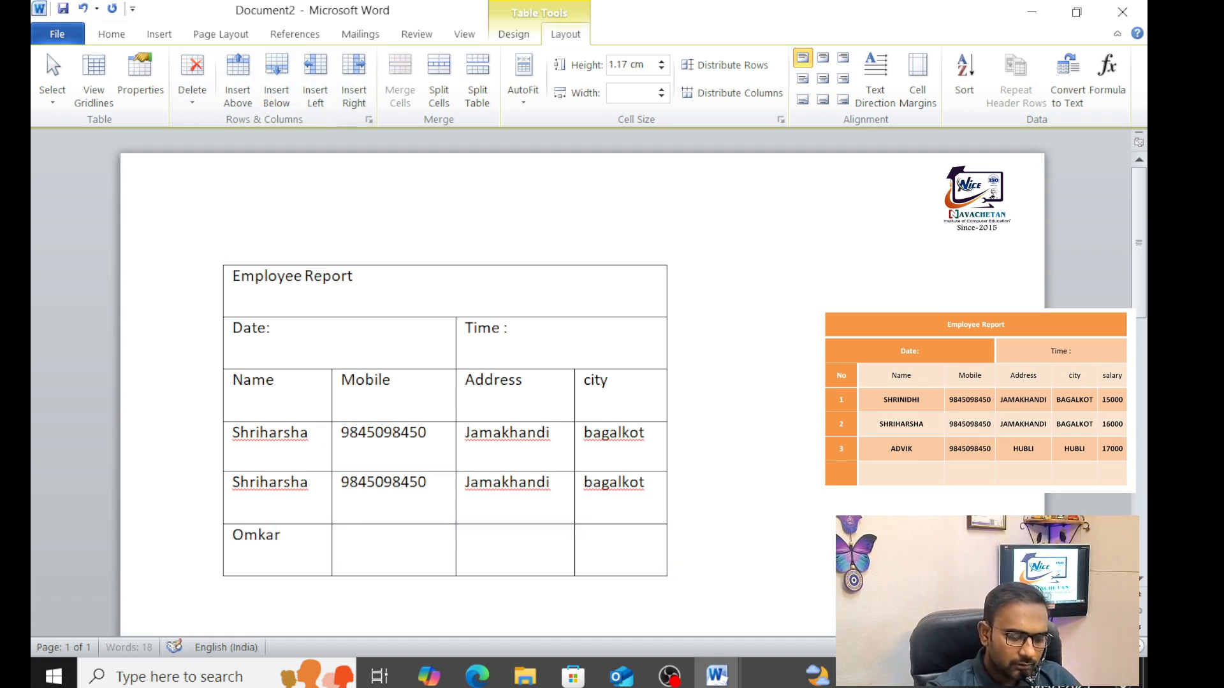
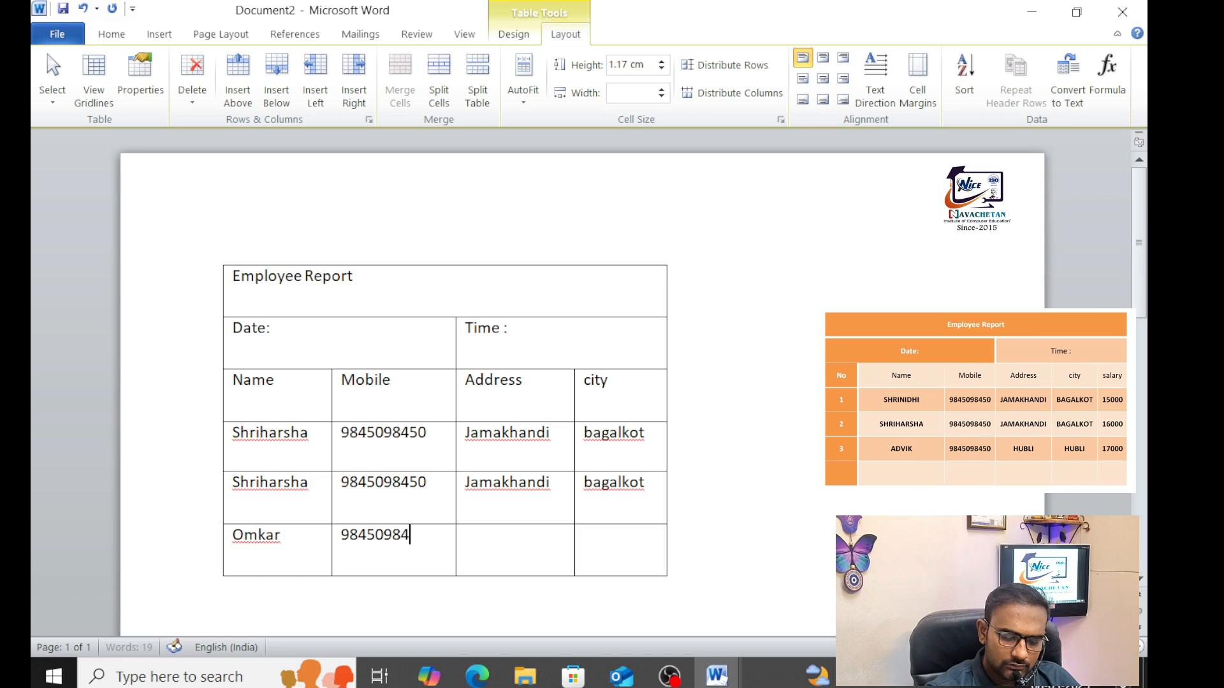
pyautogui.press('Tab')
pyautogui.write('h')
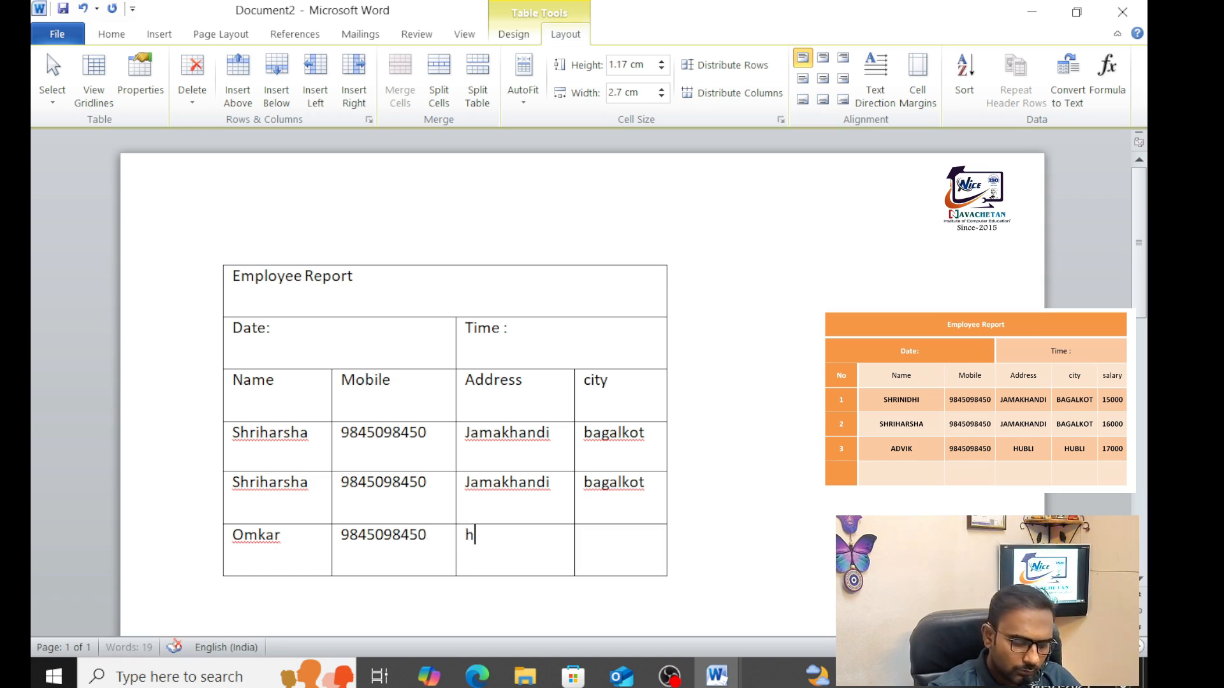
pyautogui.write('ubli')
pyautogui.press('Tab')
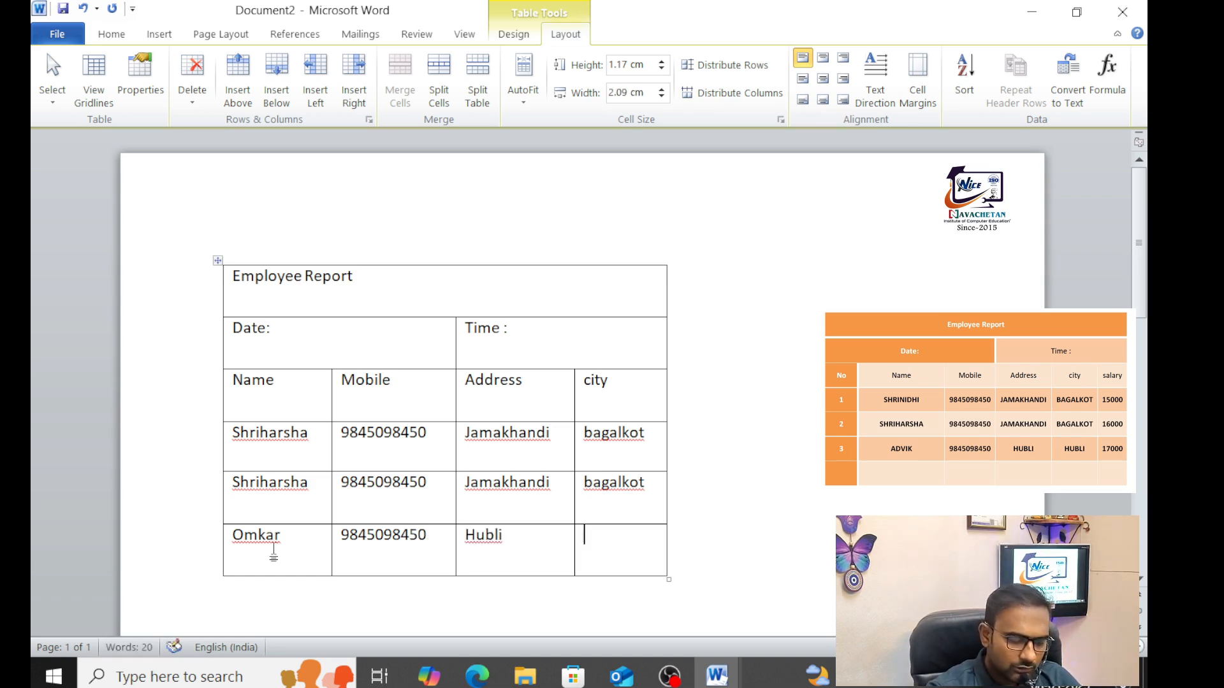
pyautogui.write('hubli')
pyautogui.press('Tab')
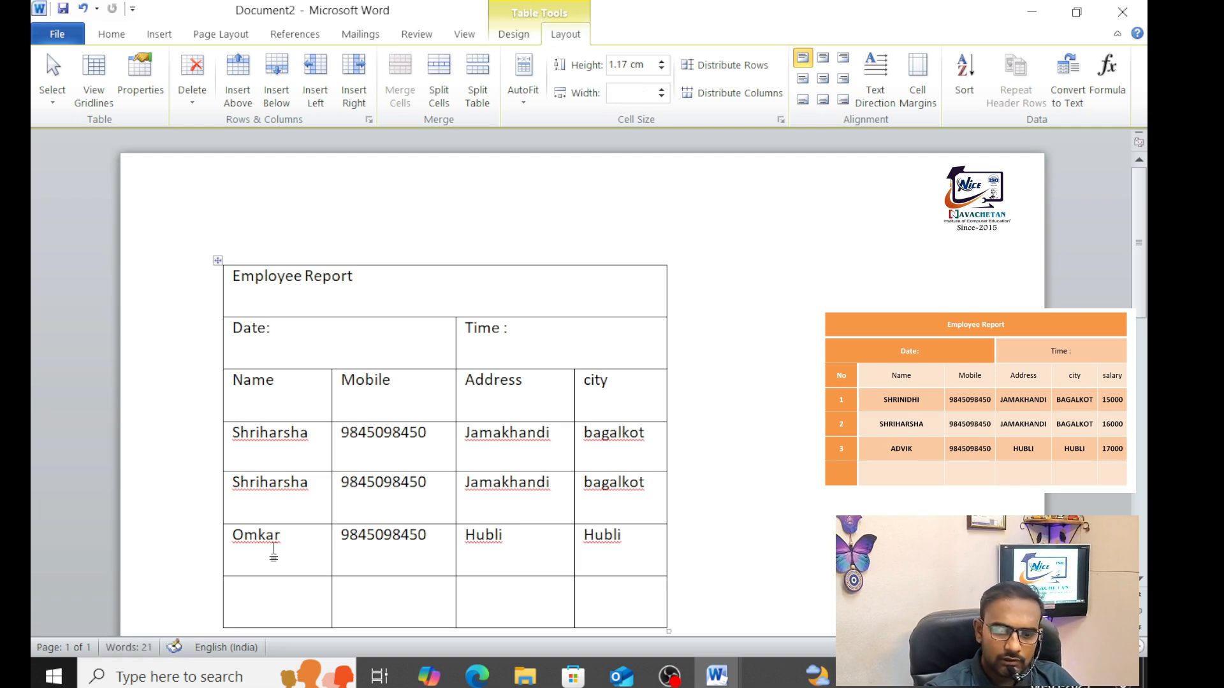
pyautogui.scroll(-3, 295, 461)
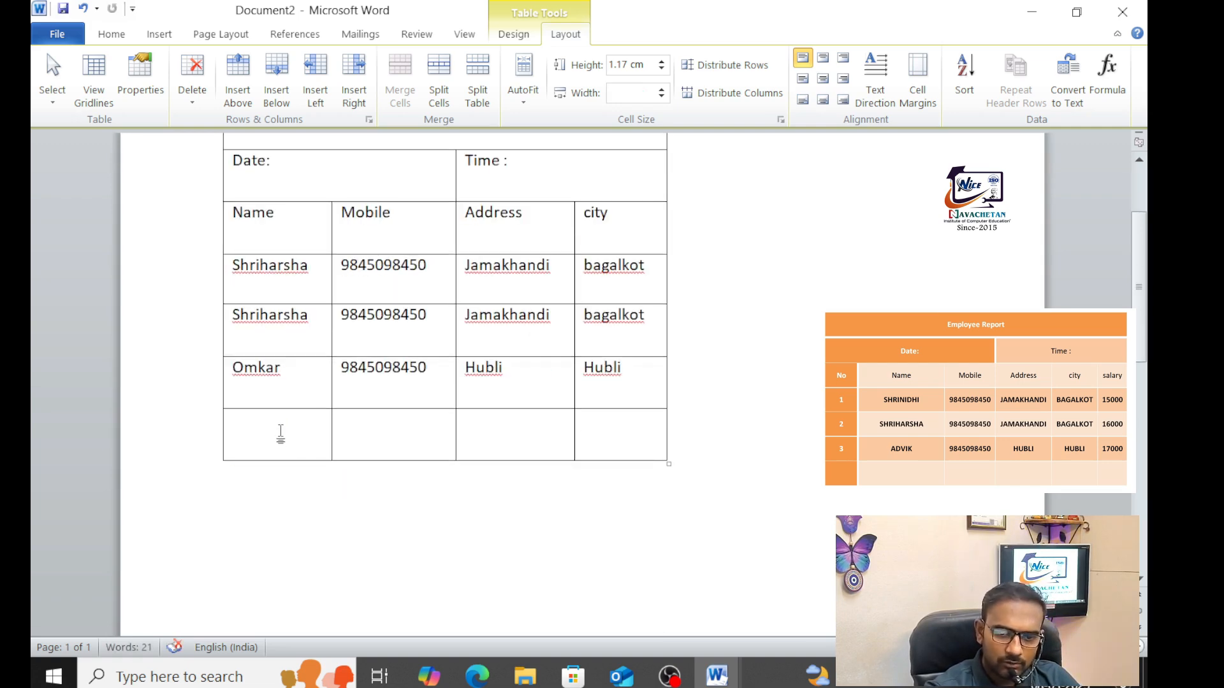
# Delete the empty bottom row with Delete Cells so the table ends at the Hubli row
pyautogui.moveTo(281, 433); pyautogui.dragTo(587, 426)
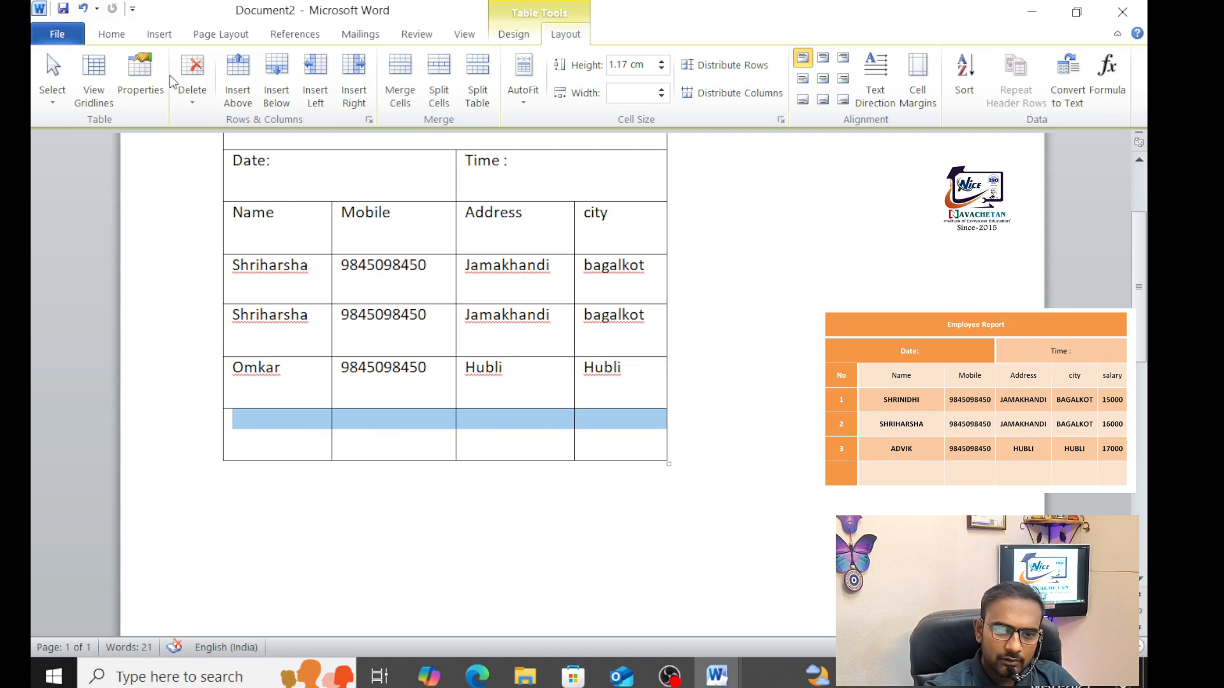
pyautogui.click(188, 83)
pyautogui.click(229, 123)
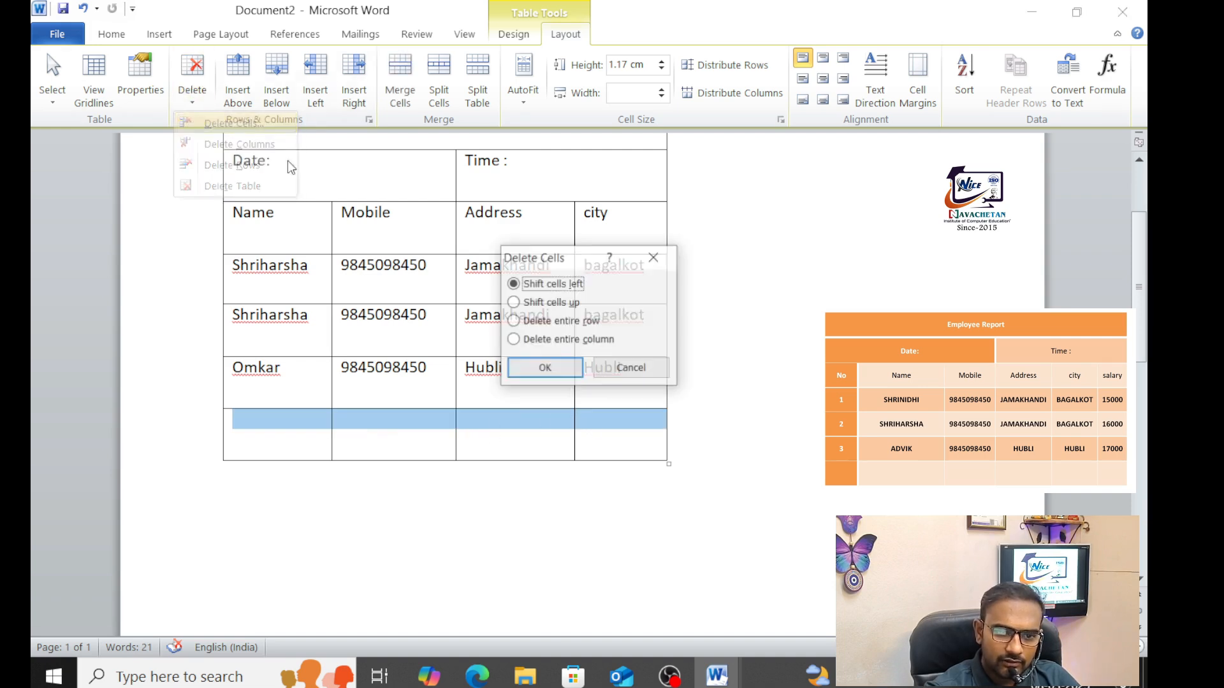
pyautogui.click(543, 361)
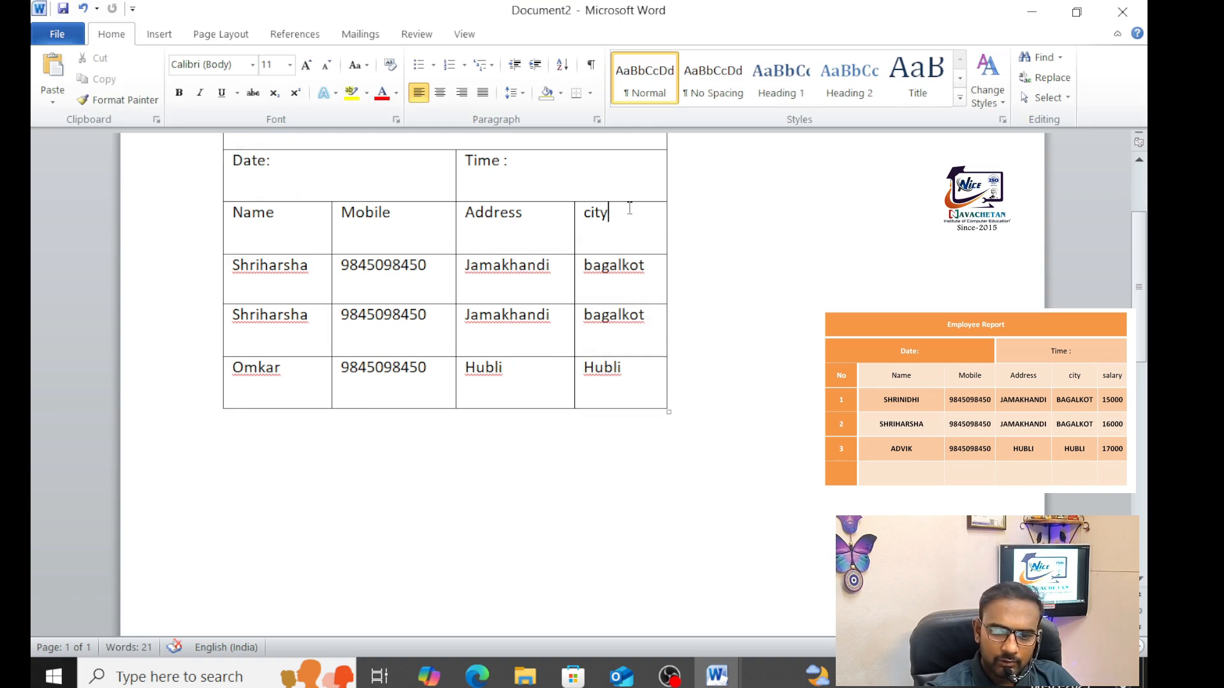
pyautogui.scroll(3, 652, 270)
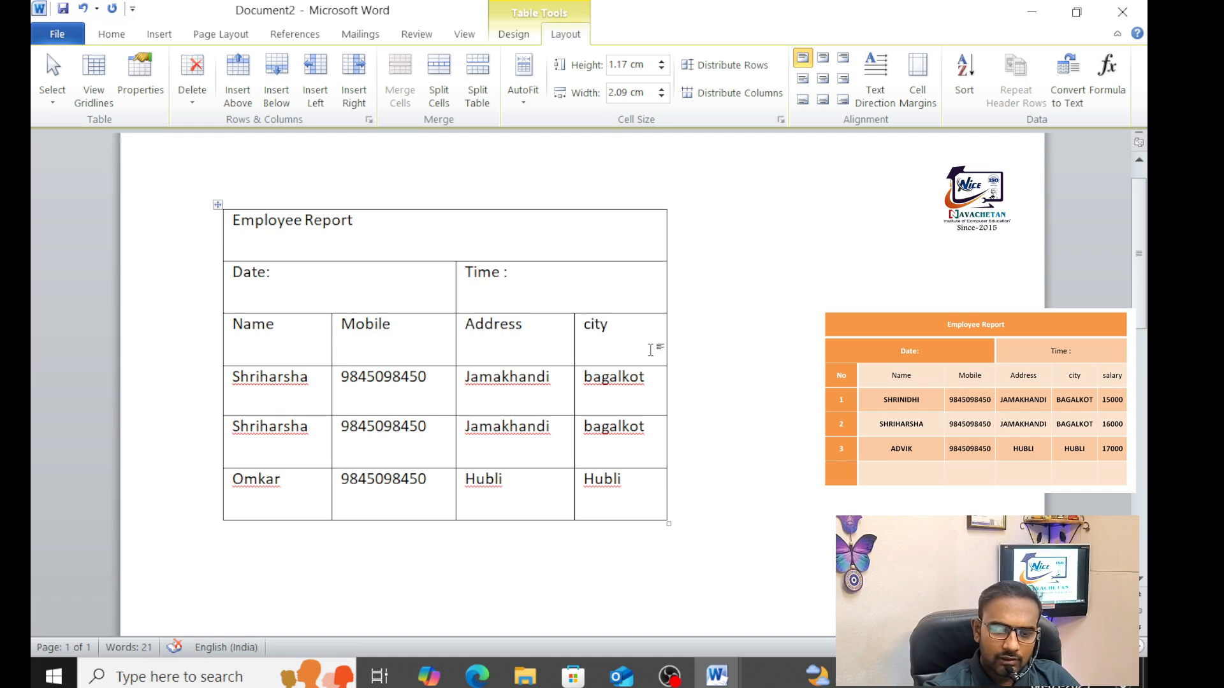
# Add a salary column right of city holding 15000, 16000 and 17000
pyautogui.click(224, 338)
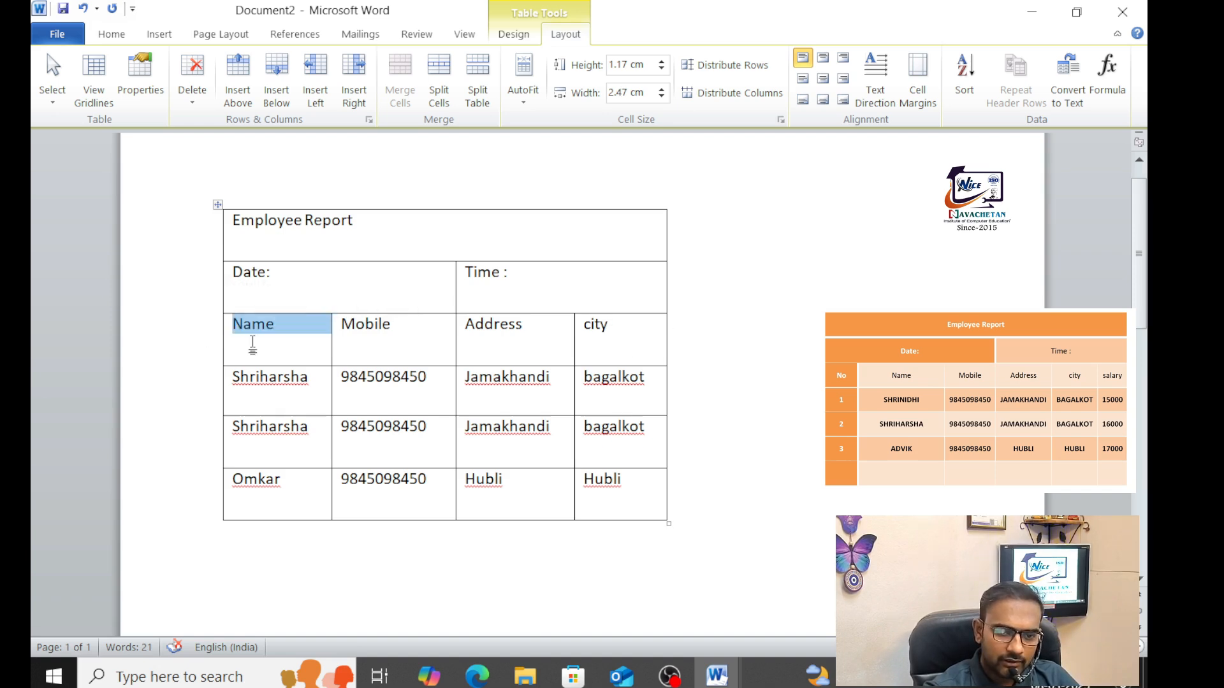
pyautogui.click(253, 345)
pyautogui.click(659, 316)
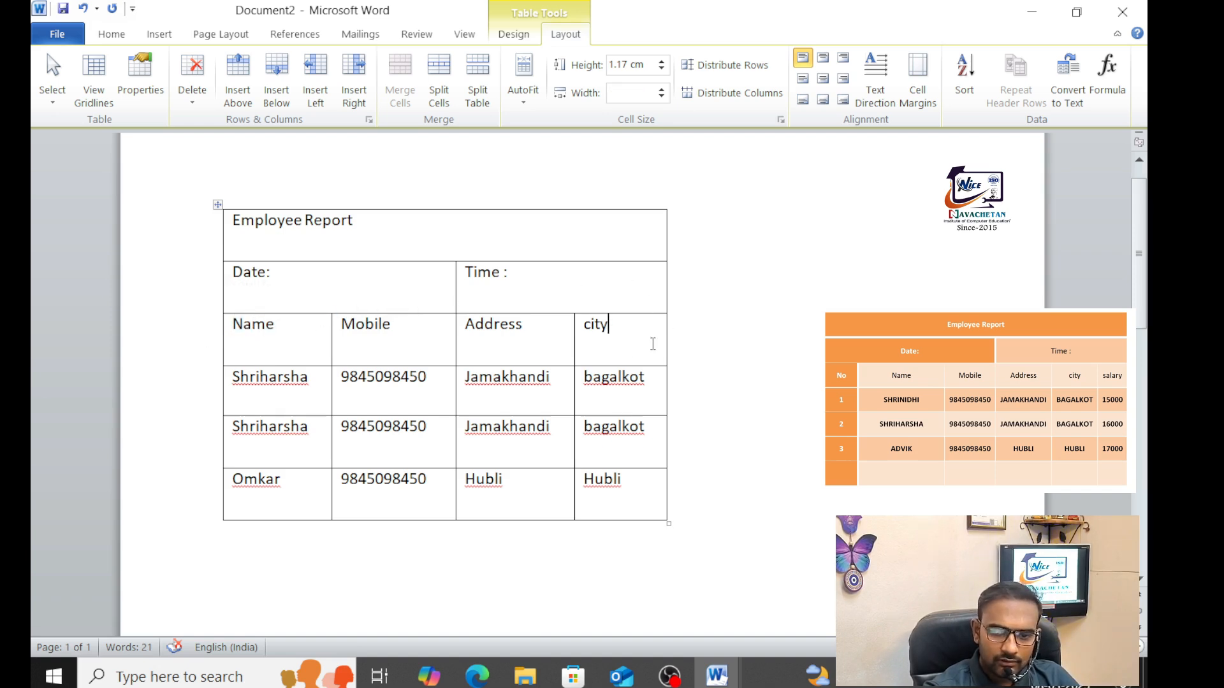
pyautogui.click(355, 81)
pyautogui.write('salary')
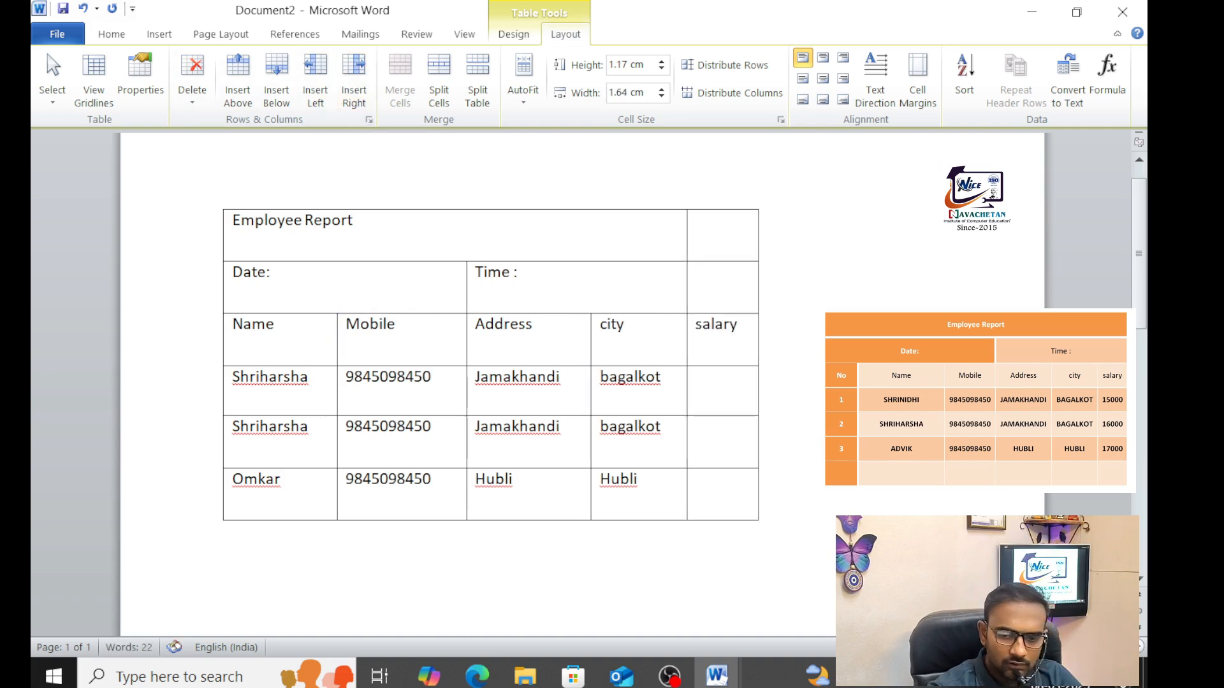
pyautogui.click(694, 380)
pyautogui.write('15000')
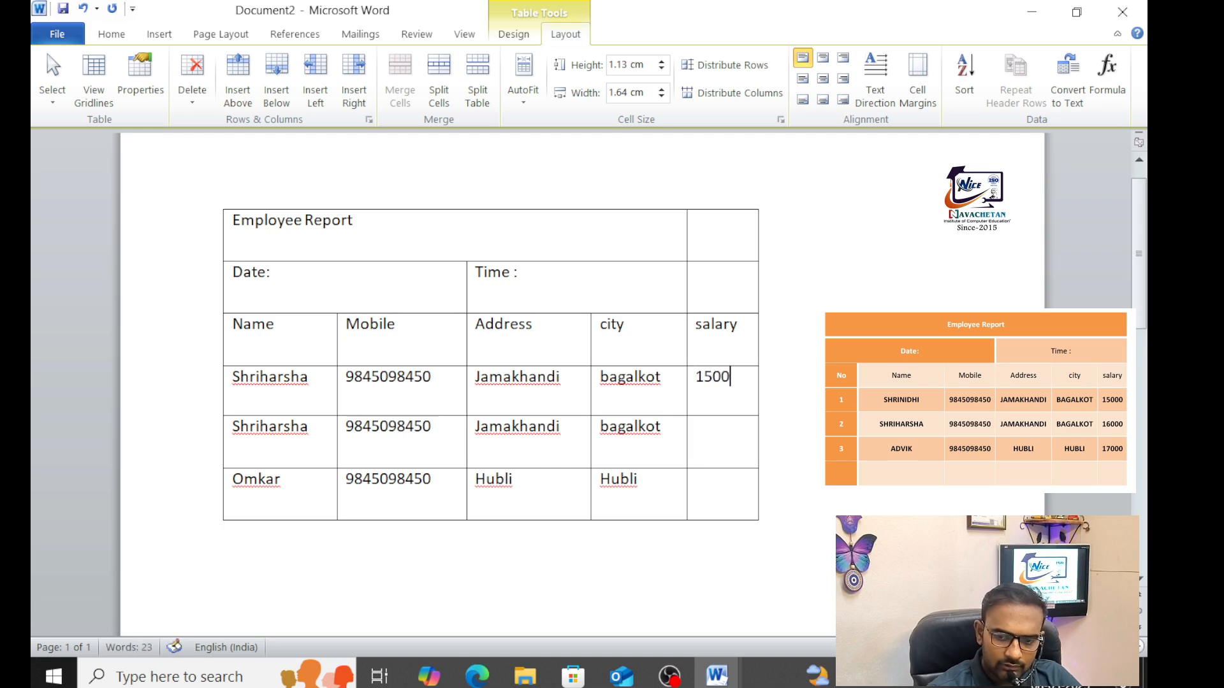
pyautogui.press('Down')
pyautogui.write('16')
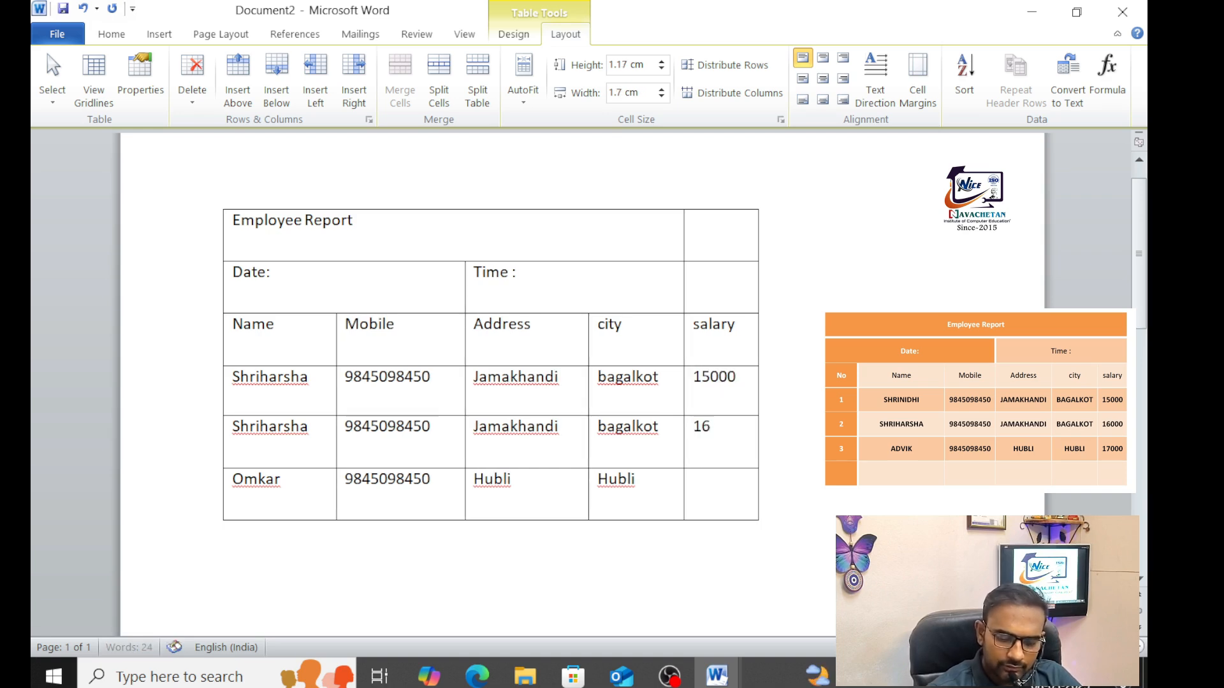
pyautogui.write('000')
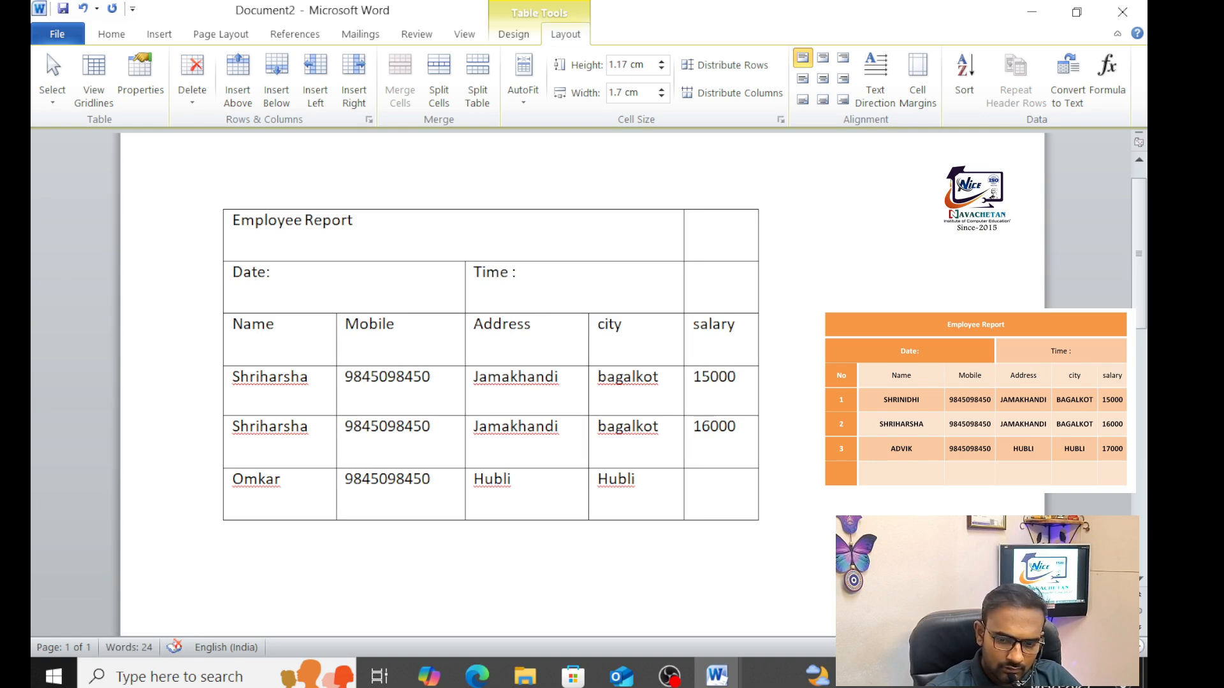
pyautogui.press('Down')
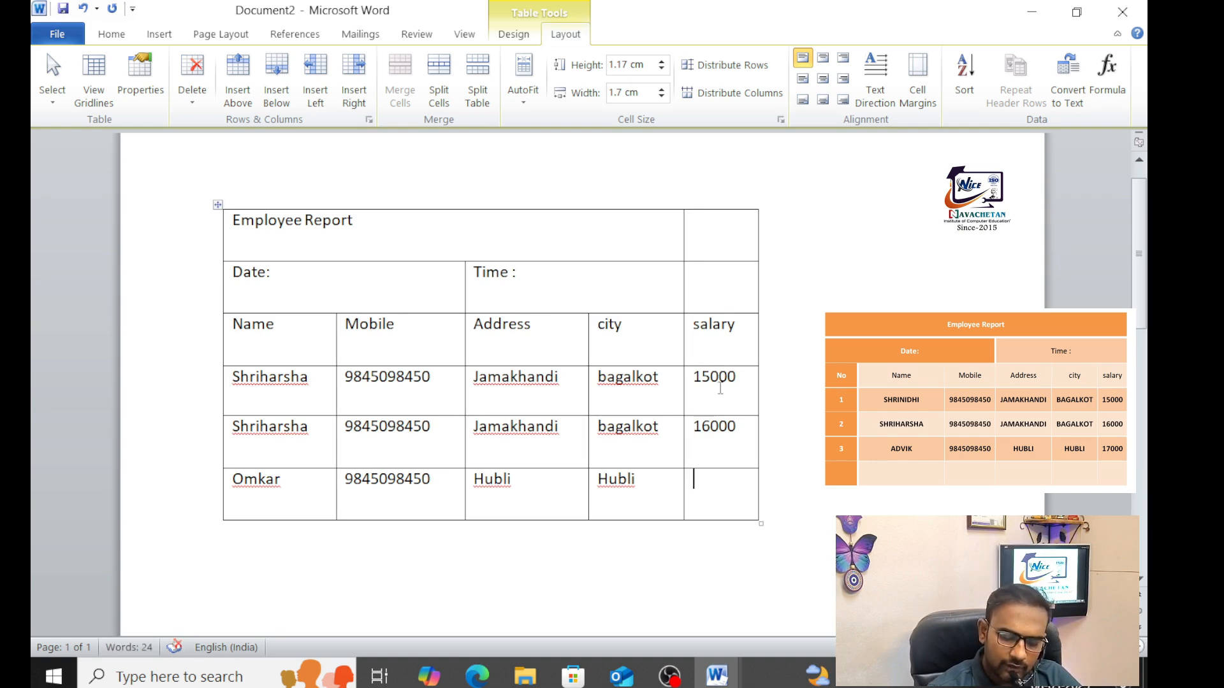
pyautogui.write('17000')
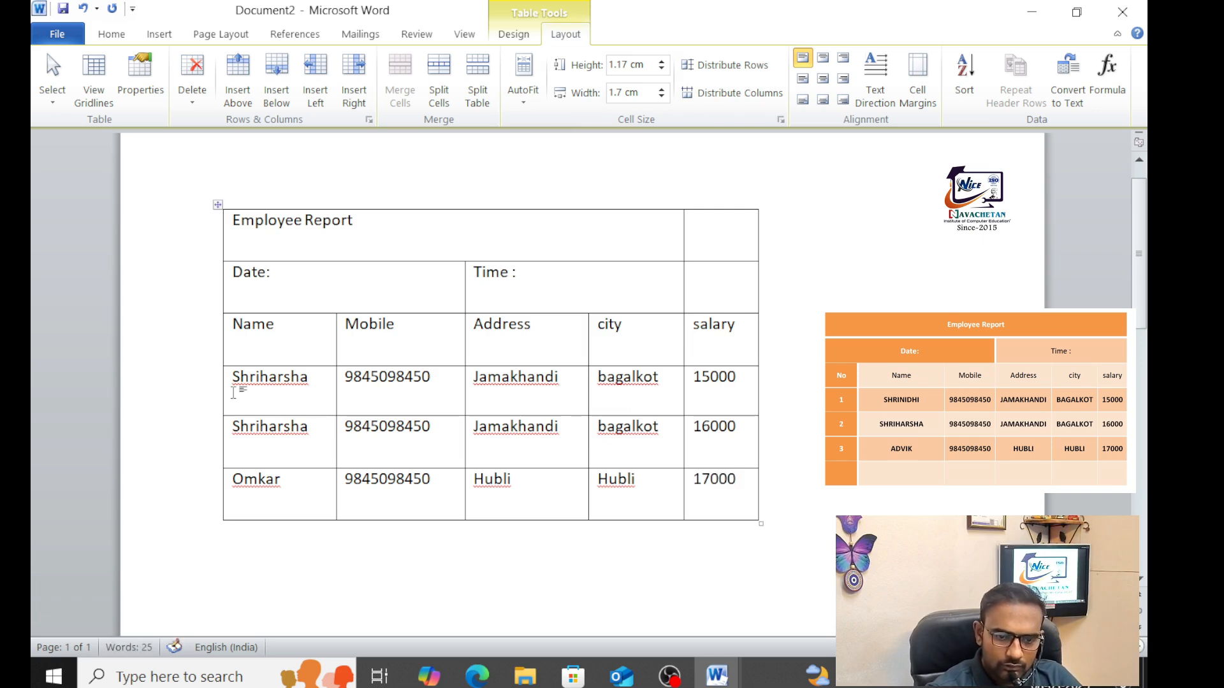
# Insert a 'No' column left of Name and number the first rows 1 and 2
pyautogui.click(248, 380)
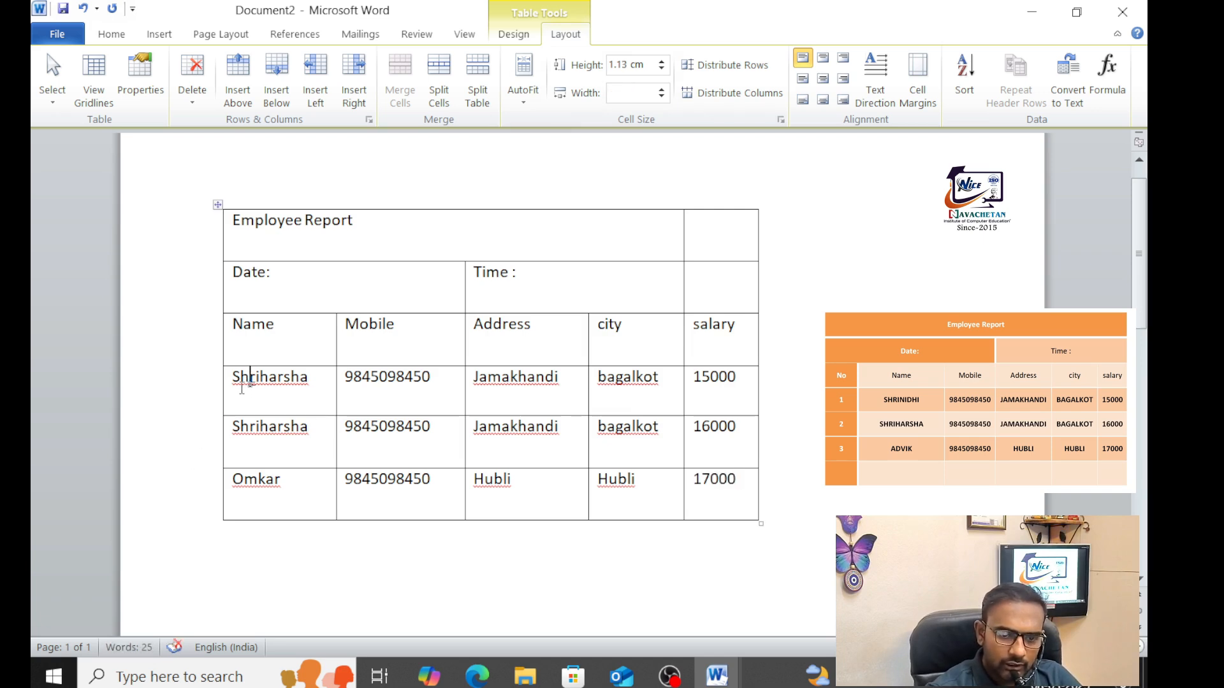
pyautogui.click(324, 88)
pyautogui.click(247, 333)
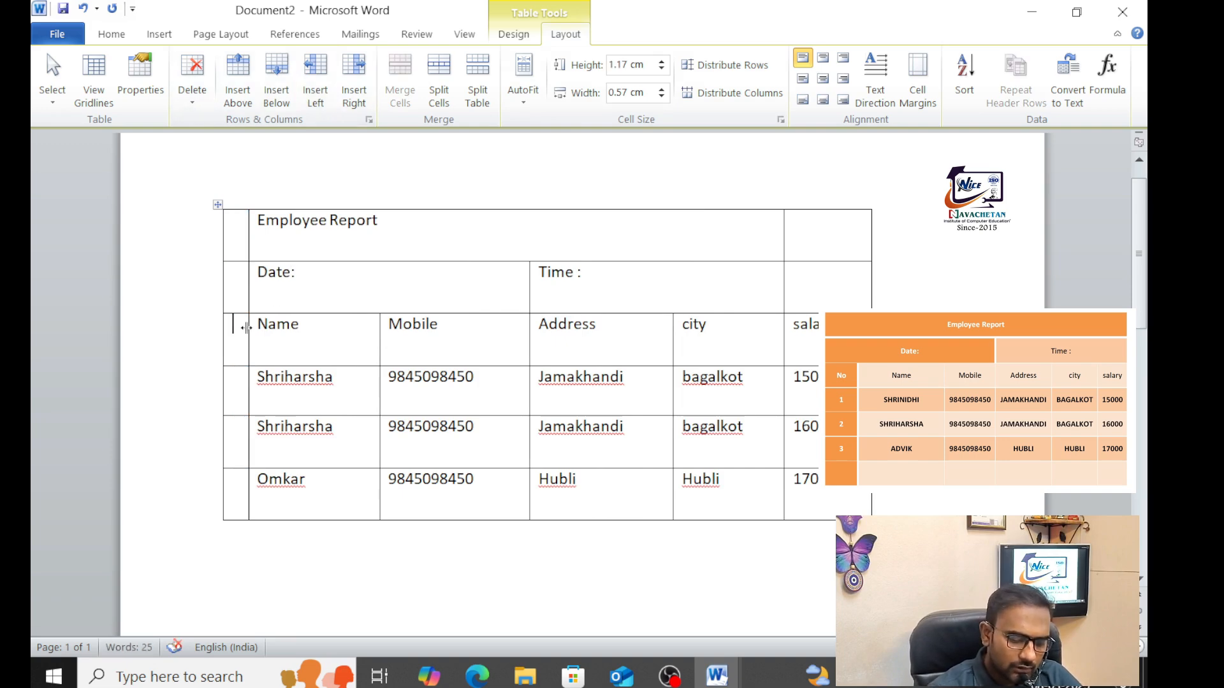
pyautogui.write('no')
pyautogui.press('Down')
pyautogui.write('1')
pyautogui.press('Down')
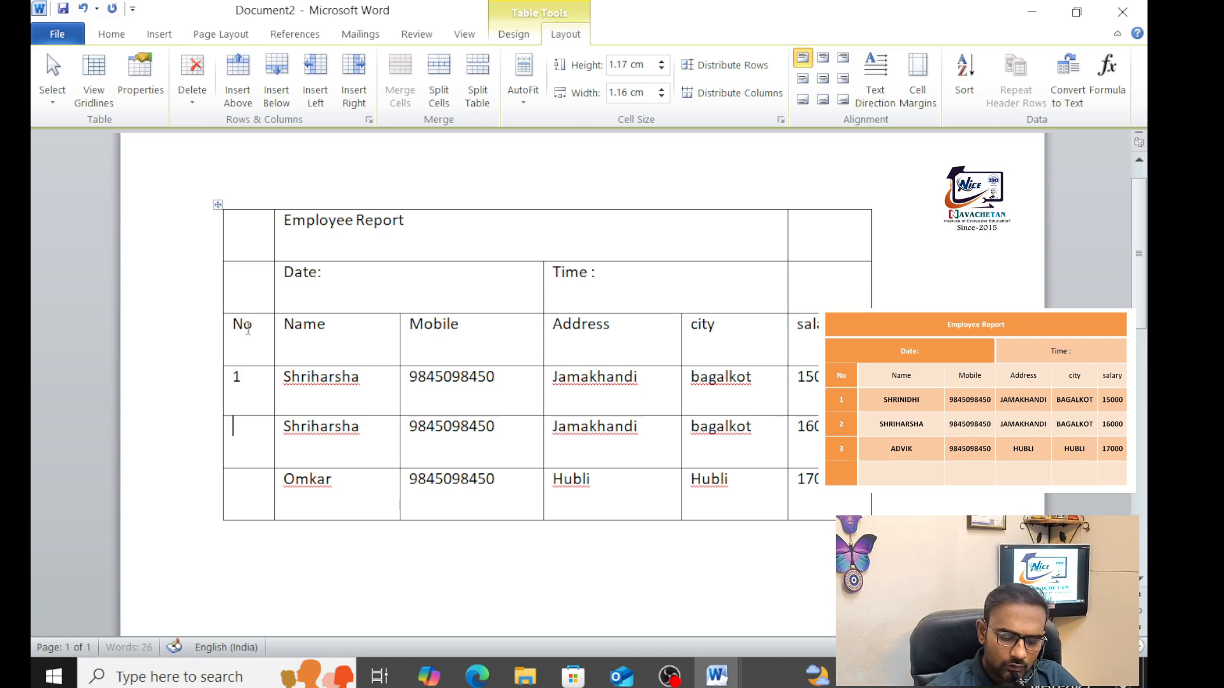
pyautogui.write('2')
pyautogui.press('Down')
# Enter 3 as the last row number and merge the title row into one Employee Report cell
pyautogui.write('3')
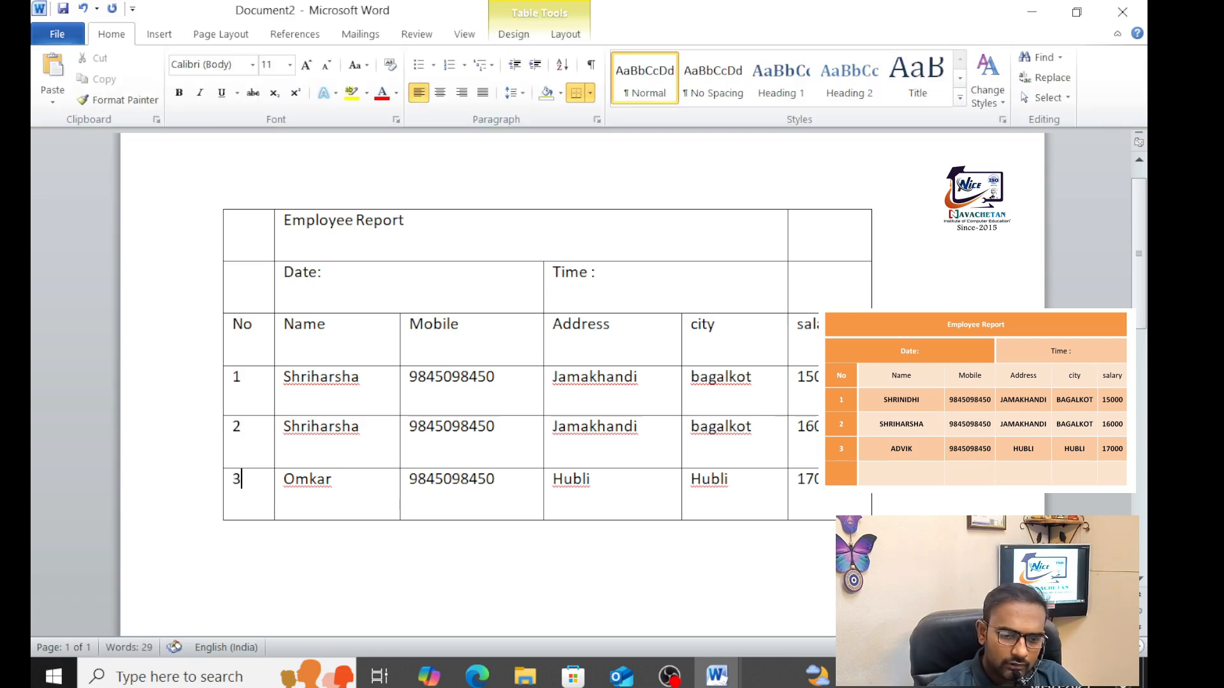
pyautogui.moveTo(241, 239); pyautogui.dragTo(846, 207)
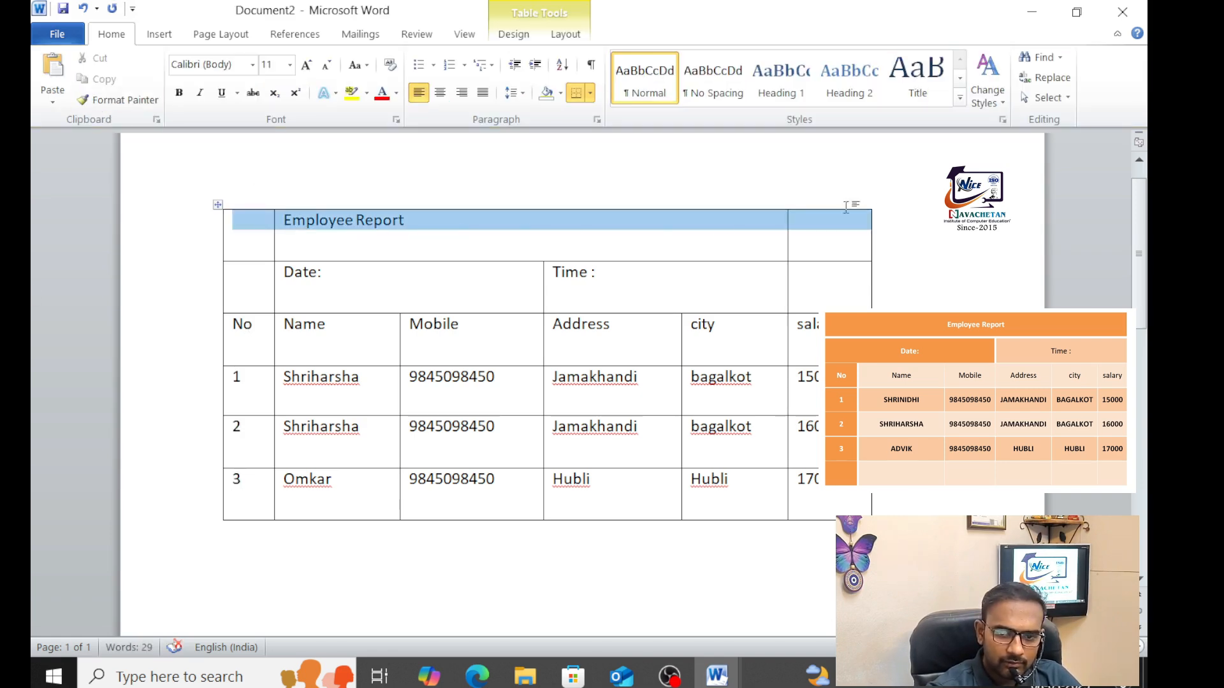
pyautogui.click(563, 34)
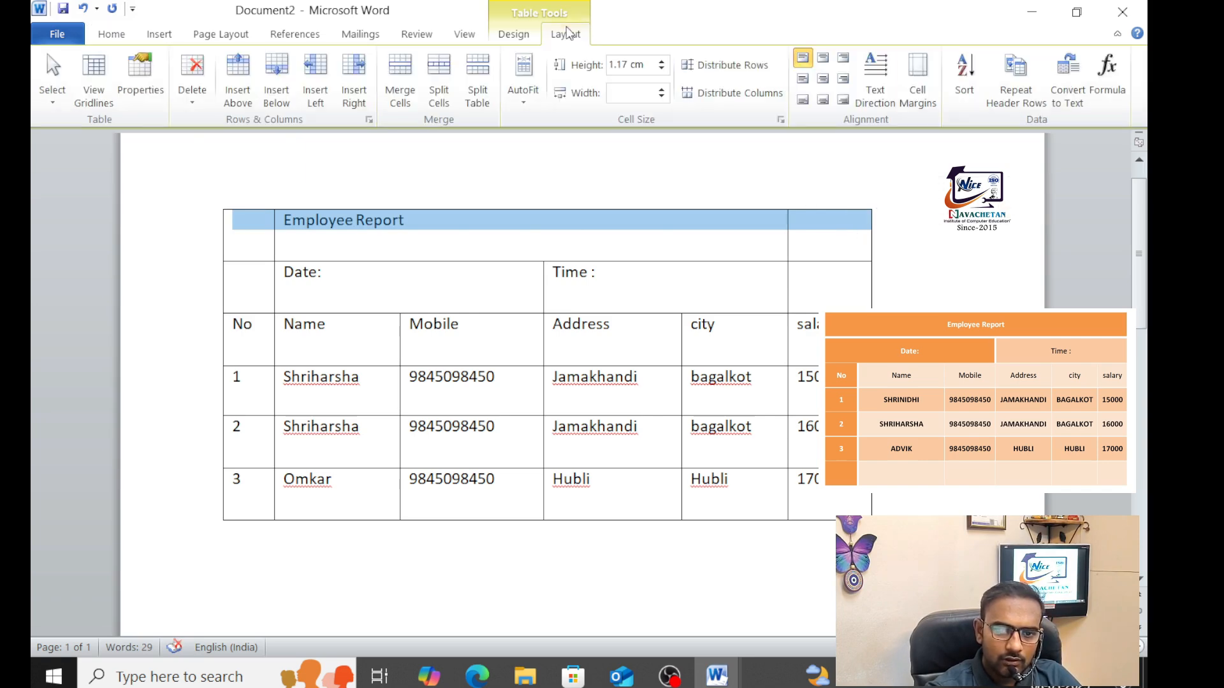
pyautogui.click(411, 77)
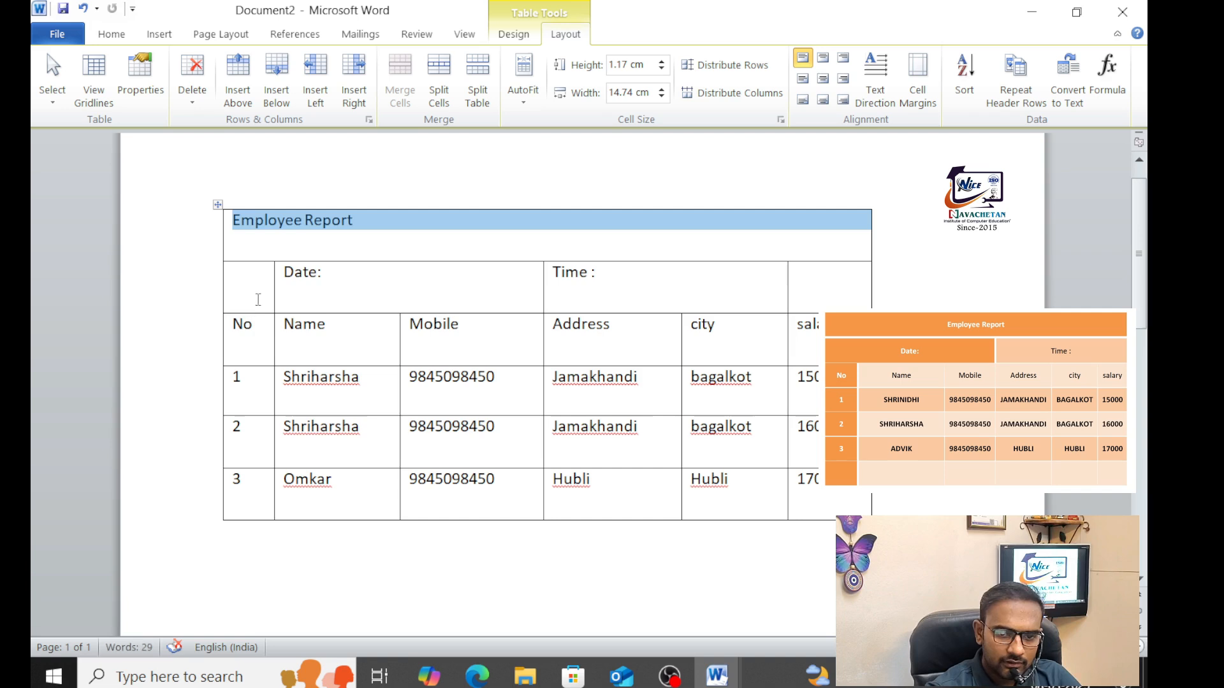
# Merge the blank cells into the Date: and Time : cells
pyautogui.moveTo(258, 295); pyautogui.dragTo(292, 290)
pyautogui.click(400, 83)
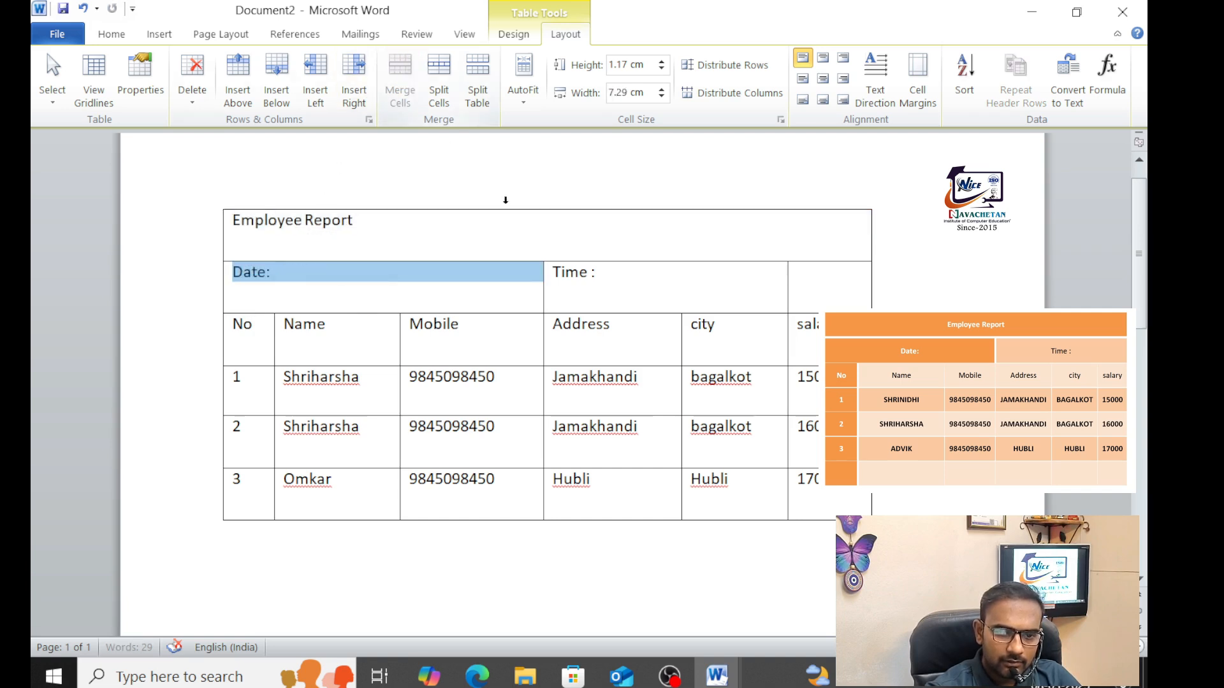
pyautogui.moveTo(647, 296); pyautogui.dragTo(841, 275)
pyautogui.click(401, 90)
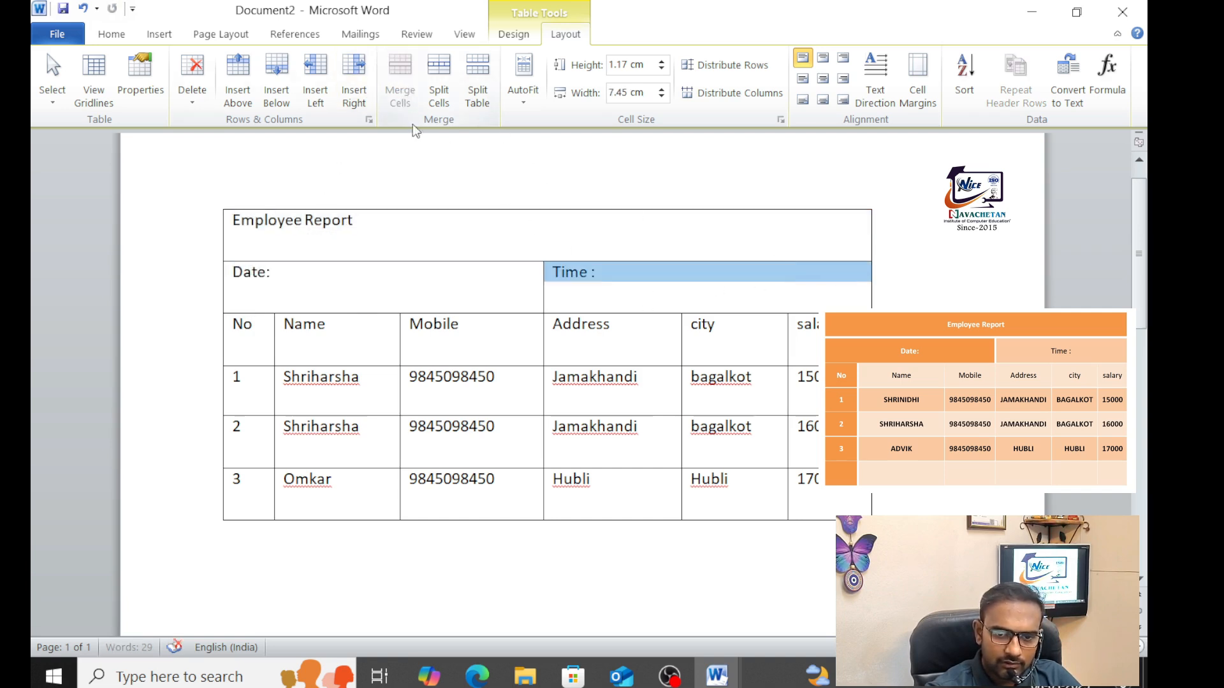
pyautogui.click(438, 284)
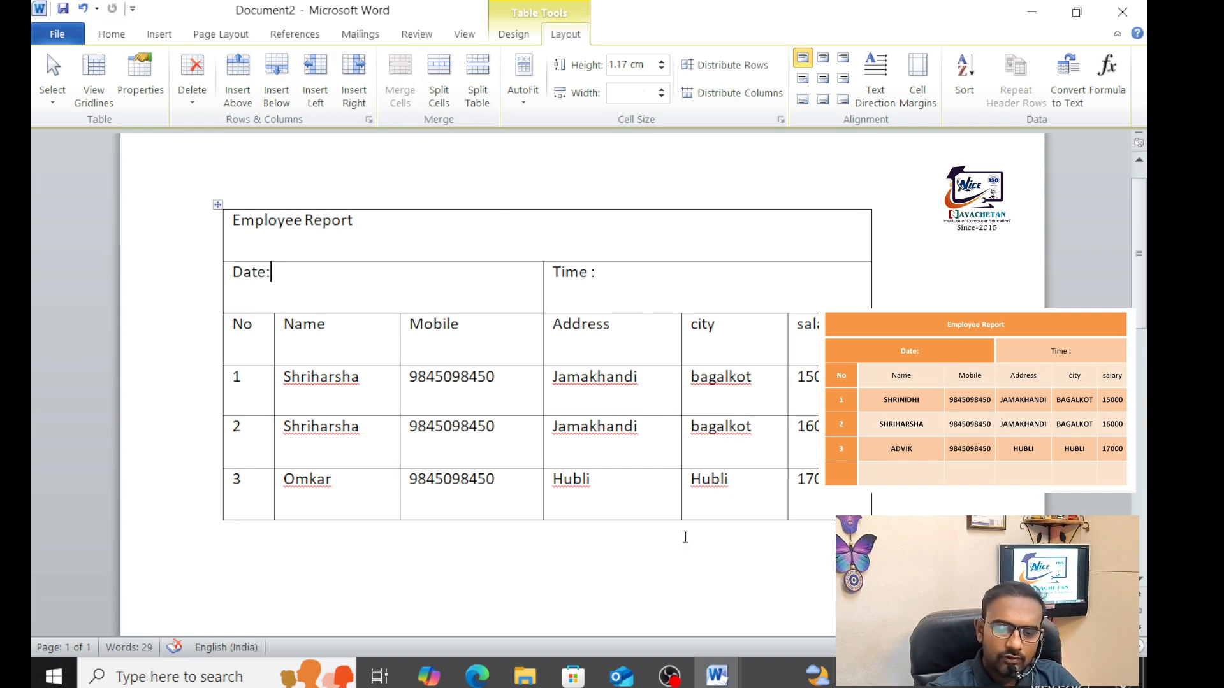
pyautogui.click(460, 507)
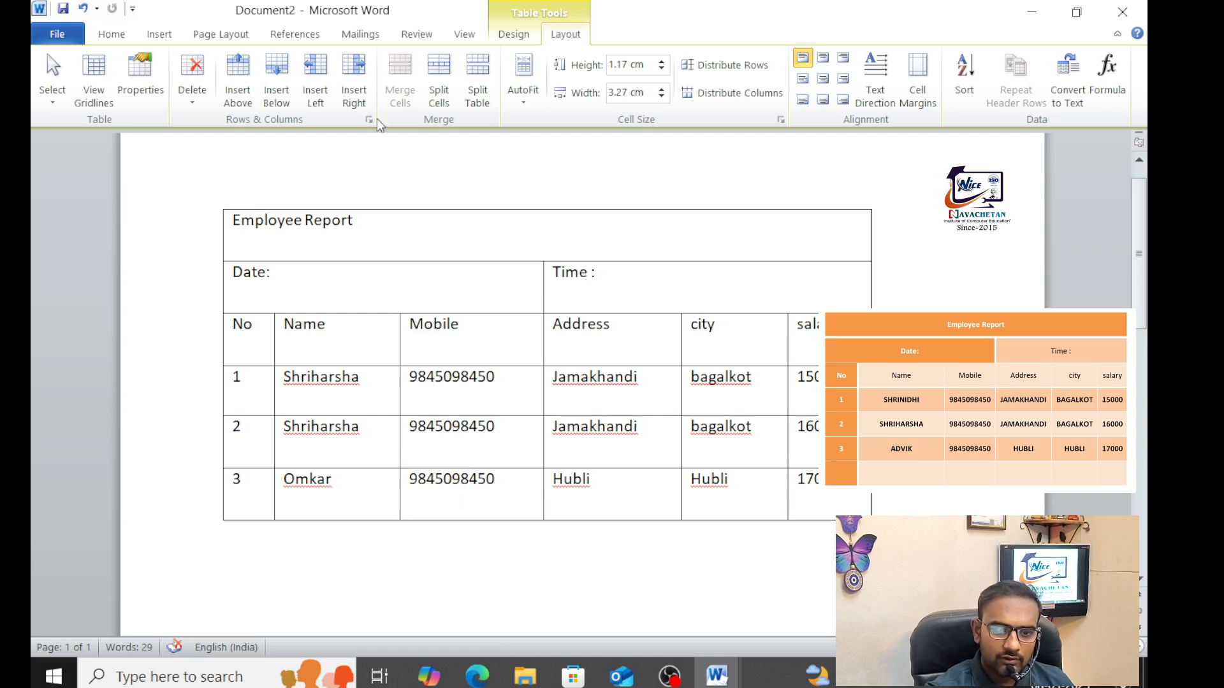
# Insert a new row below the Omkar row and merge it into one cell
pyautogui.click(276, 82)
pyautogui.click(460, 570)
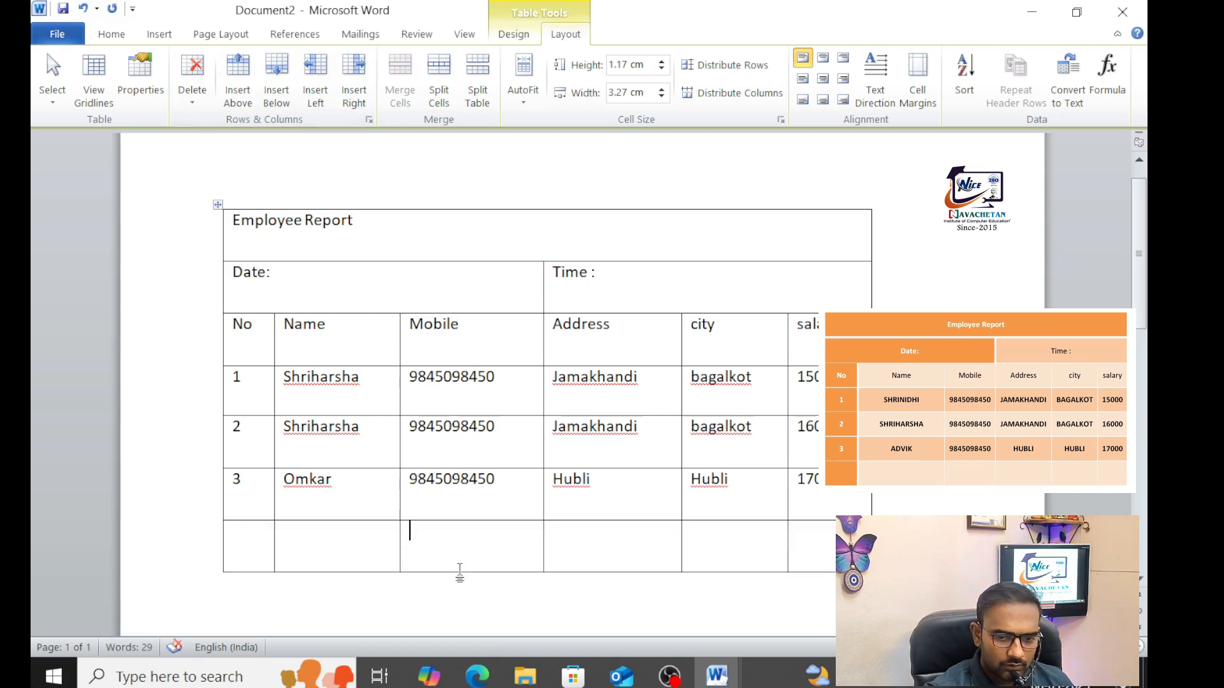
pyautogui.moveTo(264, 550); pyautogui.dragTo(813, 555)
pyautogui.click(400, 81)
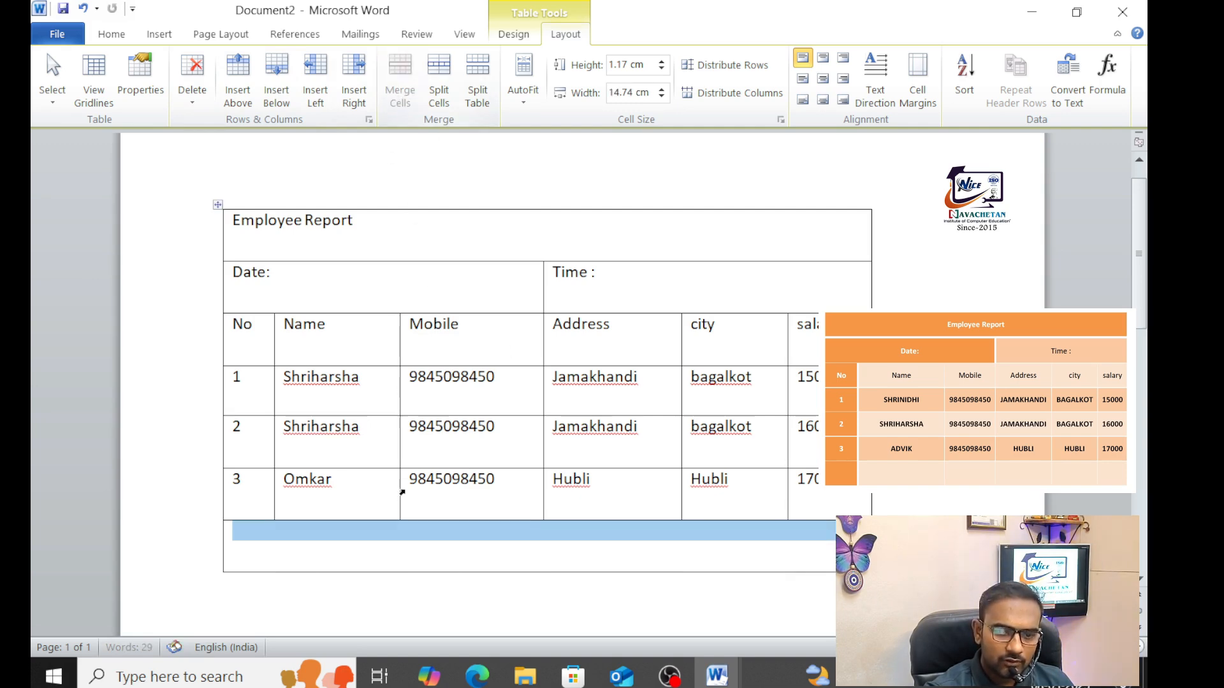
pyautogui.click(420, 542)
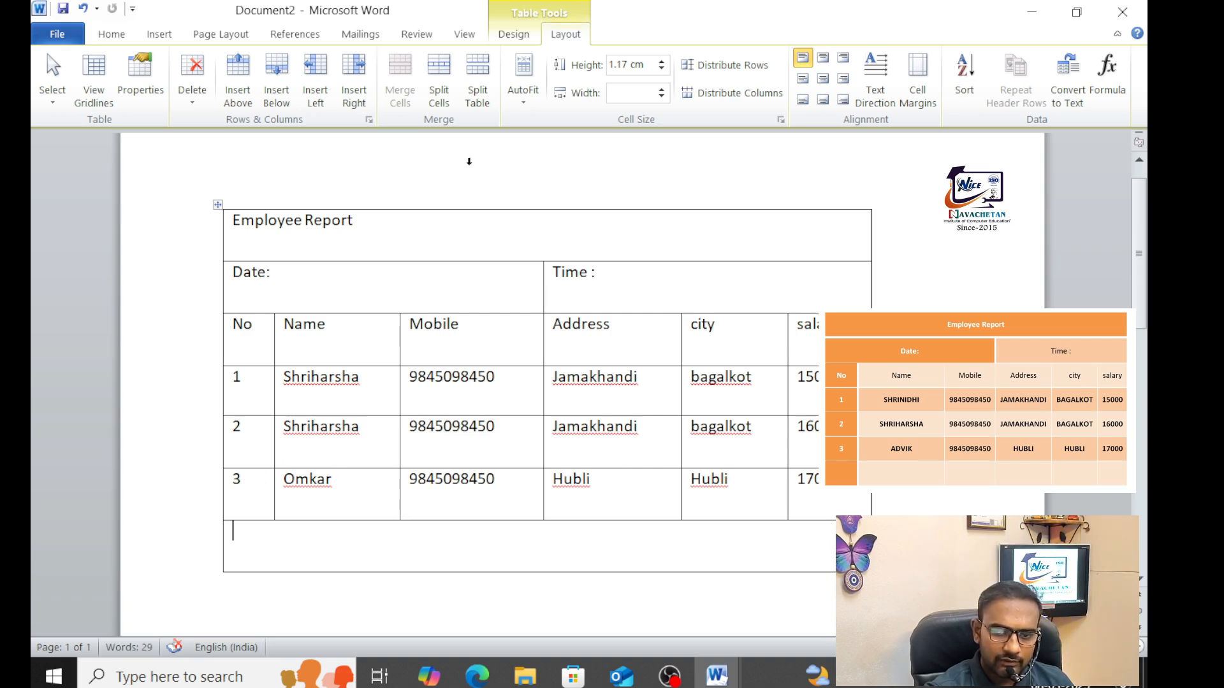
# Split the merged bottom row into 6 columns and shift one column border left
pyautogui.click(447, 70)
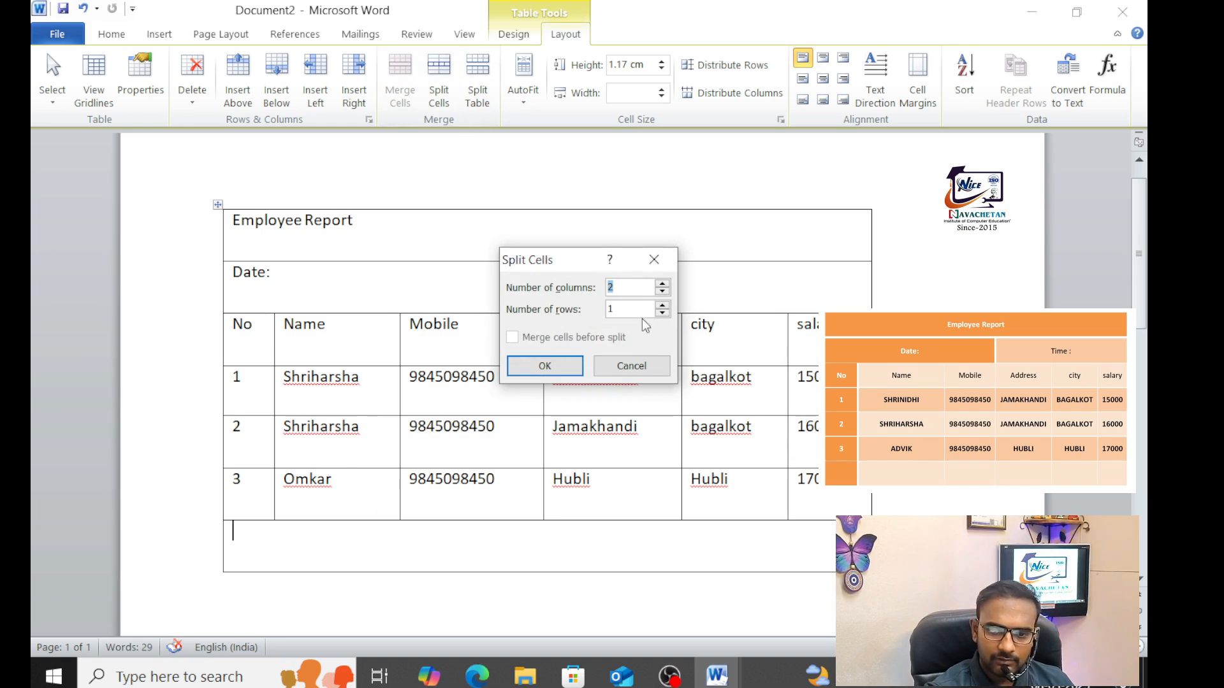
pyautogui.click(663, 284)
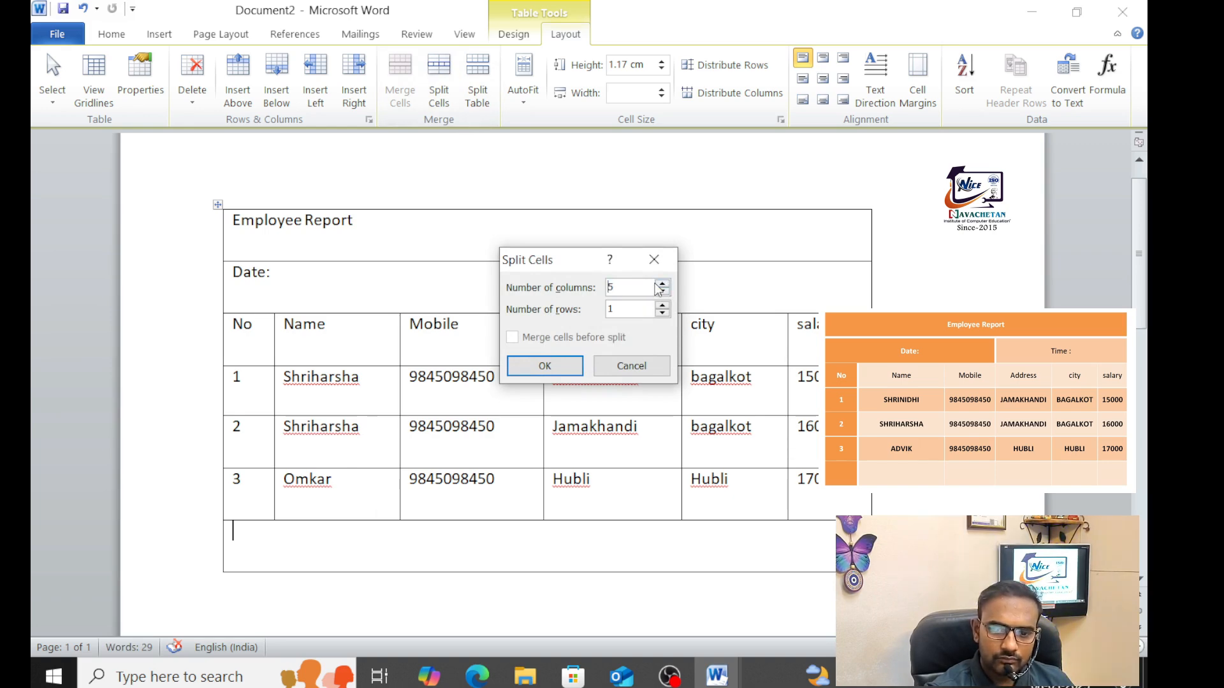
pyautogui.click(545, 365)
pyautogui.click(350, 550)
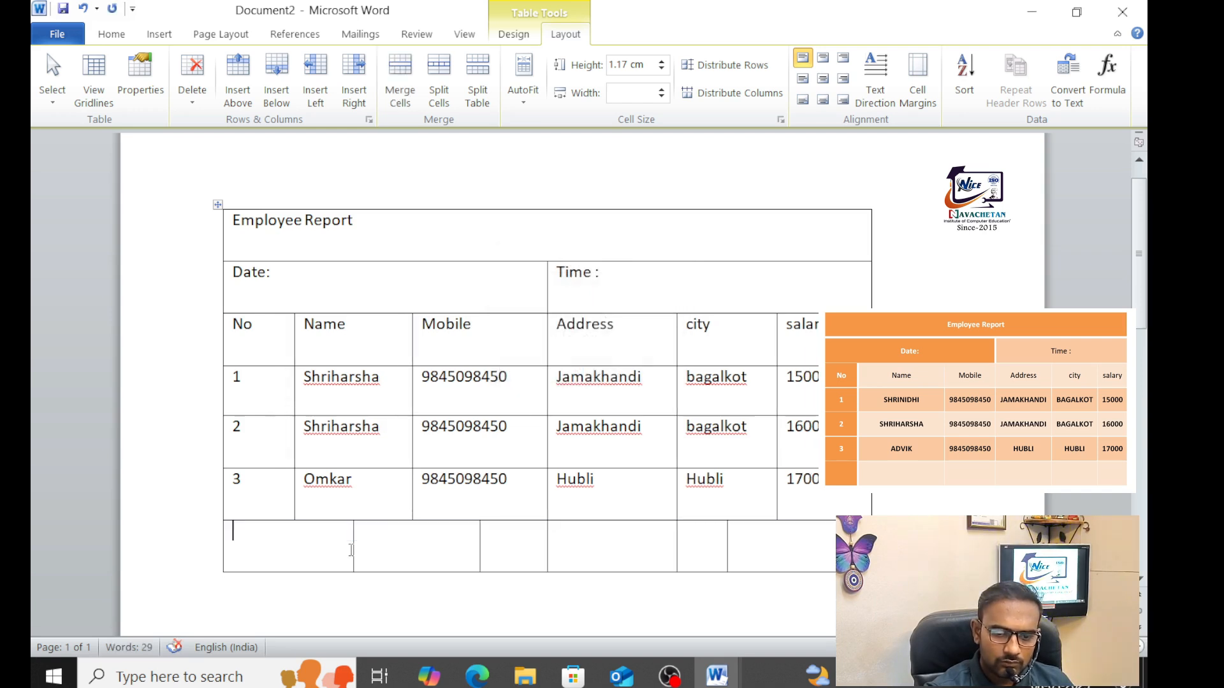
pyautogui.moveTo(353, 541); pyautogui.dragTo(296, 531)
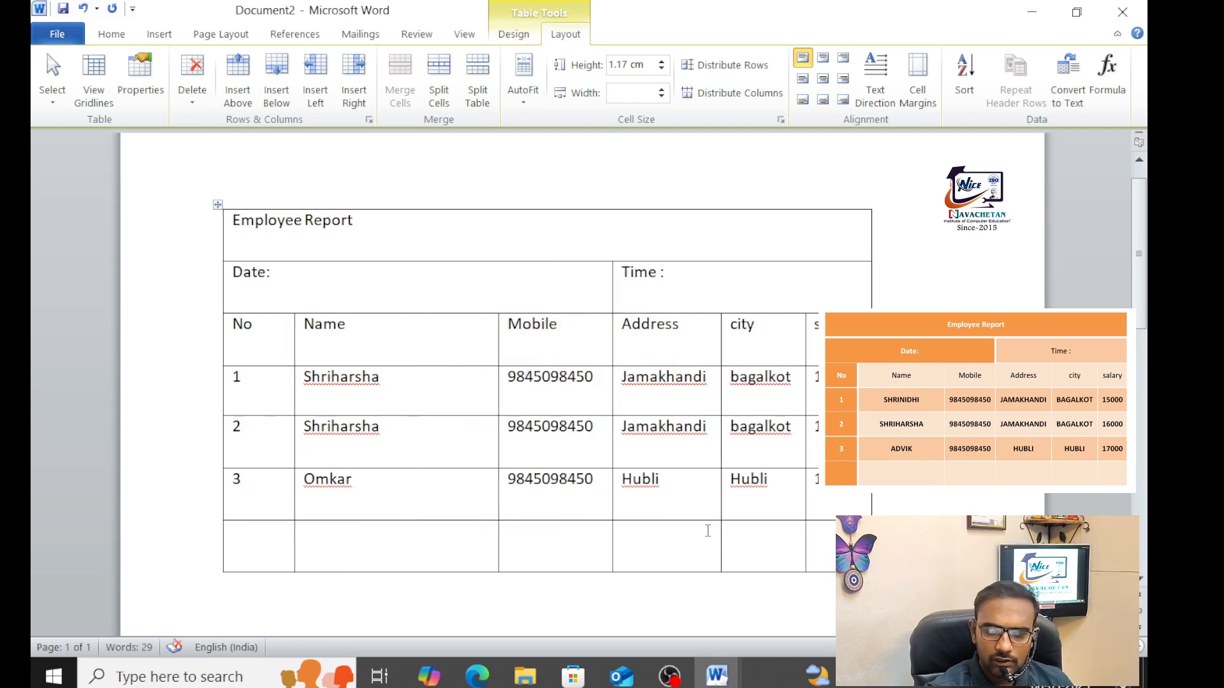
pyautogui.click(667, 538)
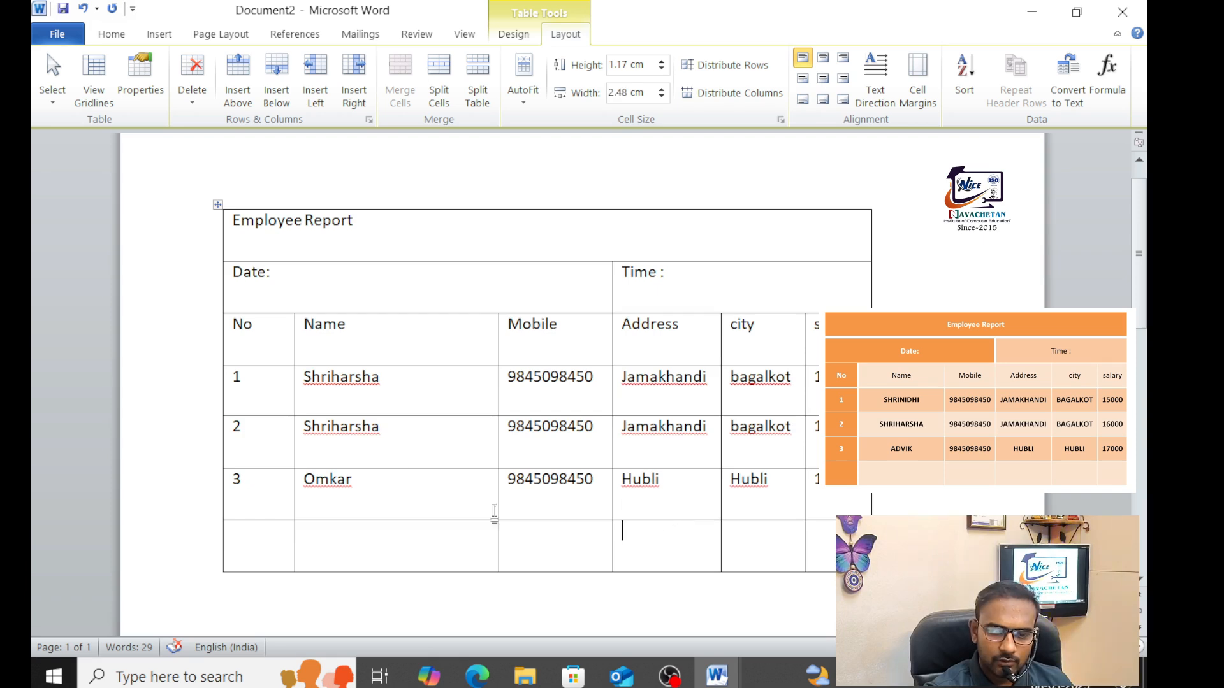
pyautogui.moveTo(236, 221); pyautogui.dragTo(806, 554)
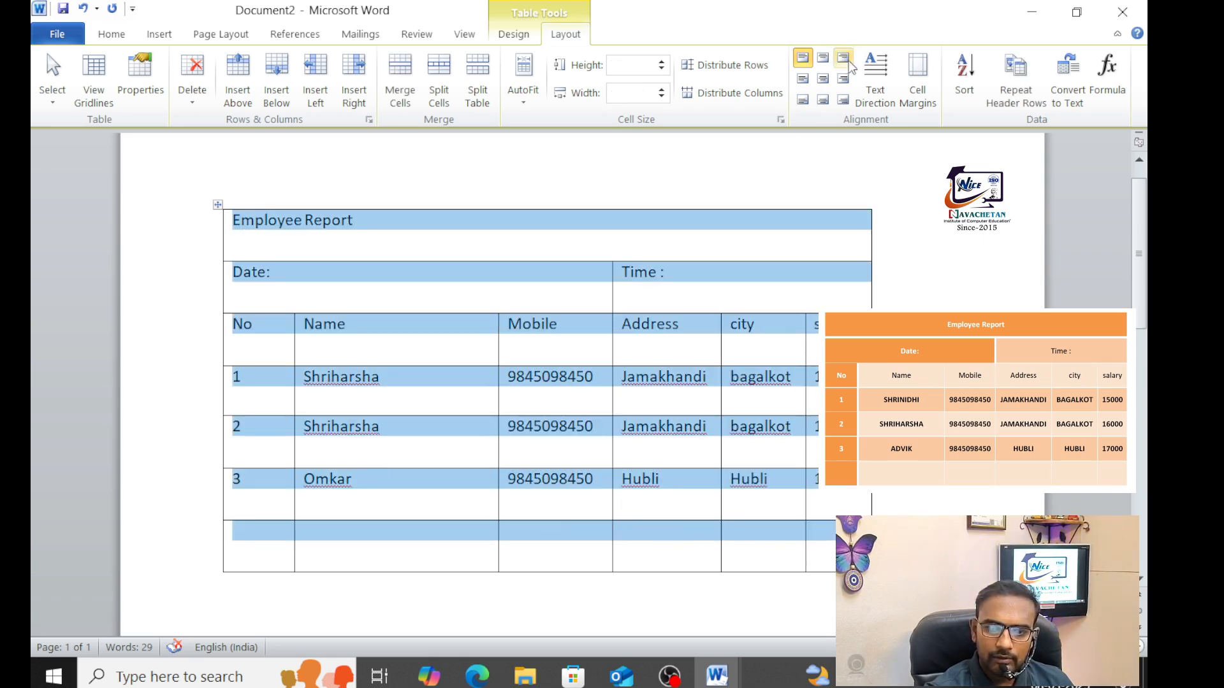
# Set the whole table's text to middle-centre alignment
pyautogui.click(823, 80)
pyautogui.click(823, 99)
pyautogui.click(823, 79)
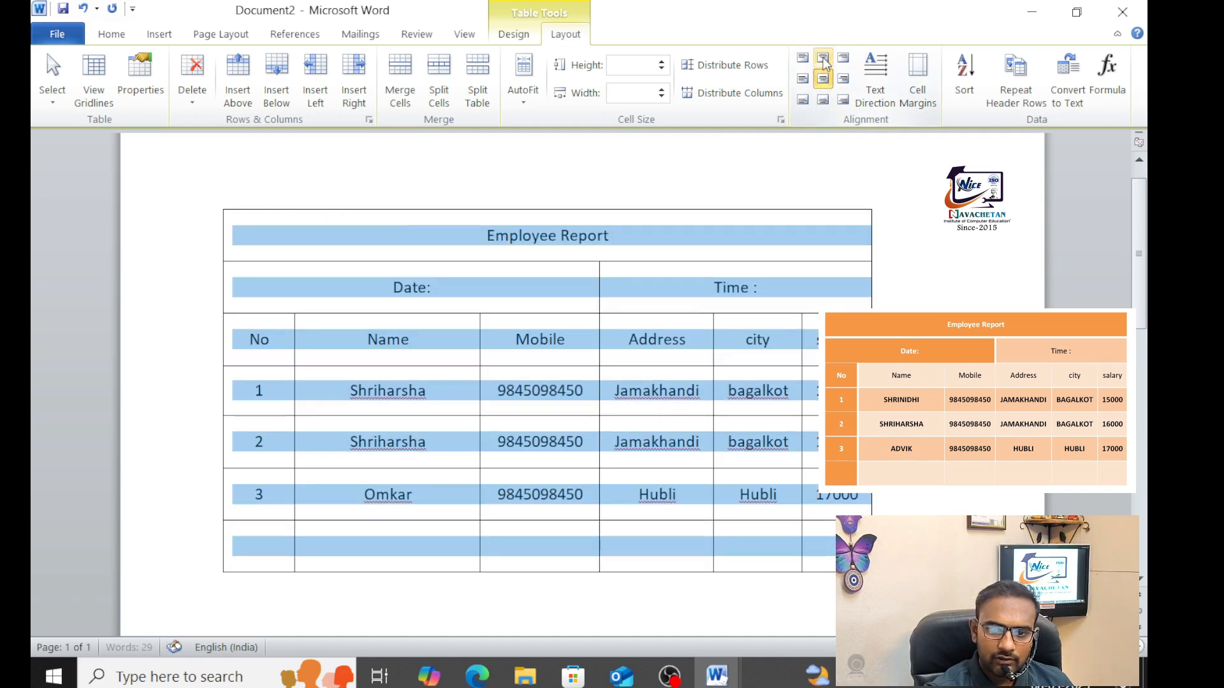
pyautogui.click(823, 58)
pyautogui.click(822, 79)
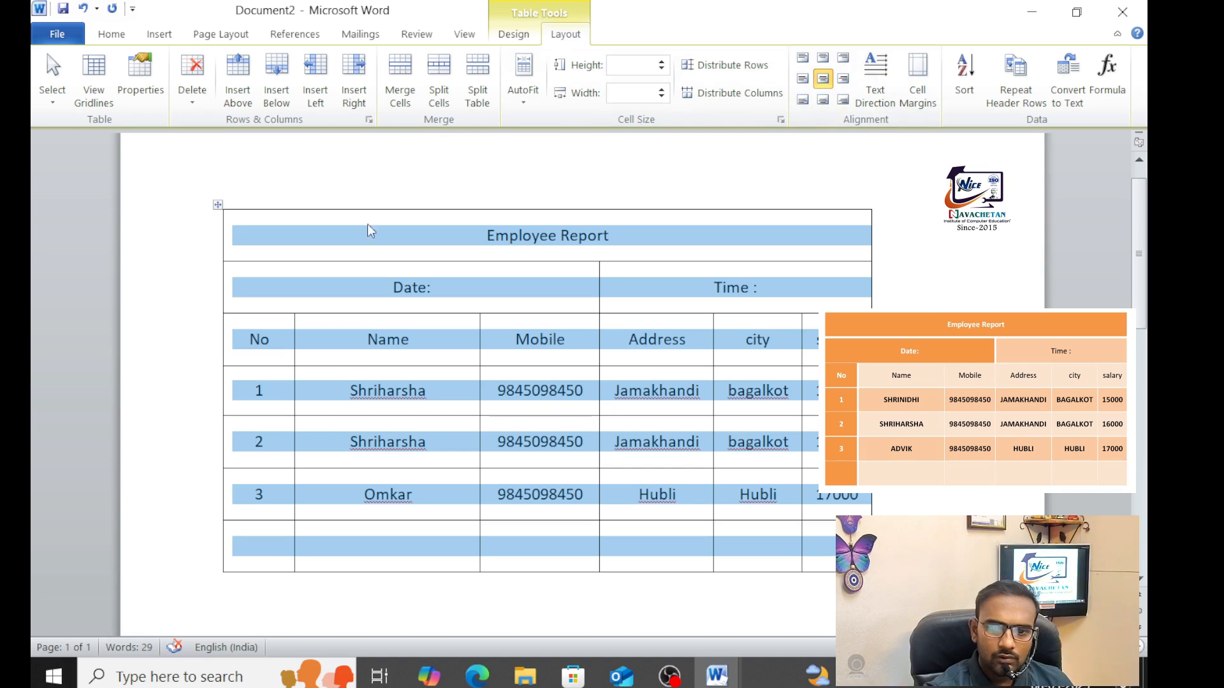
pyautogui.click(524, 266)
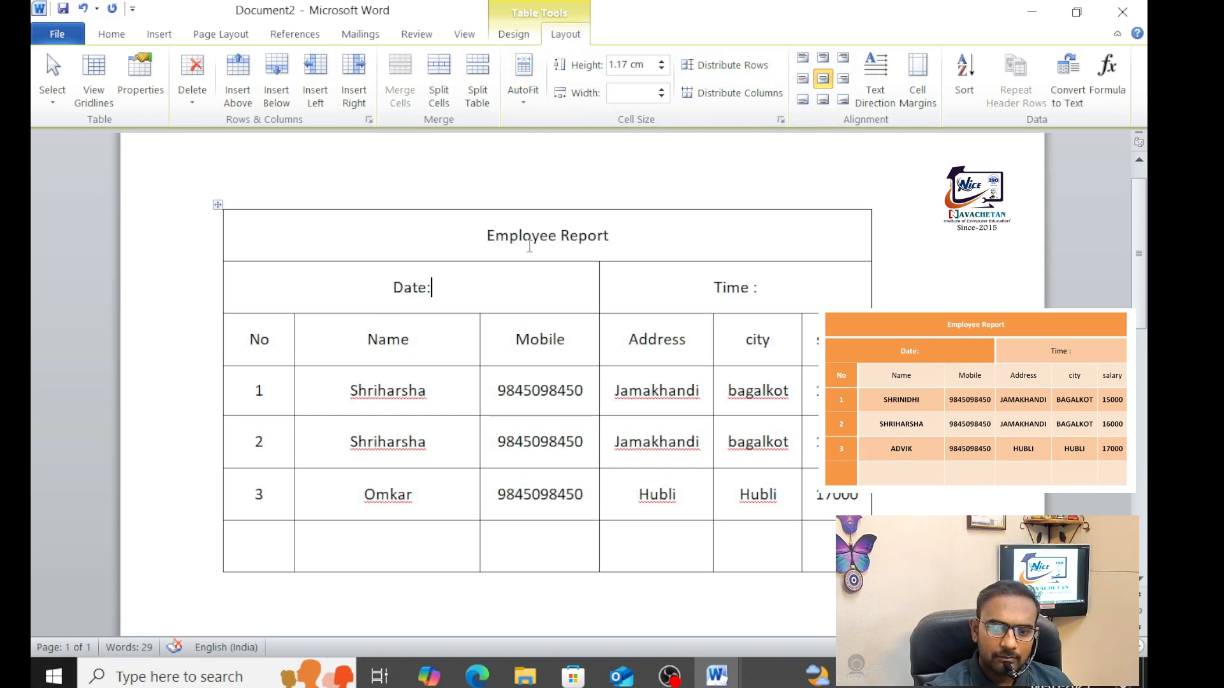
# Apply an orange shaded table style to the Employee Report table and show File Info
pyautogui.click(517, 33)
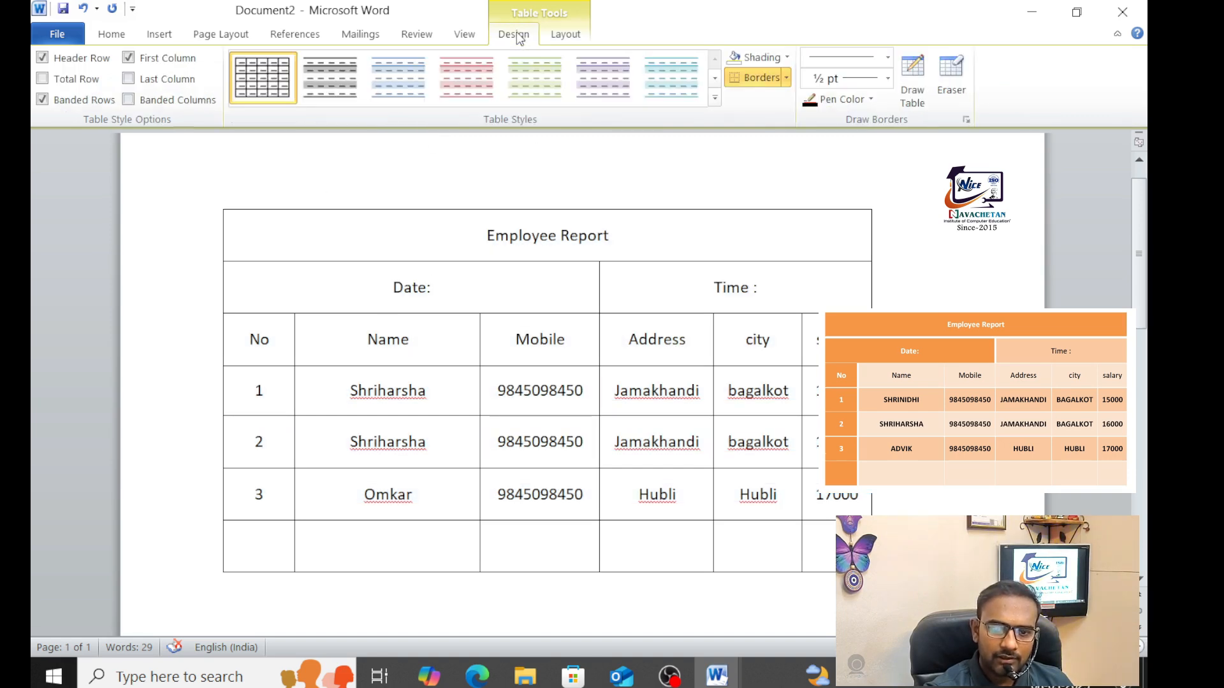
pyautogui.click(714, 97)
pyautogui.click(672, 274)
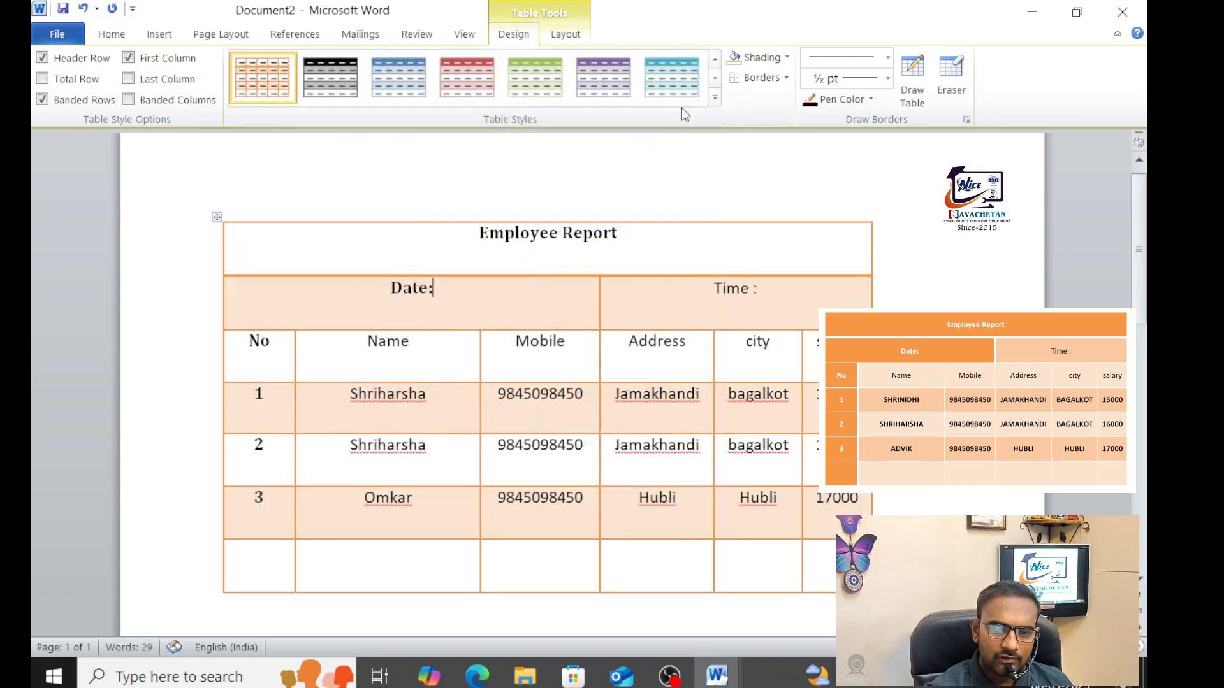
pyautogui.click(711, 106)
pyautogui.scroll(-3, 571, 351)
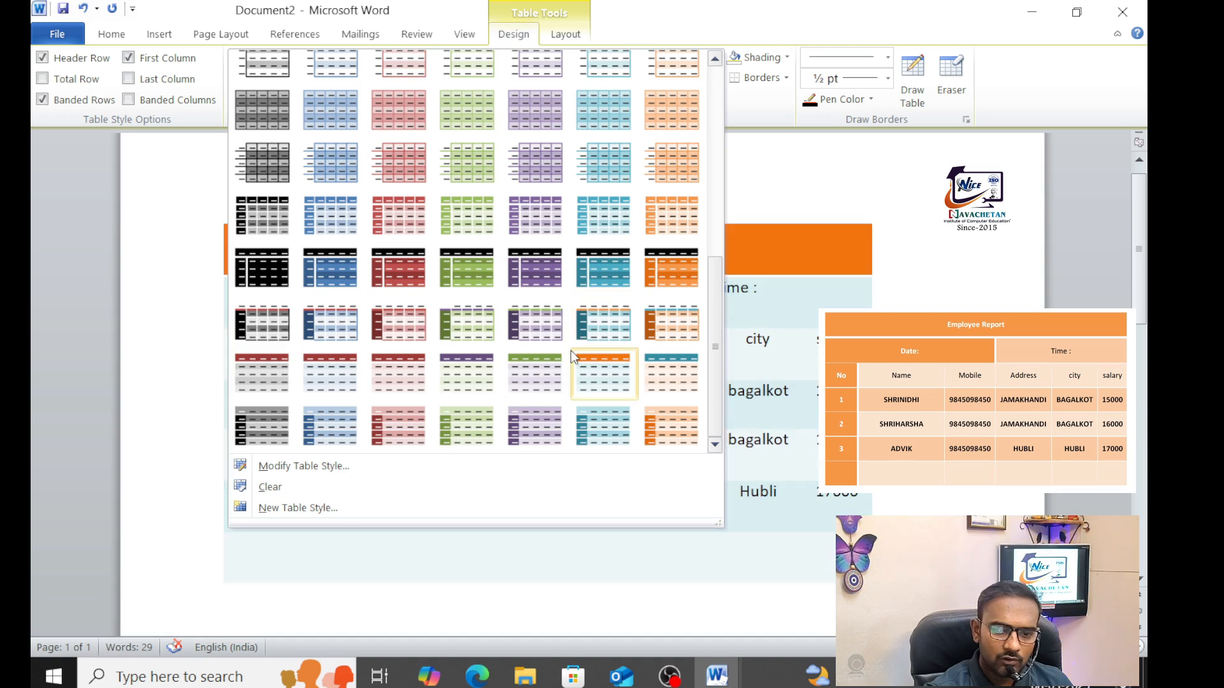
pyautogui.click(690, 217)
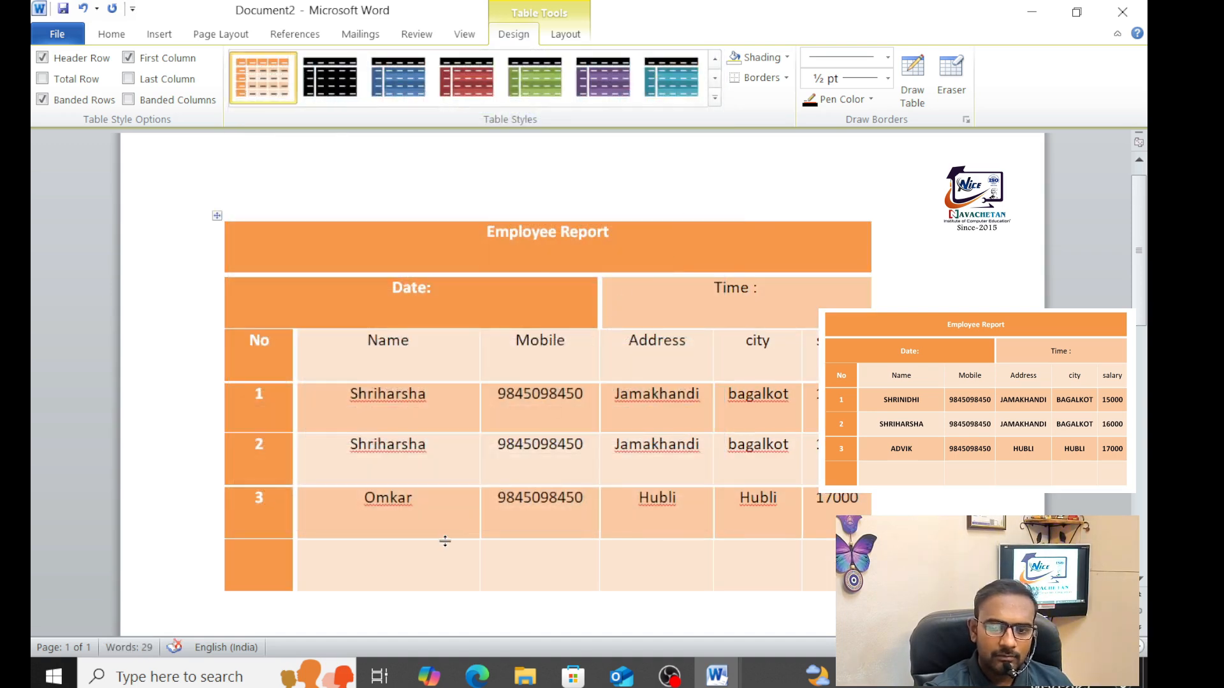
pyautogui.scroll(-3, 436, 475)
pyautogui.scroll(3, 427, 481)
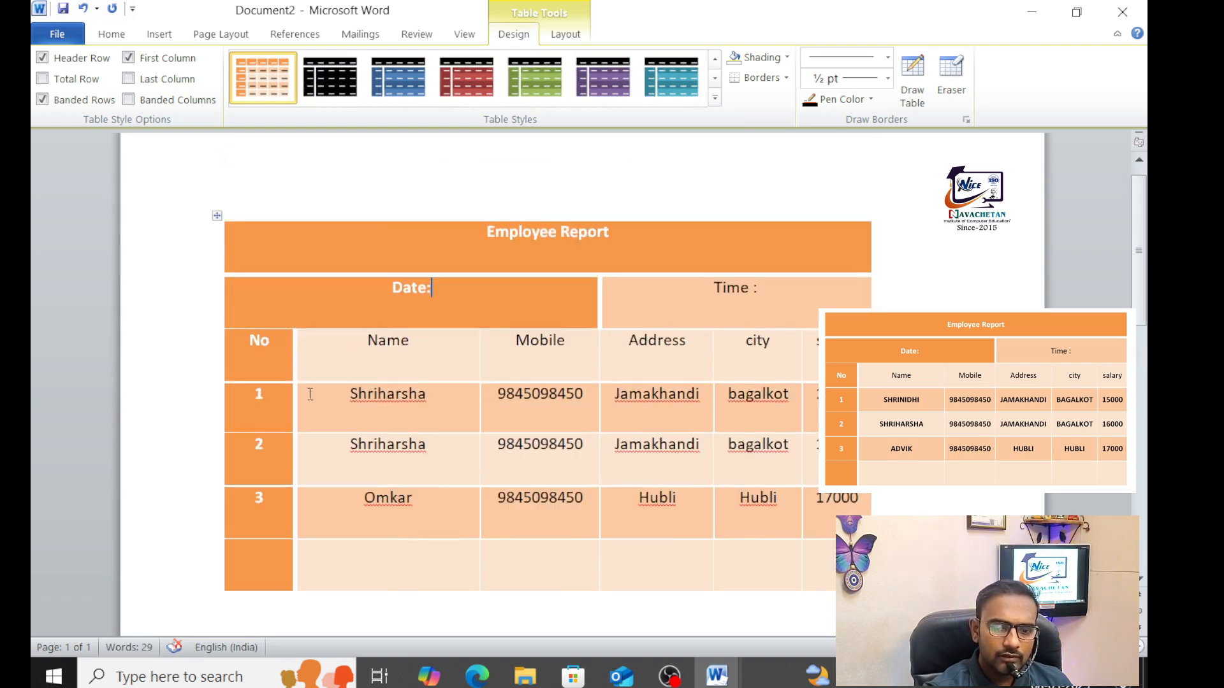
pyautogui.click(61, 39)
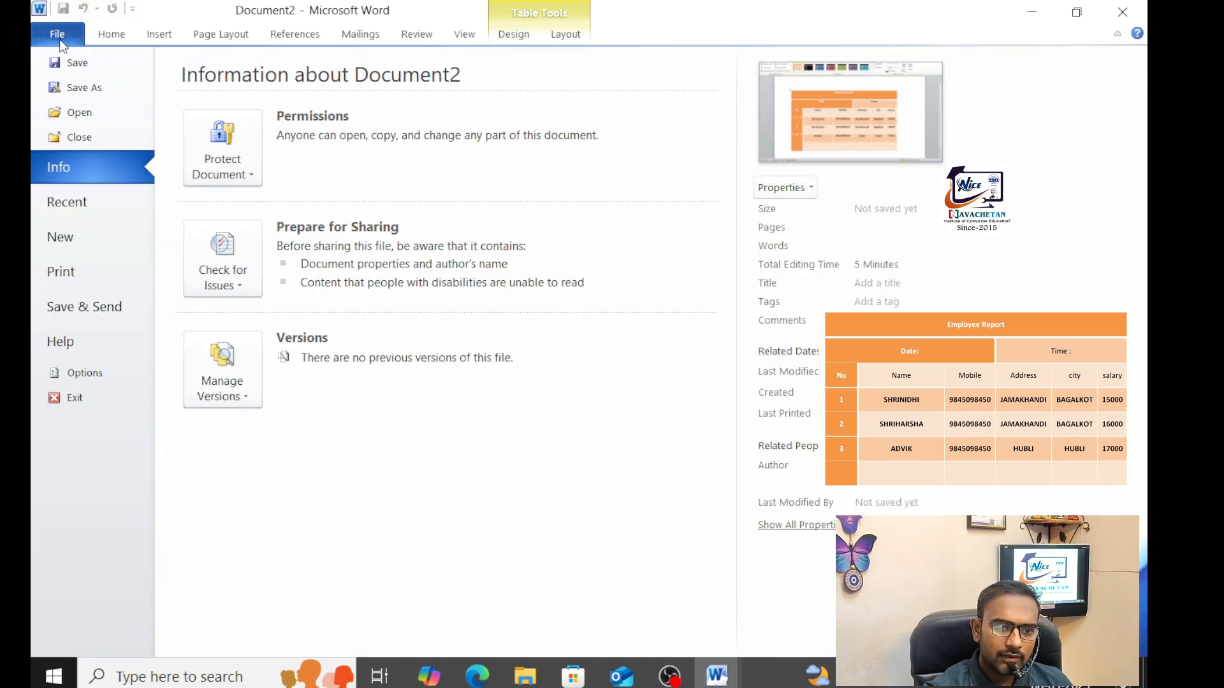
# Save the document as 'Employee Report' in Documents and return below the table
pyautogui.click(82, 66)
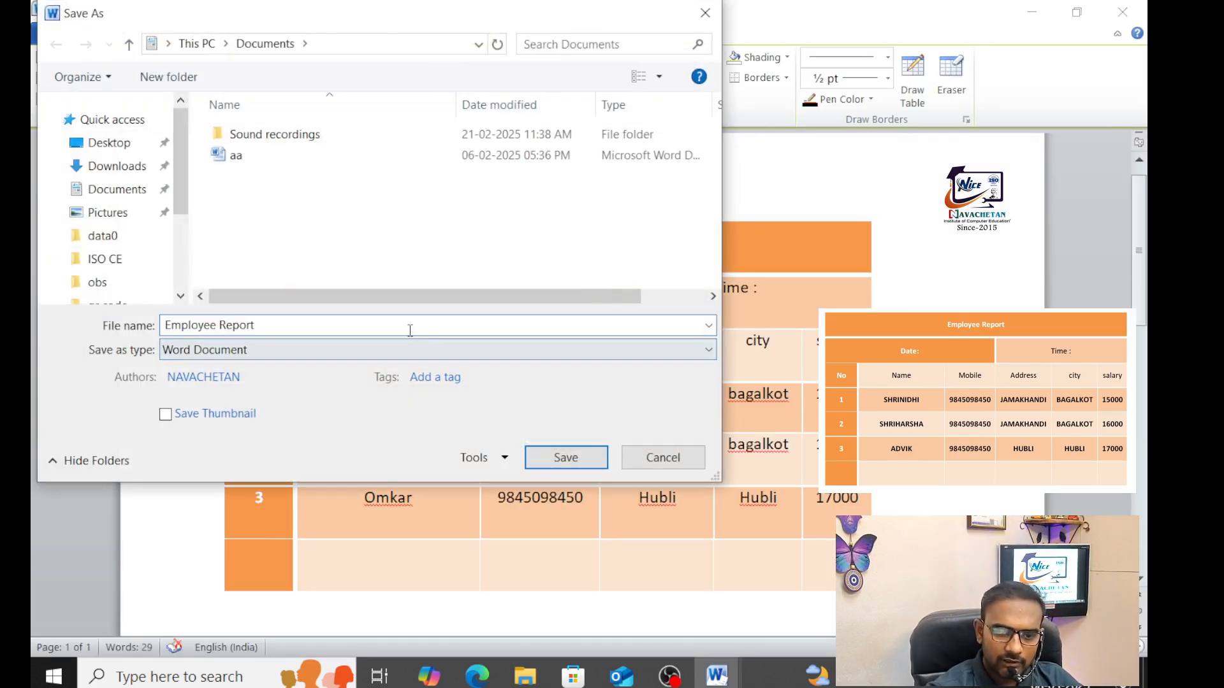
pyautogui.click(553, 462)
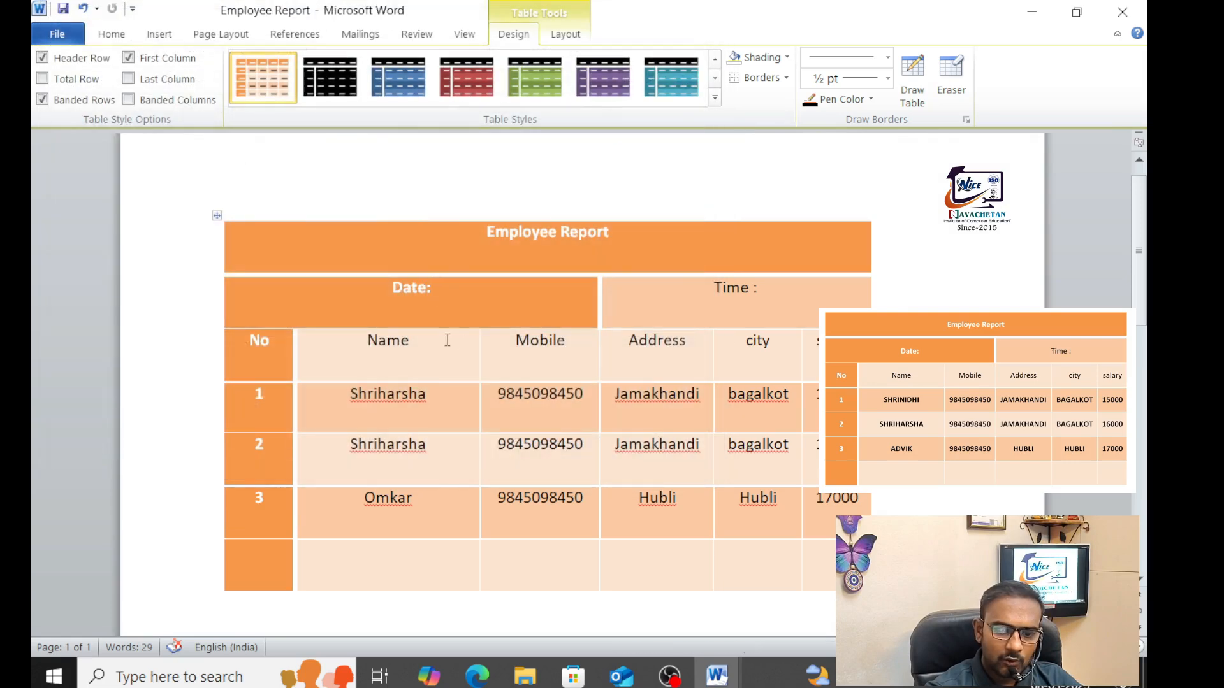
pyautogui.scroll(-6, 432, 267)
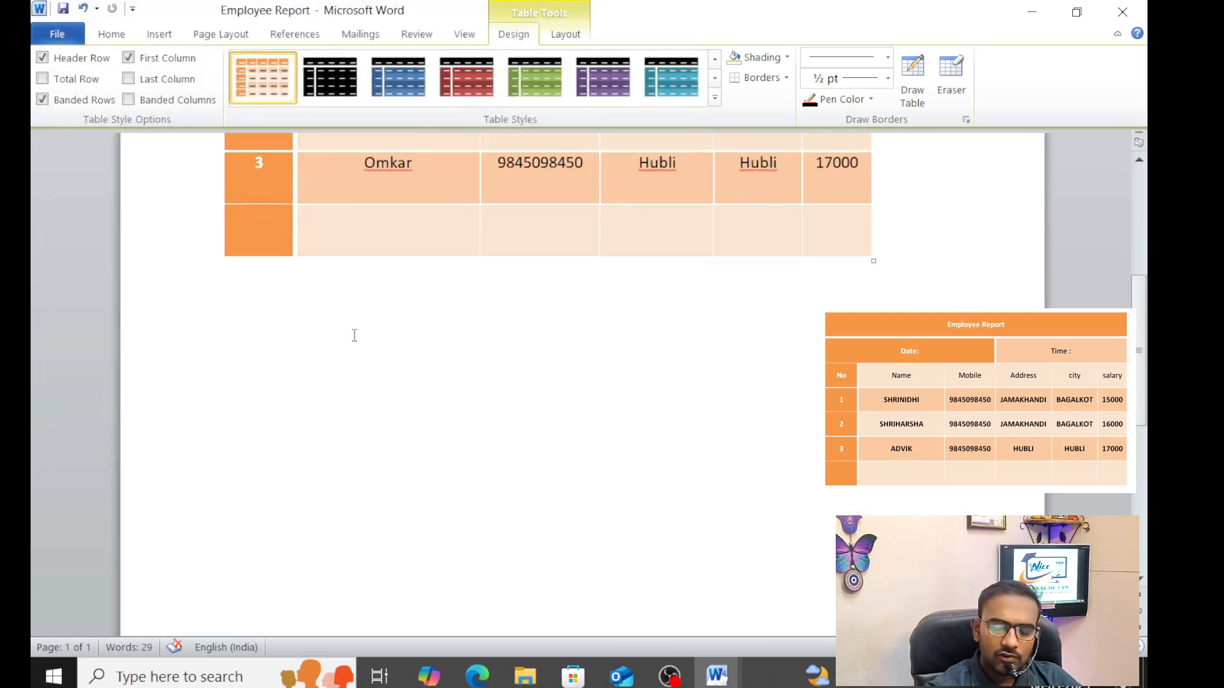
pyautogui.click(308, 332)
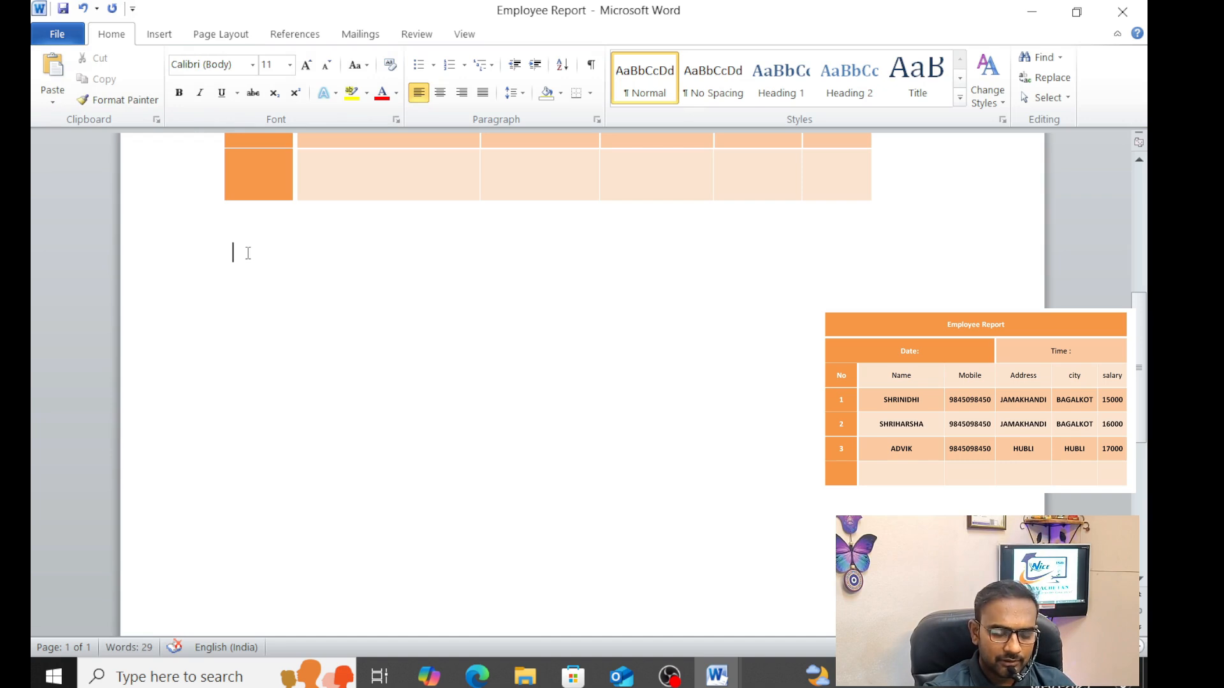
# Insert a 4-column, 5-row table auto-fitted to contents below, then stretch it wider and taller
pyautogui.click(148, 36)
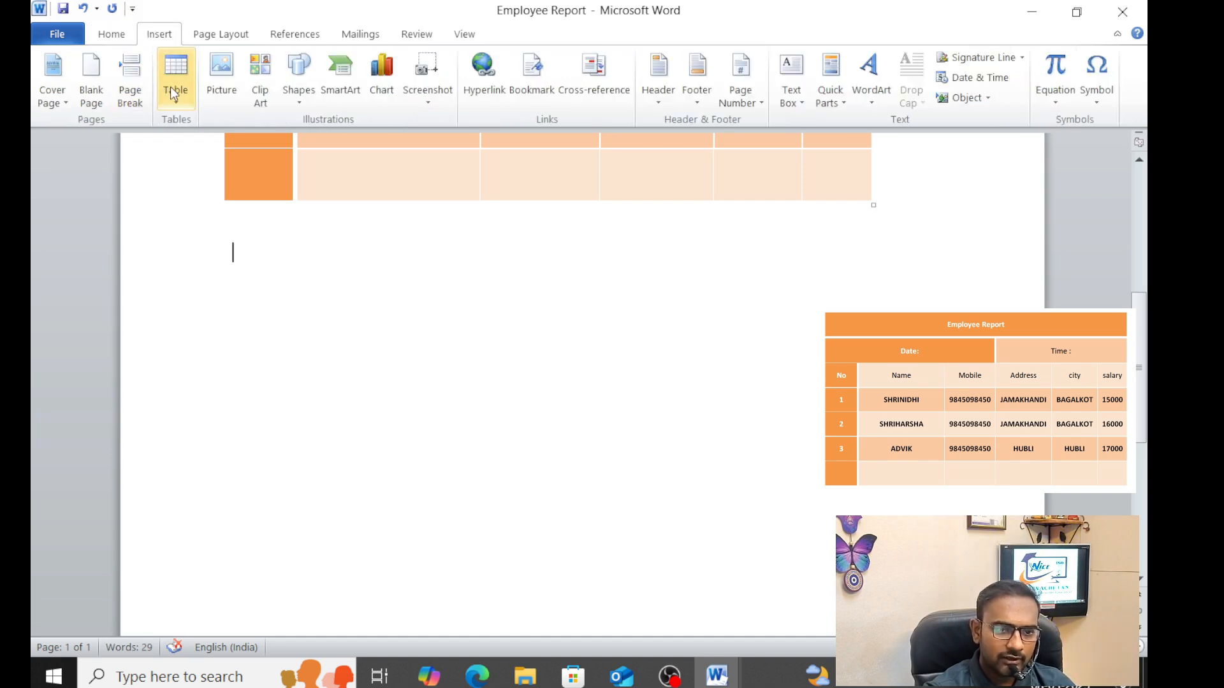
pyautogui.click(171, 89)
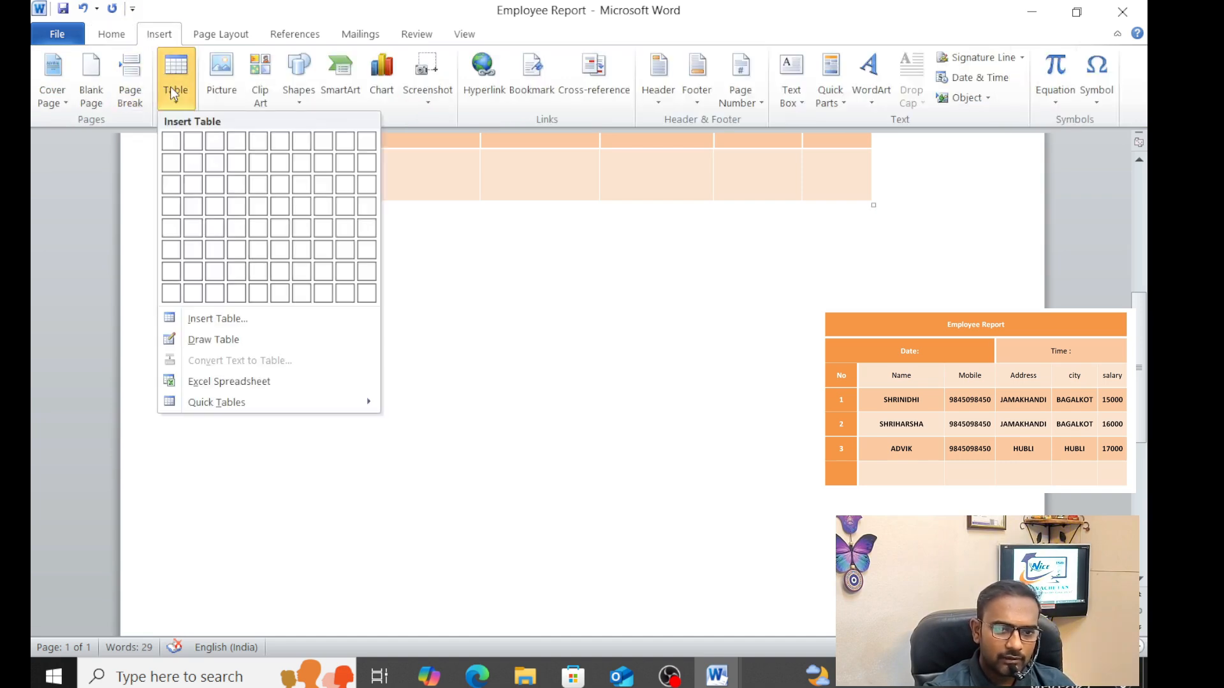
pyautogui.click(237, 319)
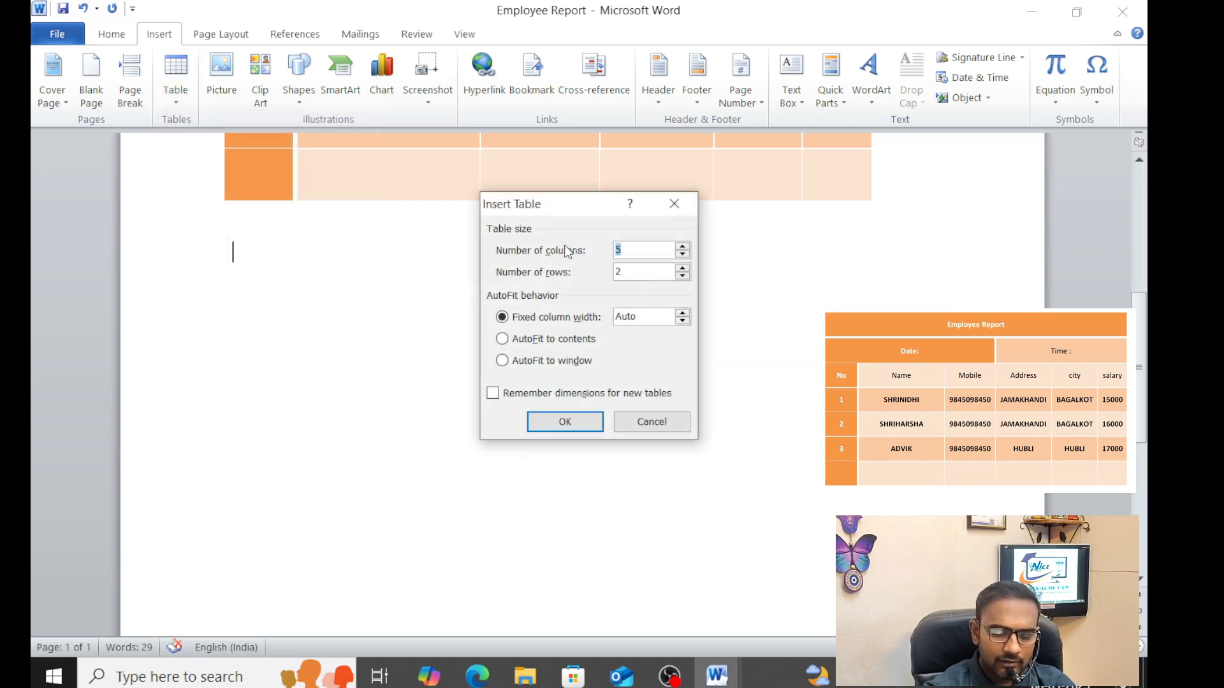
pyautogui.write('4')
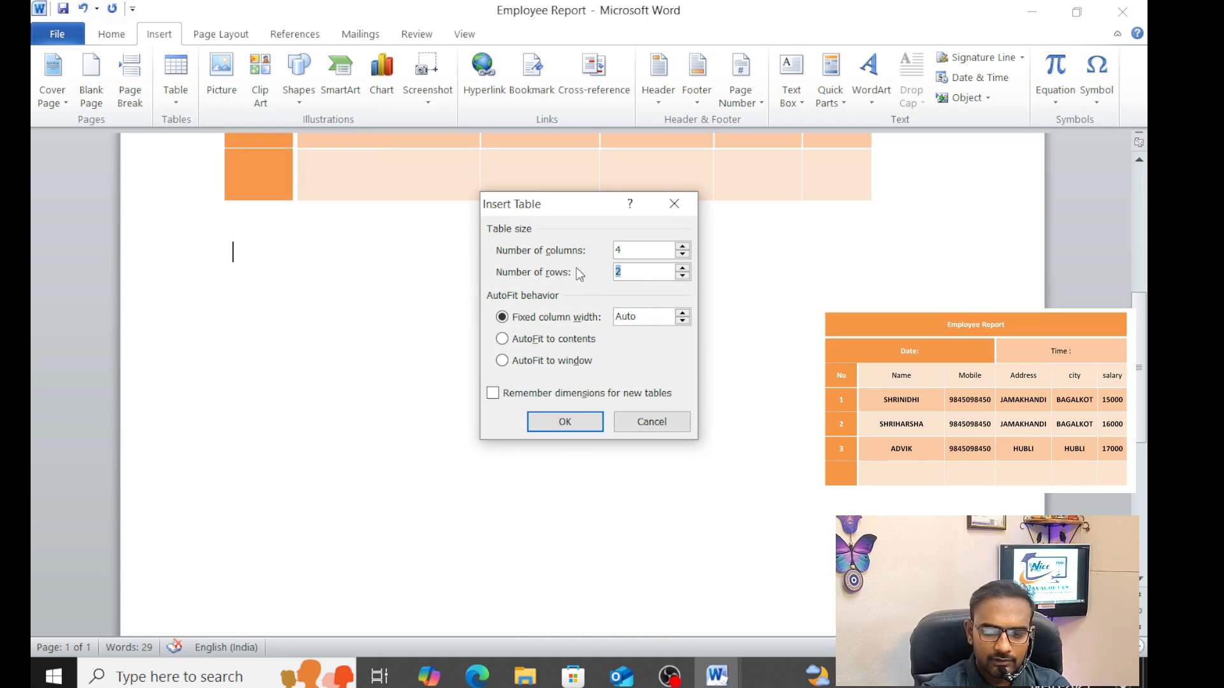
pyautogui.write('5')
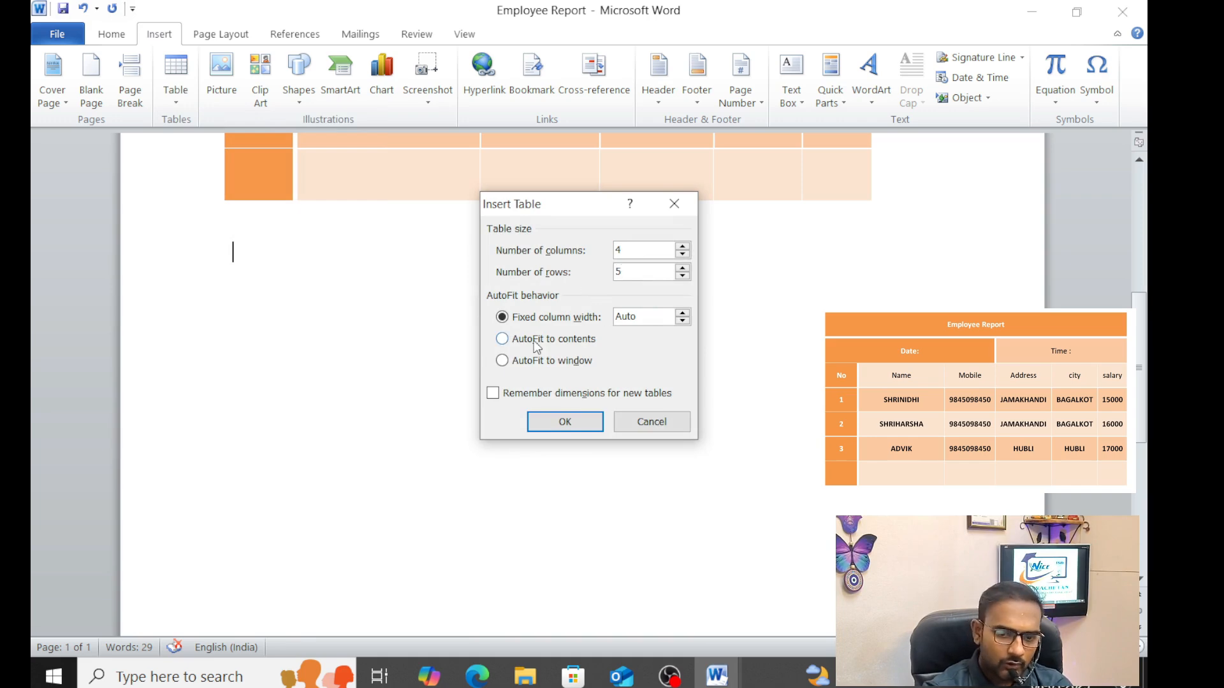
pyautogui.click(537, 341)
pyautogui.click(545, 423)
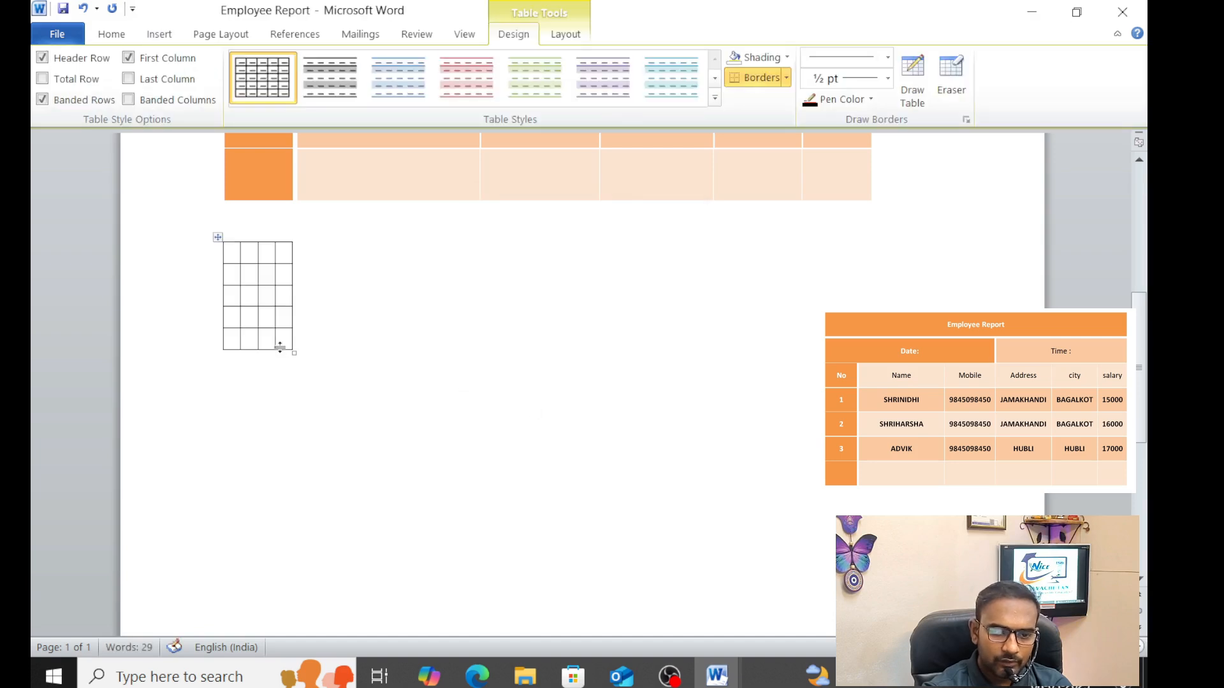
pyautogui.moveTo(297, 350); pyautogui.dragTo(611, 540)
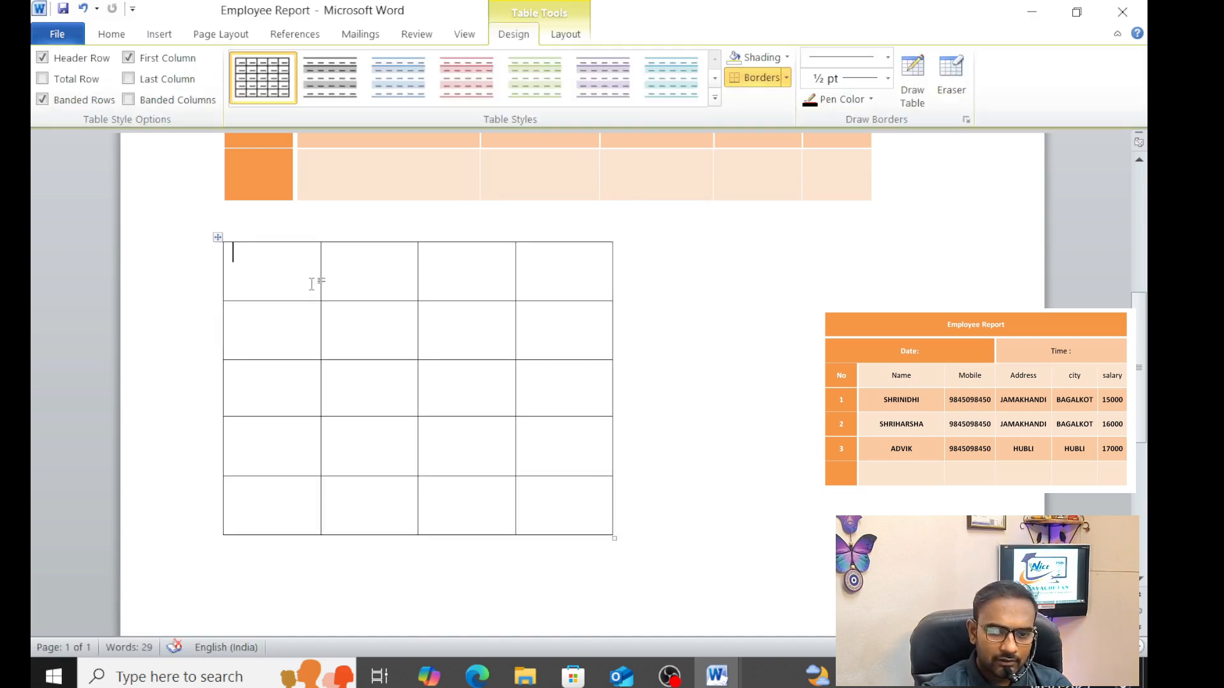
pyautogui.moveTo(306, 274); pyautogui.dragTo(538, 270)
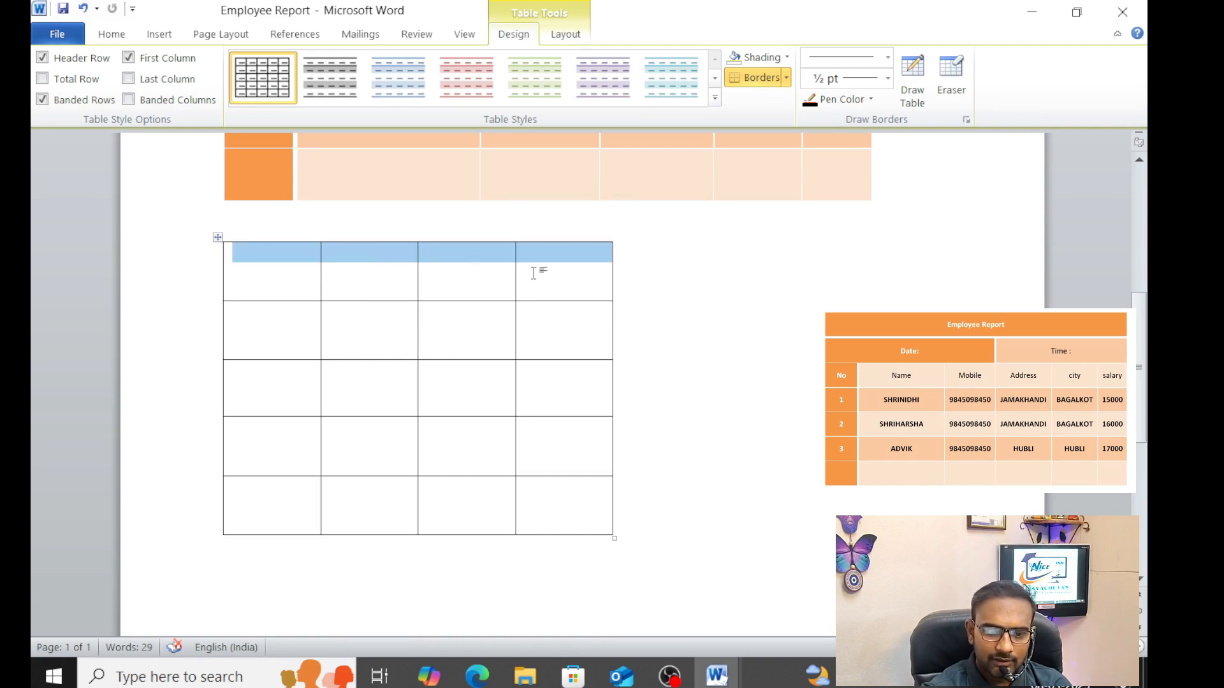
# Merge the new table's top row into one cell and pair up row 2's cells
pyautogui.click(562, 35)
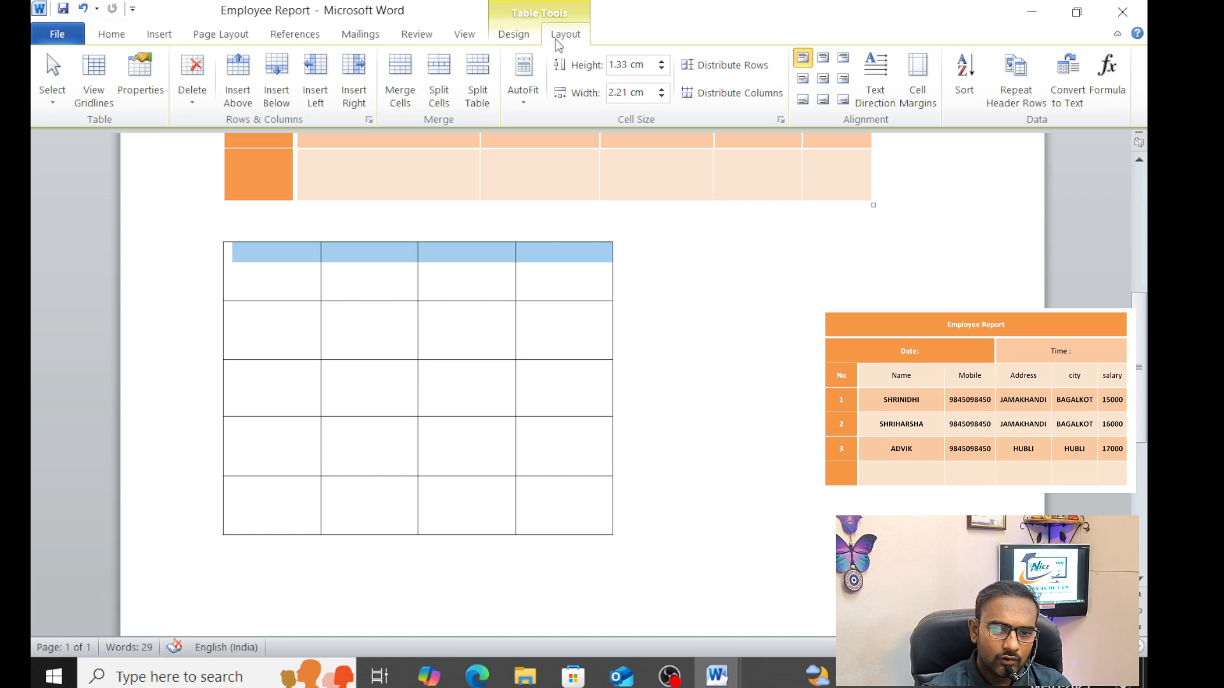
pyautogui.click(400, 79)
pyautogui.moveTo(285, 339); pyautogui.dragTo(393, 339)
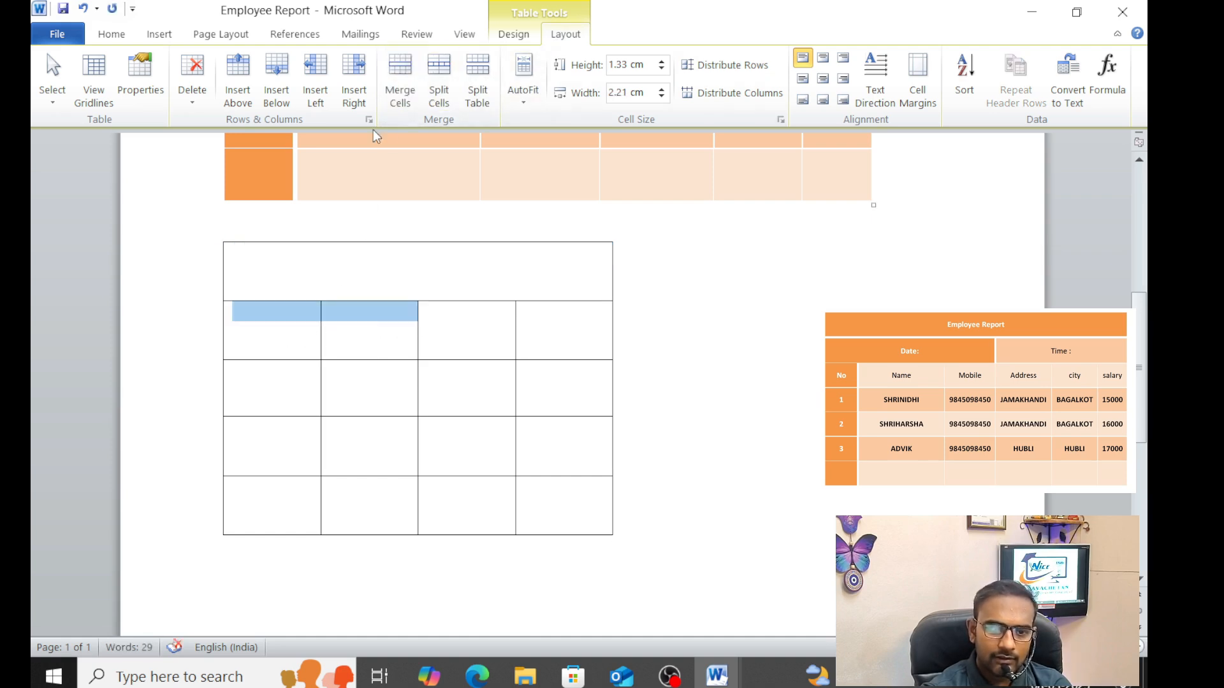
pyautogui.click(400, 80)
pyautogui.moveTo(503, 347); pyautogui.dragTo(546, 331)
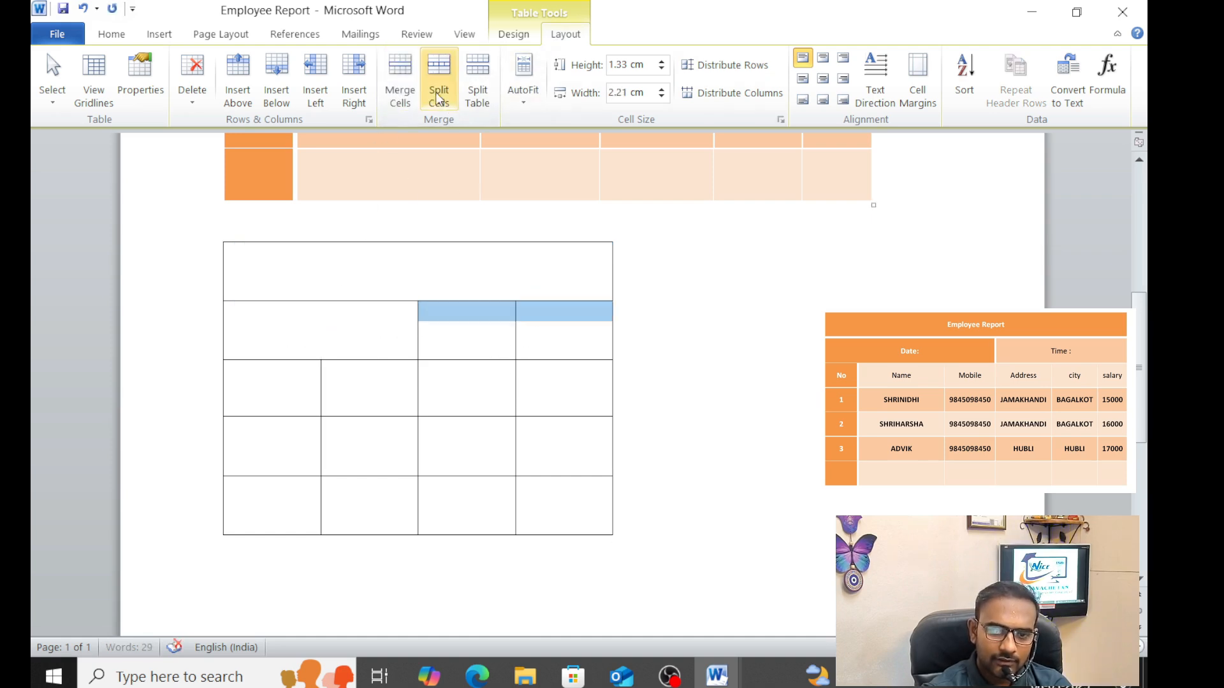
pyautogui.click(400, 80)
# Split both merged row-2 cells back into two cells each
pyautogui.click(319, 313)
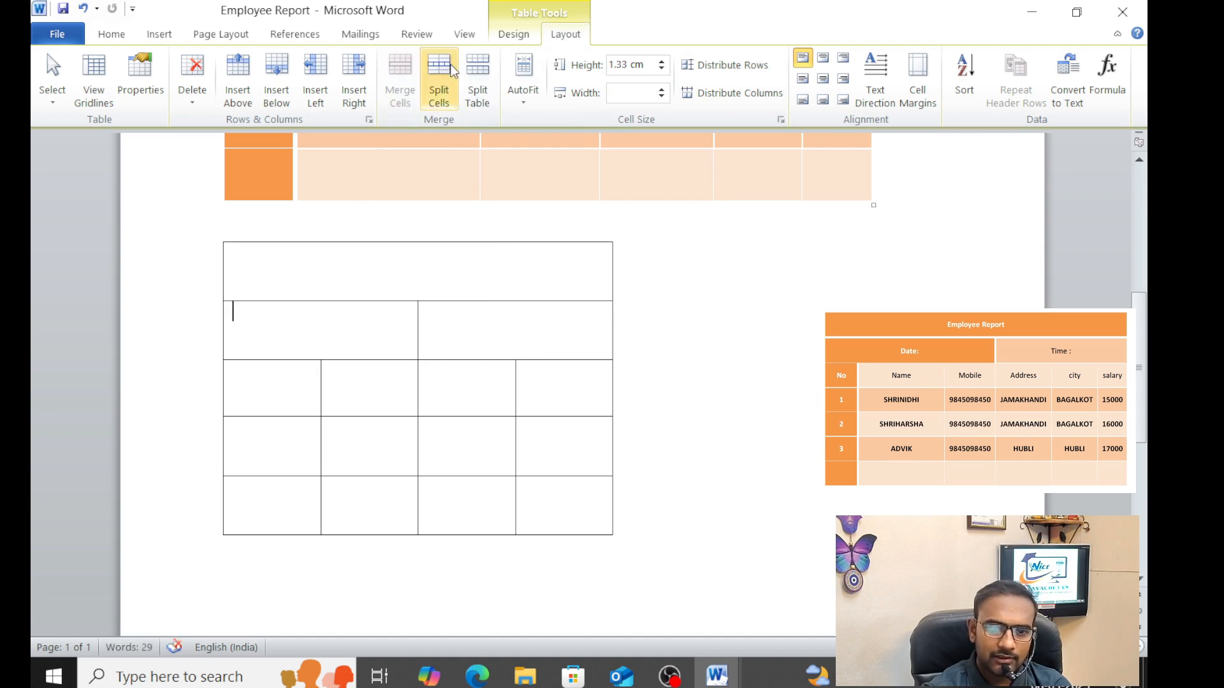
pyautogui.click(439, 82)
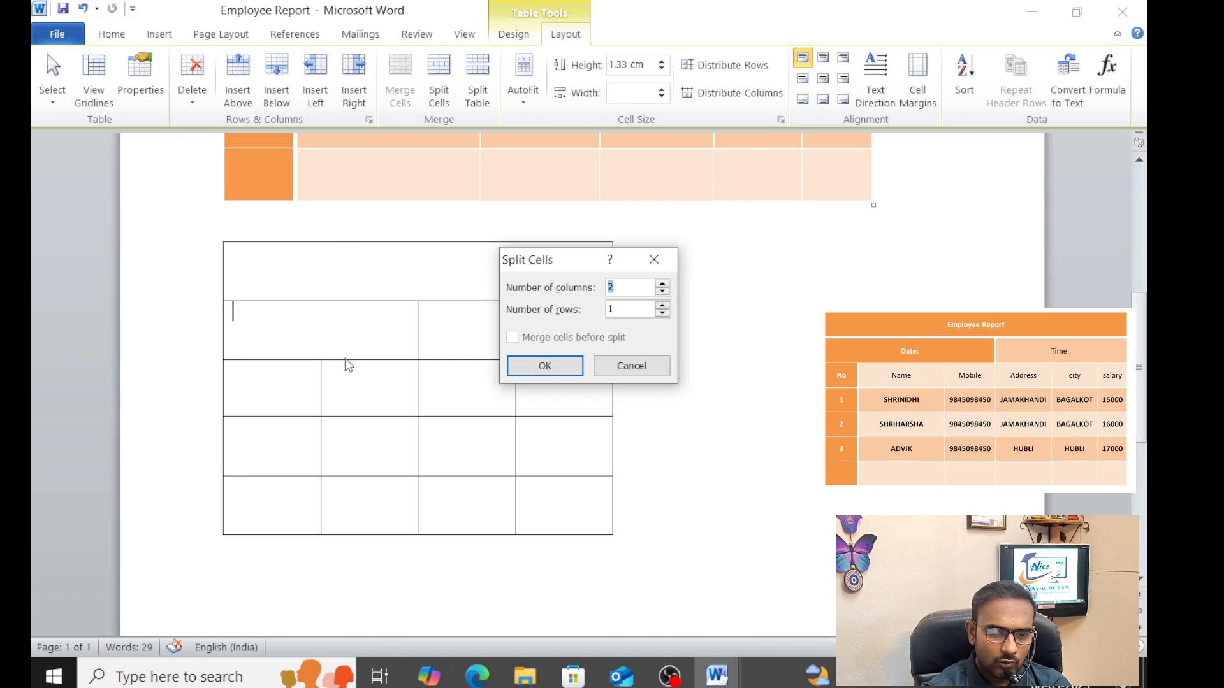
pyautogui.click(545, 366)
pyautogui.click(507, 338)
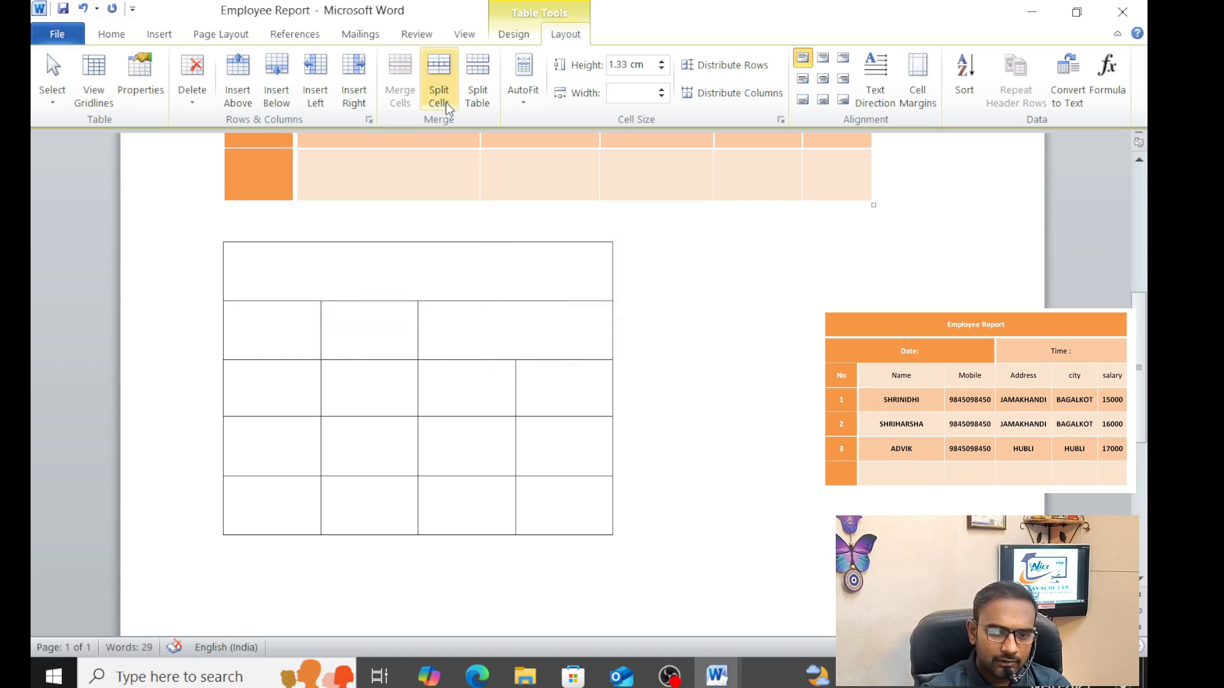
pyautogui.click(438, 82)
pyautogui.click(544, 364)
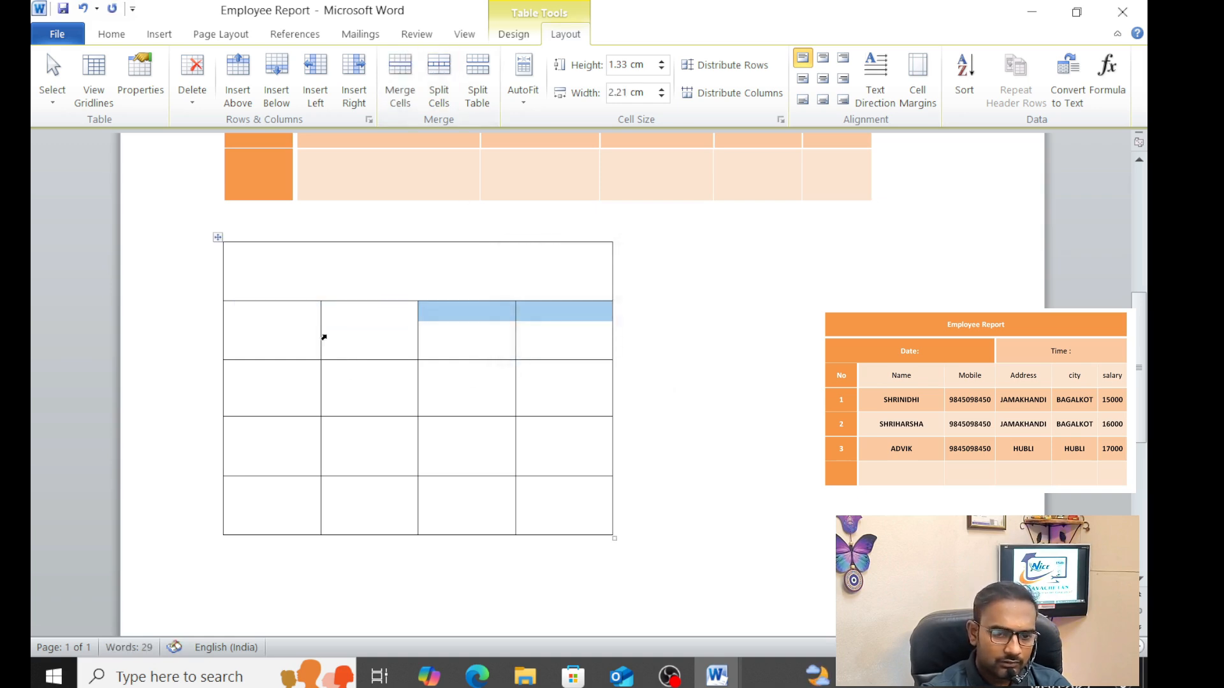
# Set every cell of the new table to middle-centre alignment
pyautogui.click(281, 289)
pyautogui.moveTo(281, 289); pyautogui.dragTo(555, 507)
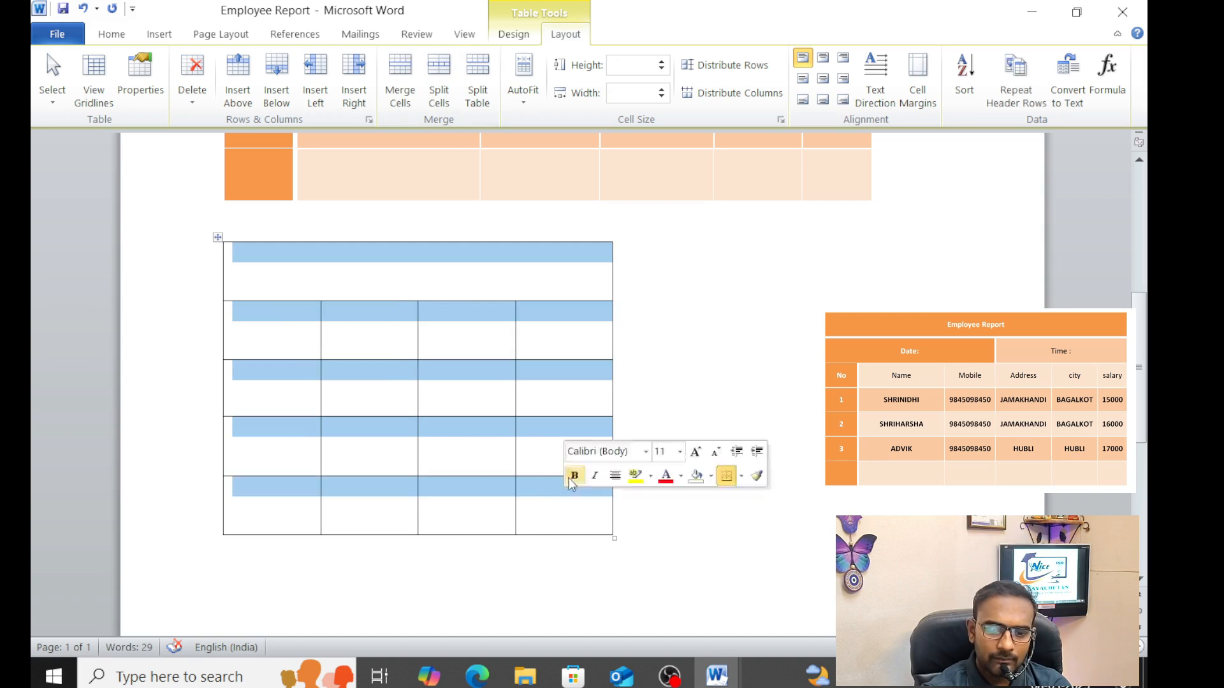
pyautogui.click(823, 81)
pyautogui.click(823, 100)
pyautogui.click(823, 78)
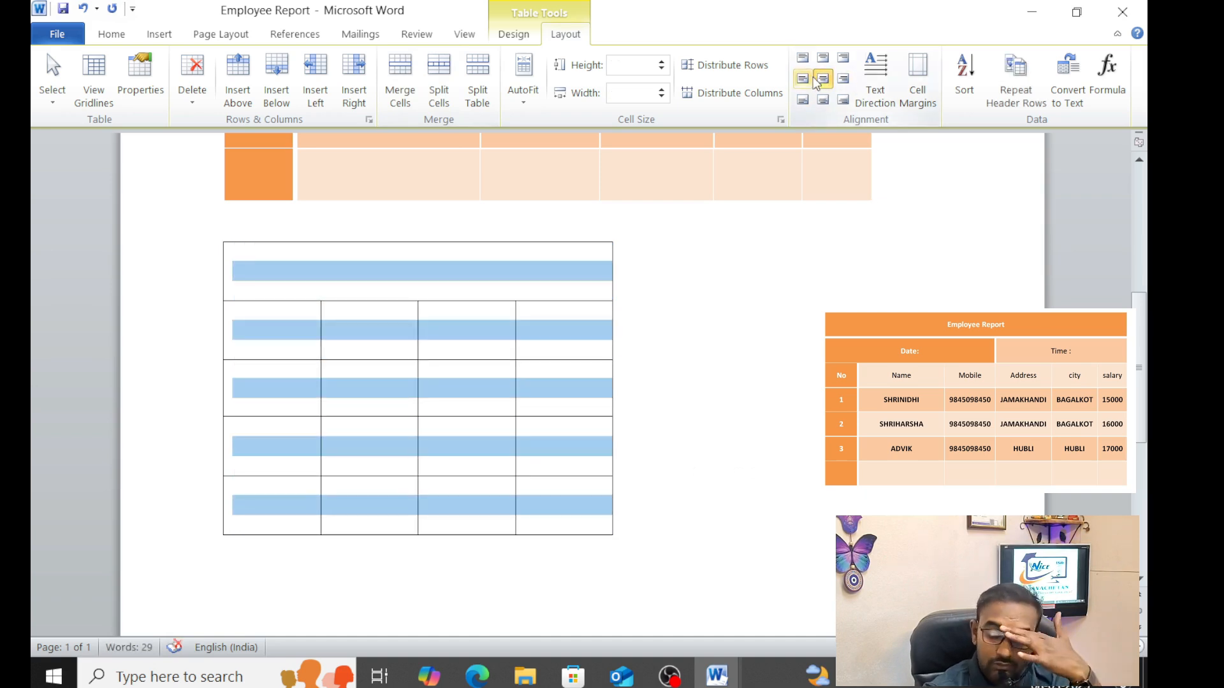